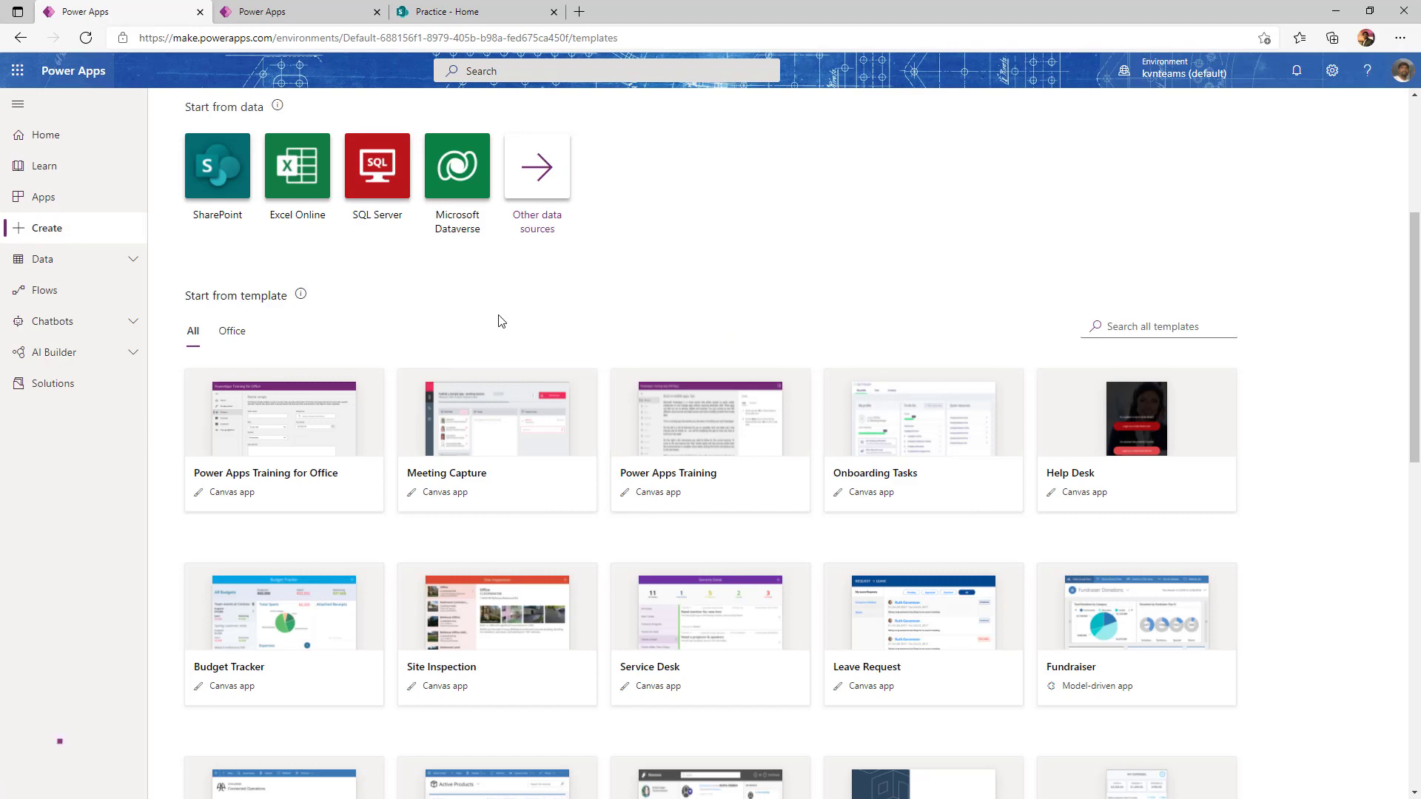
Open the Solutions list and examine the Managed externally column in both environments.
scroll(501, 321, up, 4)
click(53, 384)
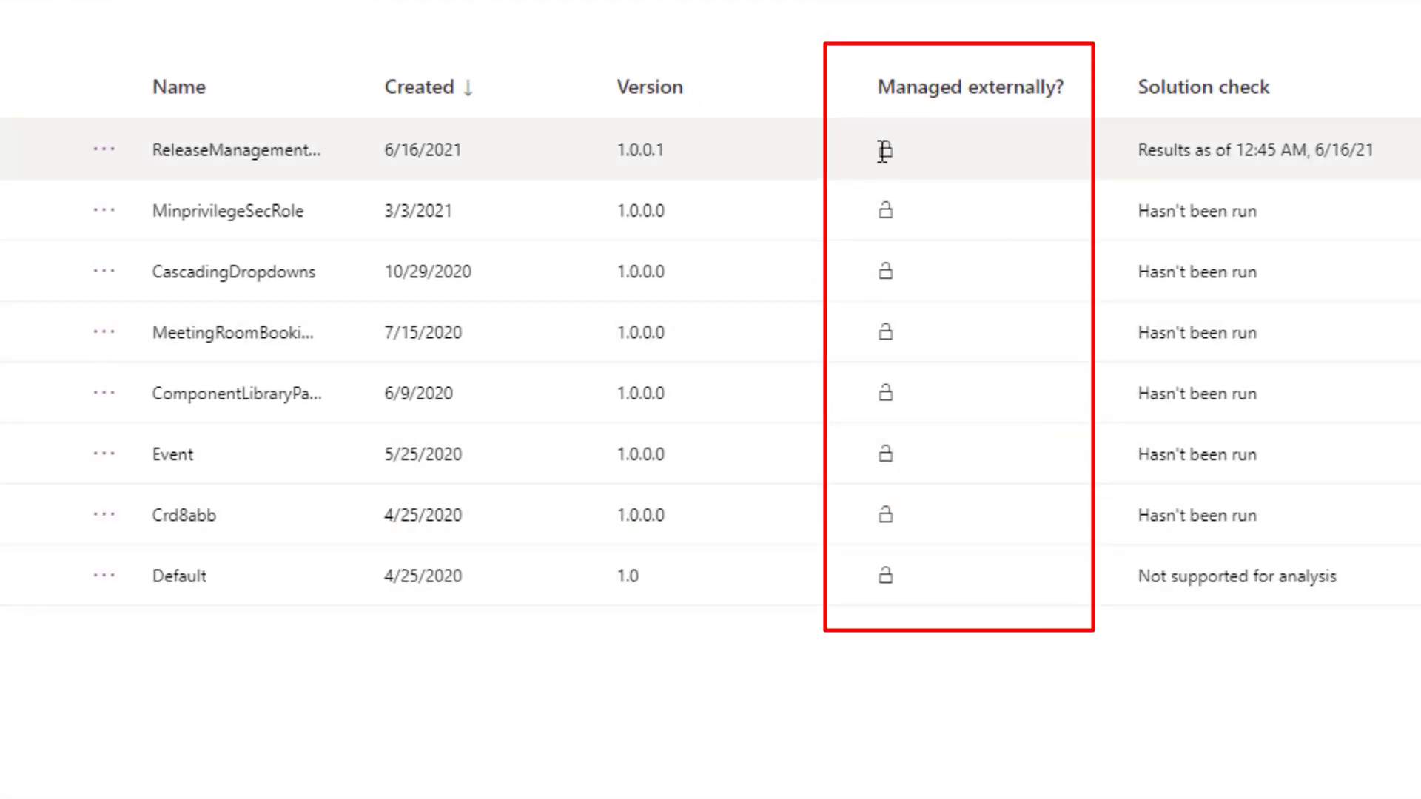
double_click(882, 151)
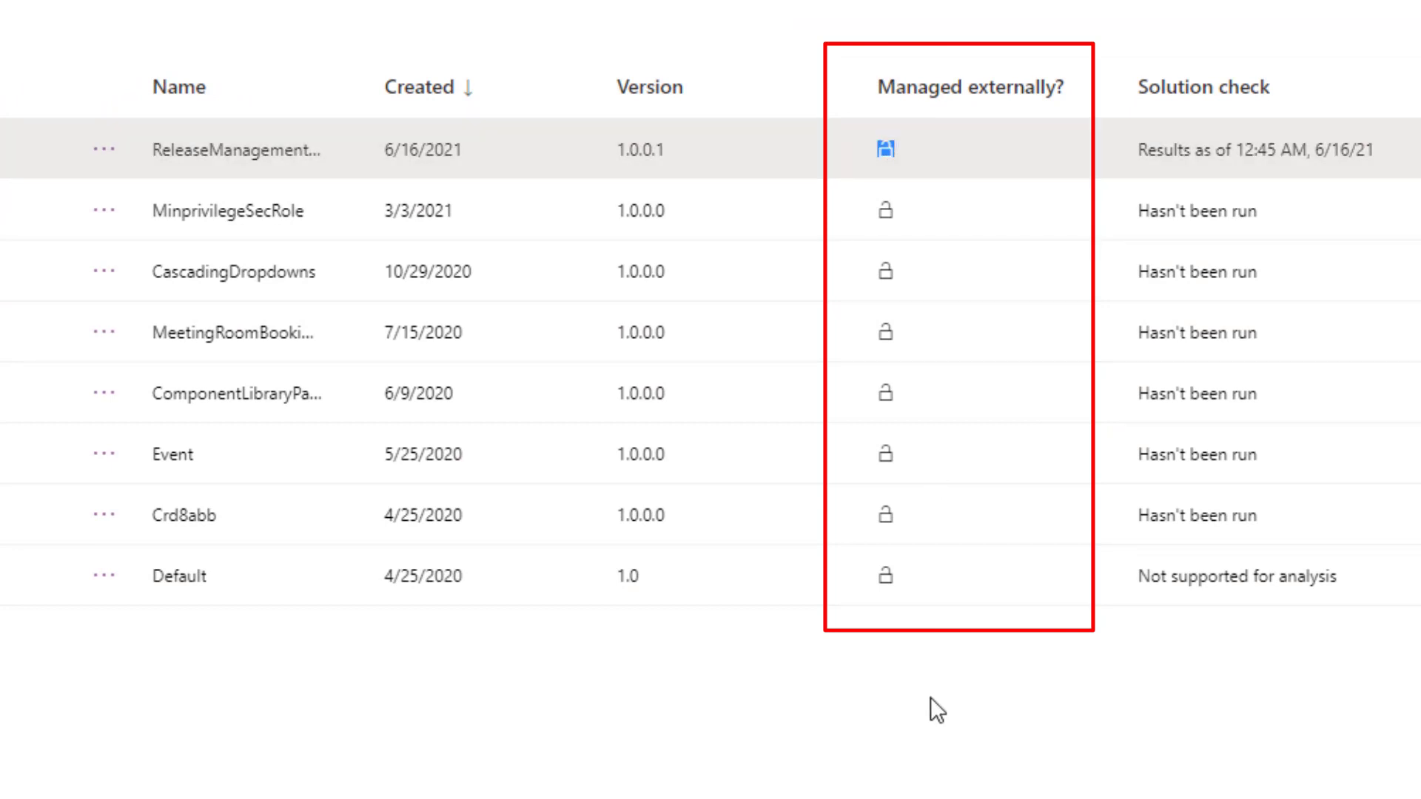
click(930, 697)
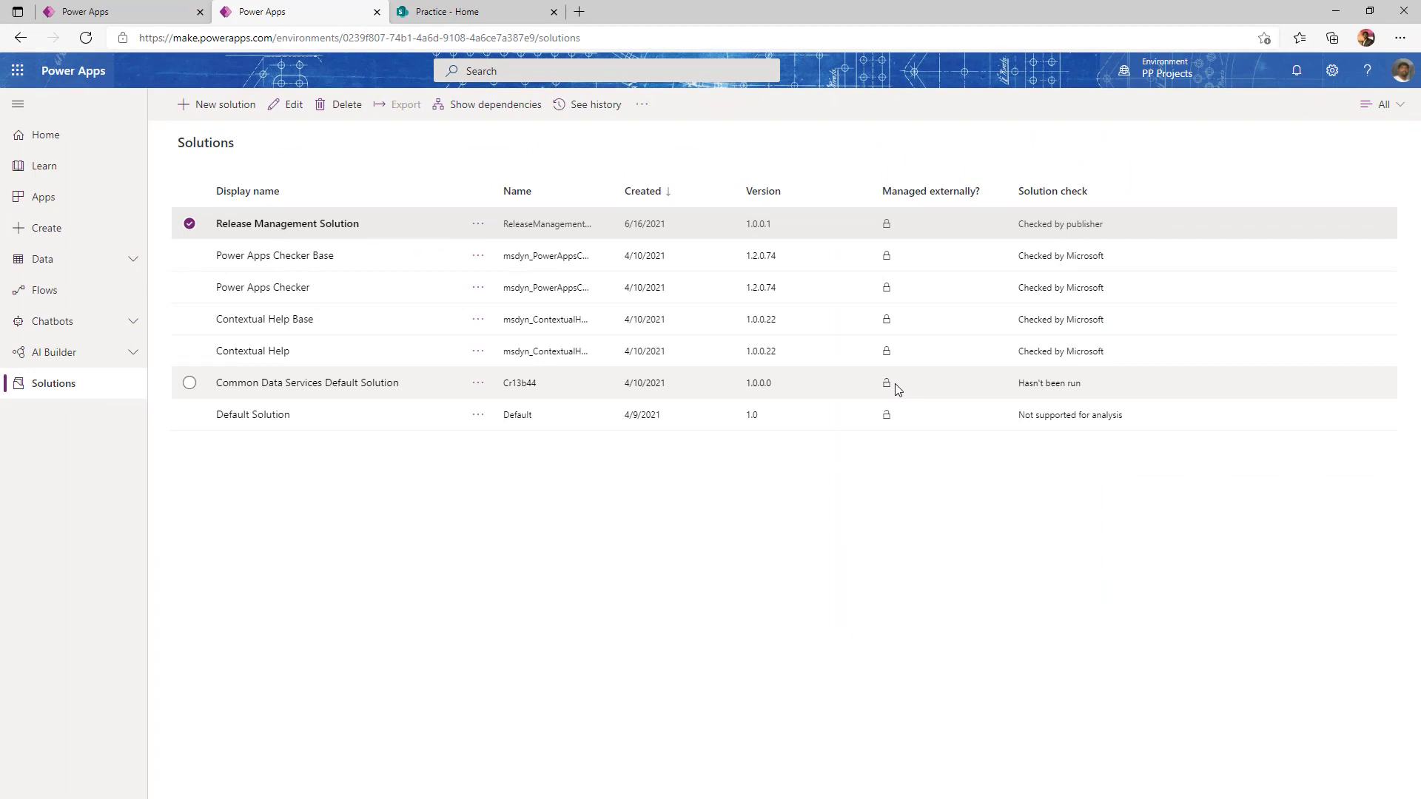
click(152, 11)
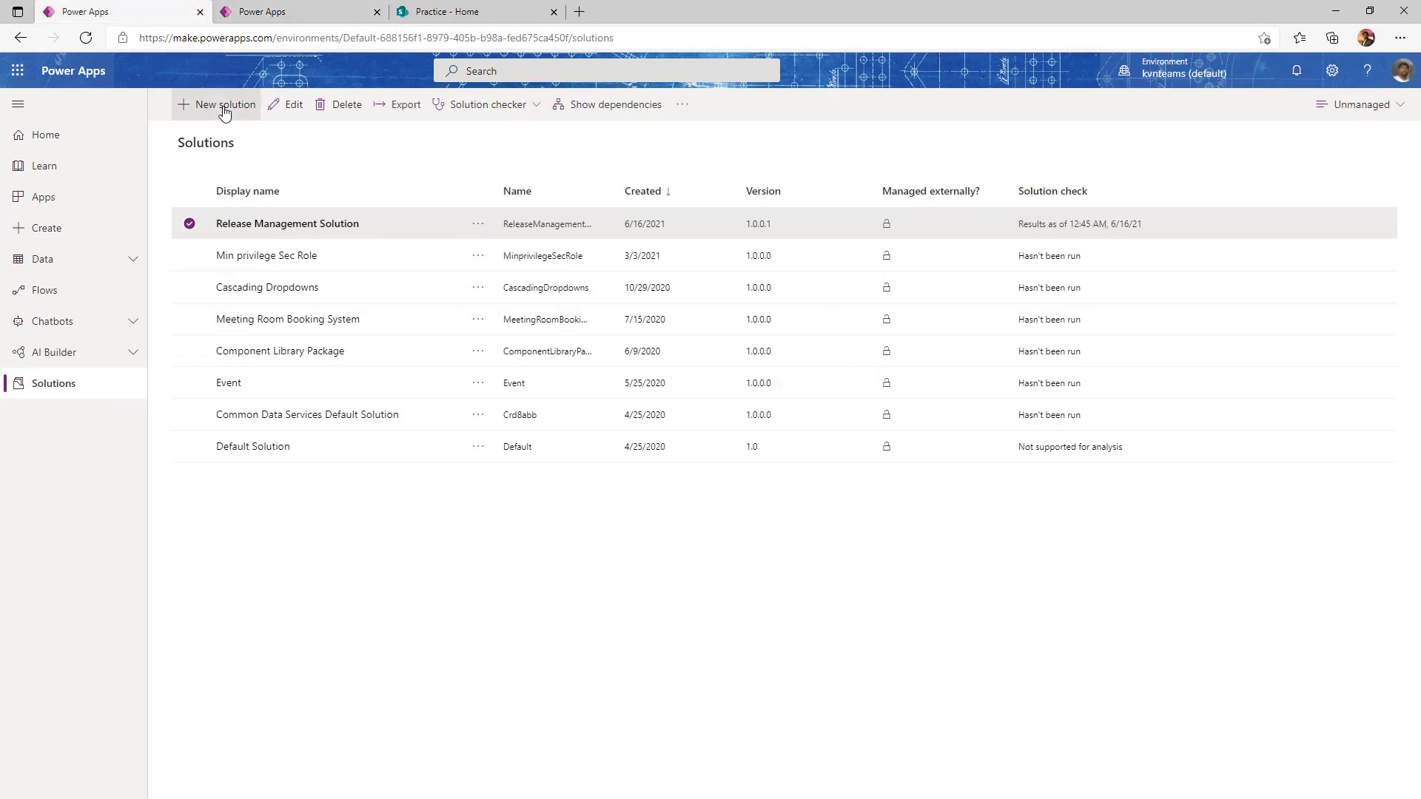
Start a new solution with the display name "Sample solution" and begin creating a new publisher for it.
click(224, 104)
click(1199, 133)
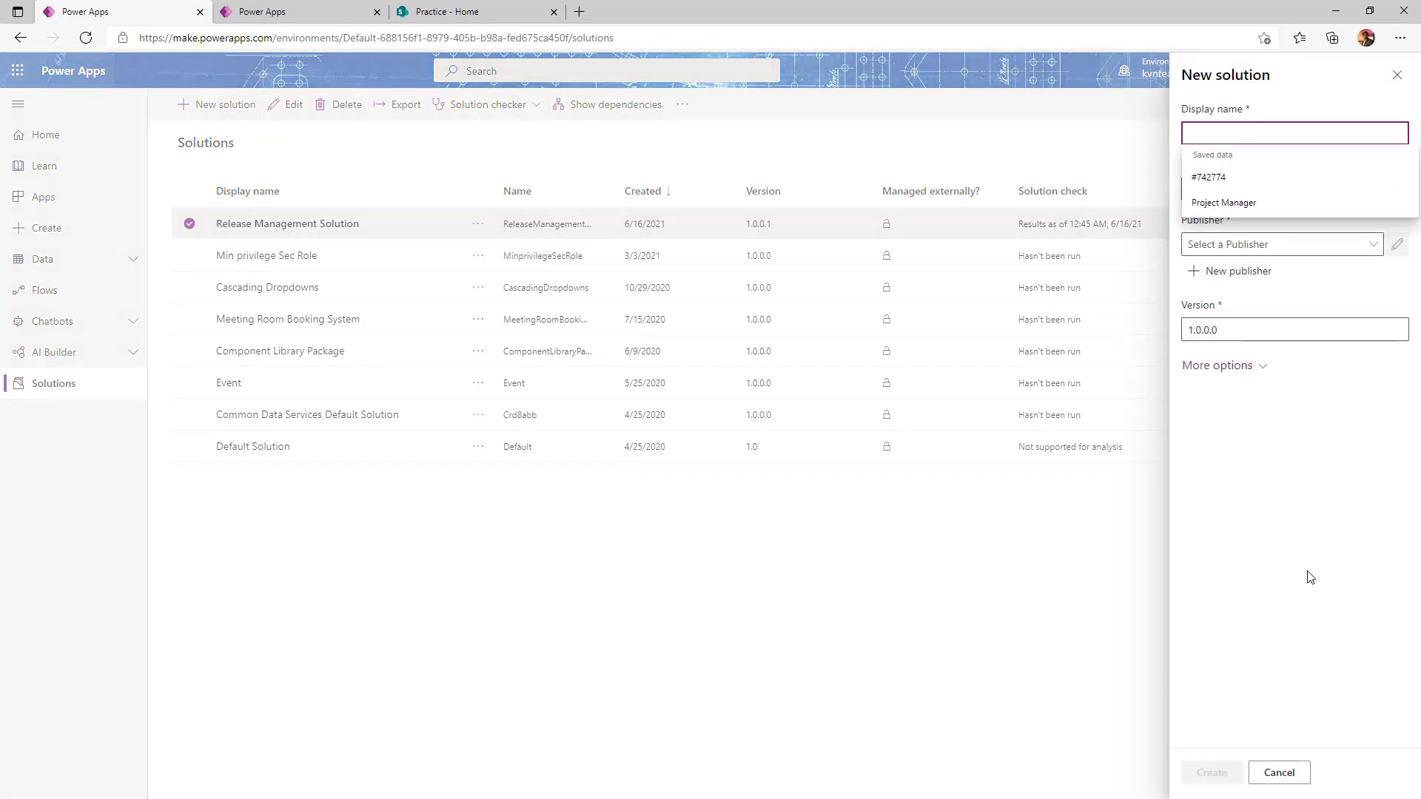
text(Sample solution)
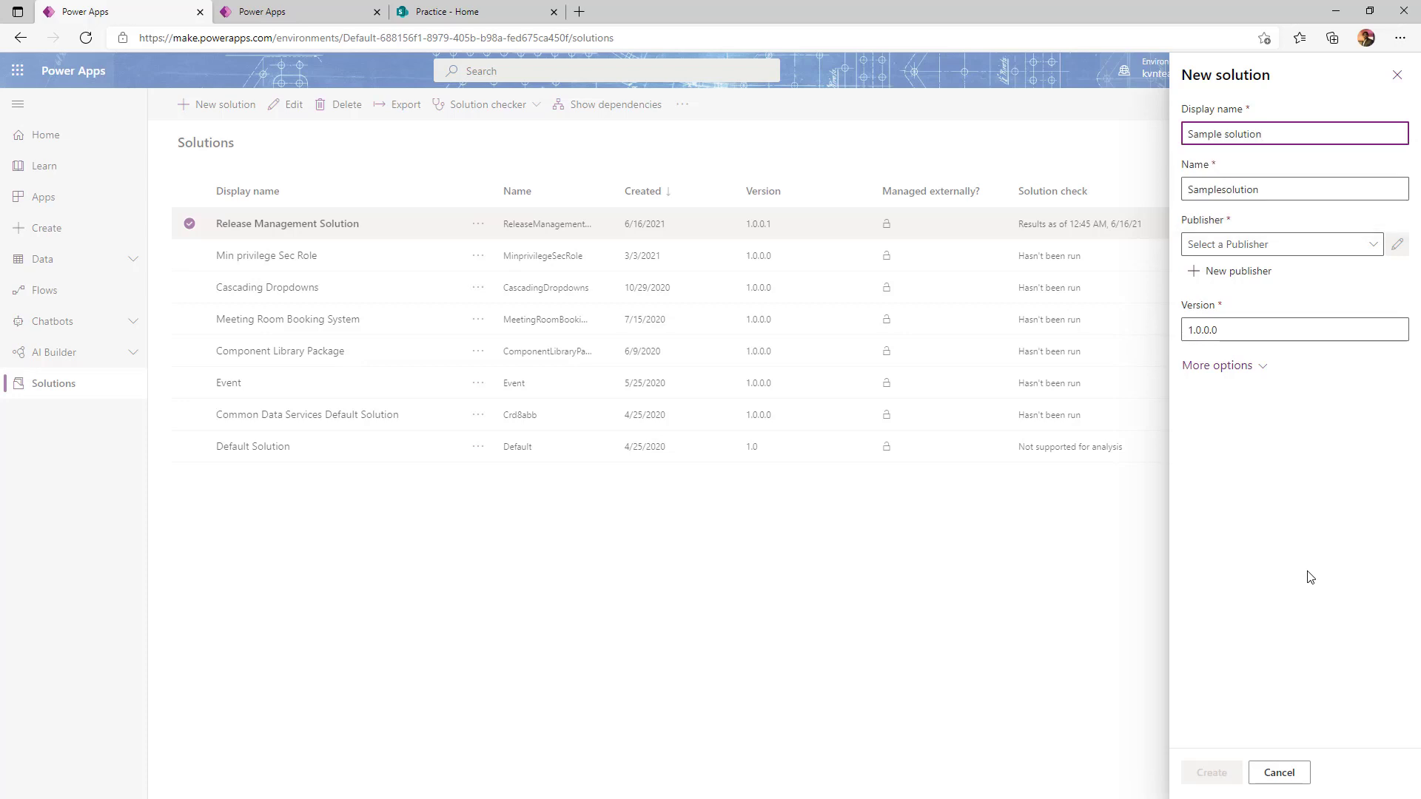
click(1368, 247)
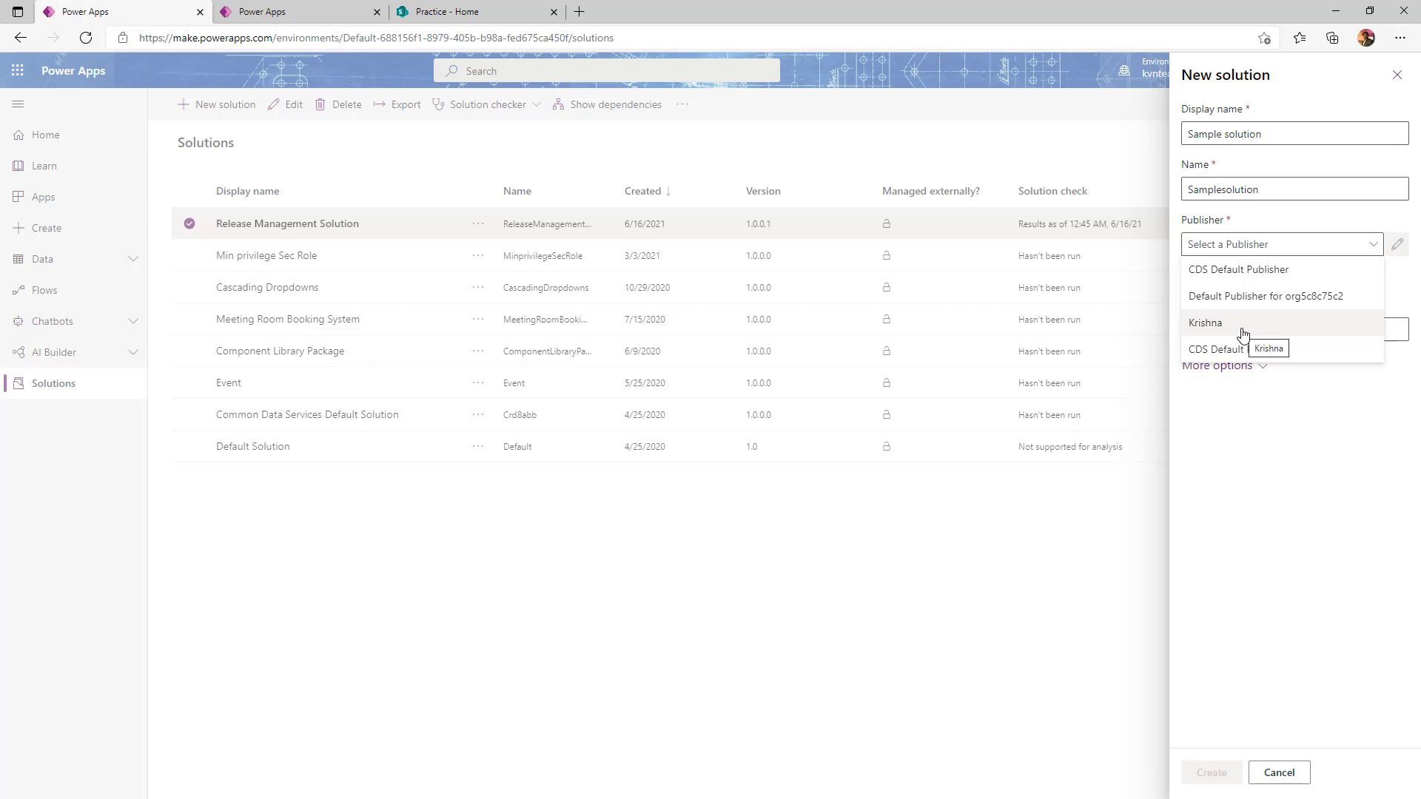
click(1260, 441)
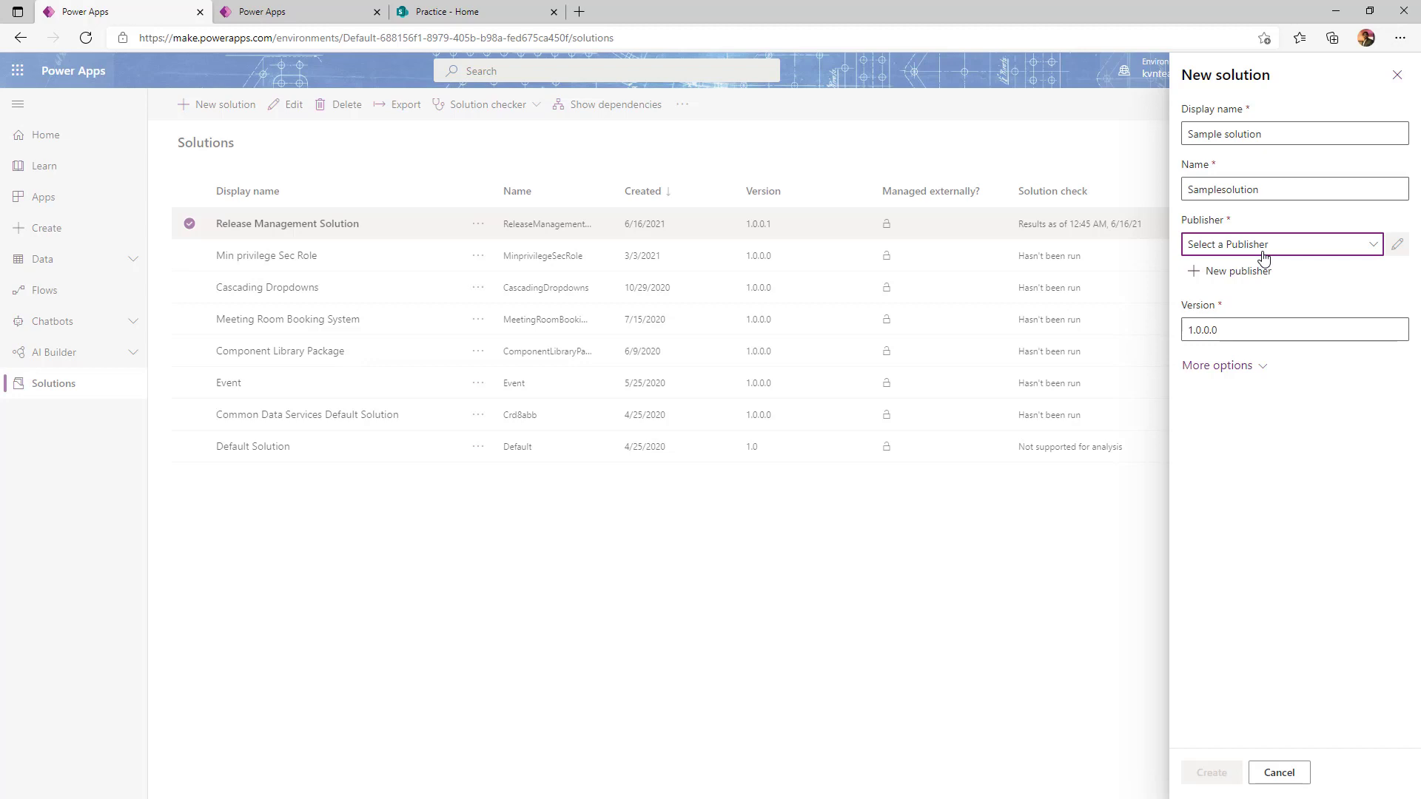
click(1240, 272)
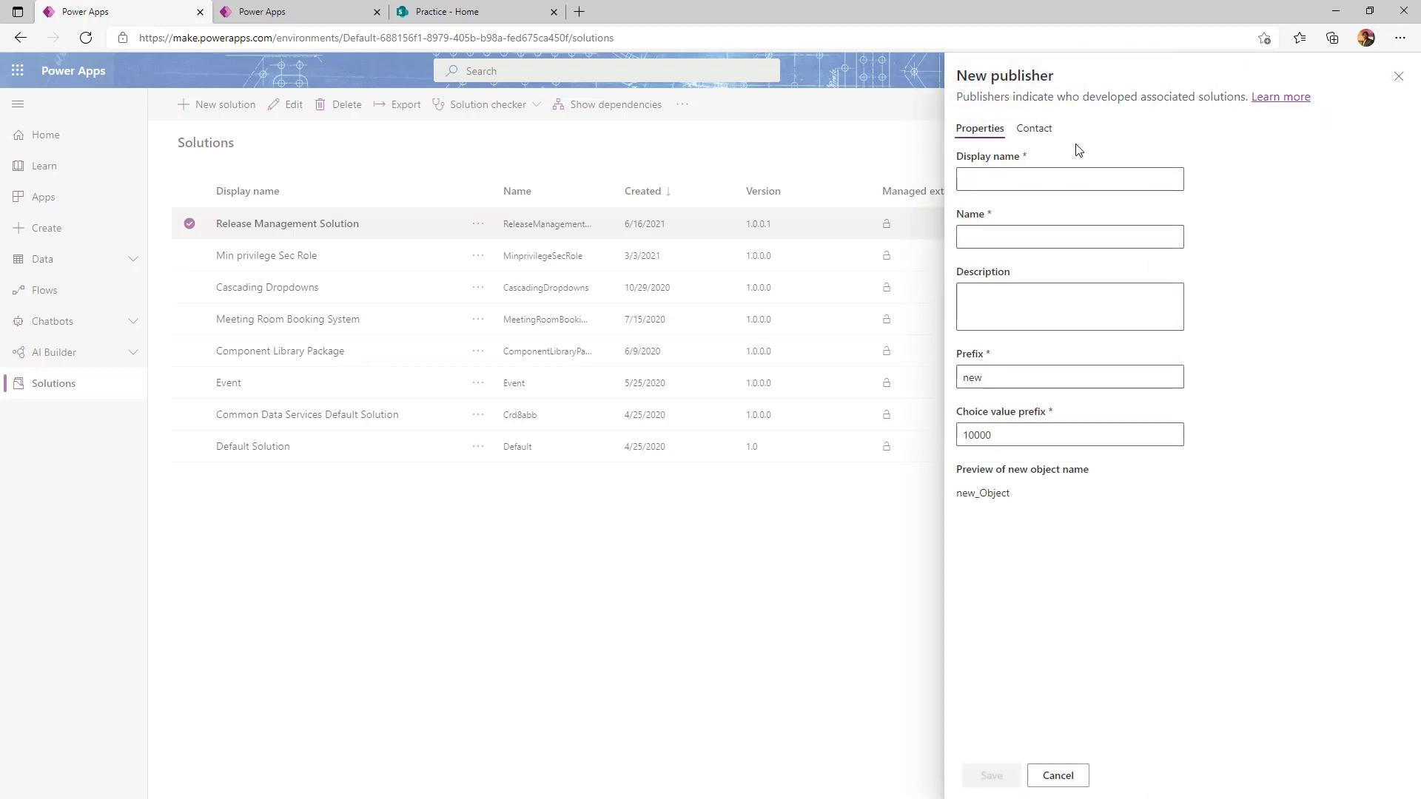
Set the new publisher's display name and prefix to KVN and check the object name preview.
click(1051, 171)
text(KVN)
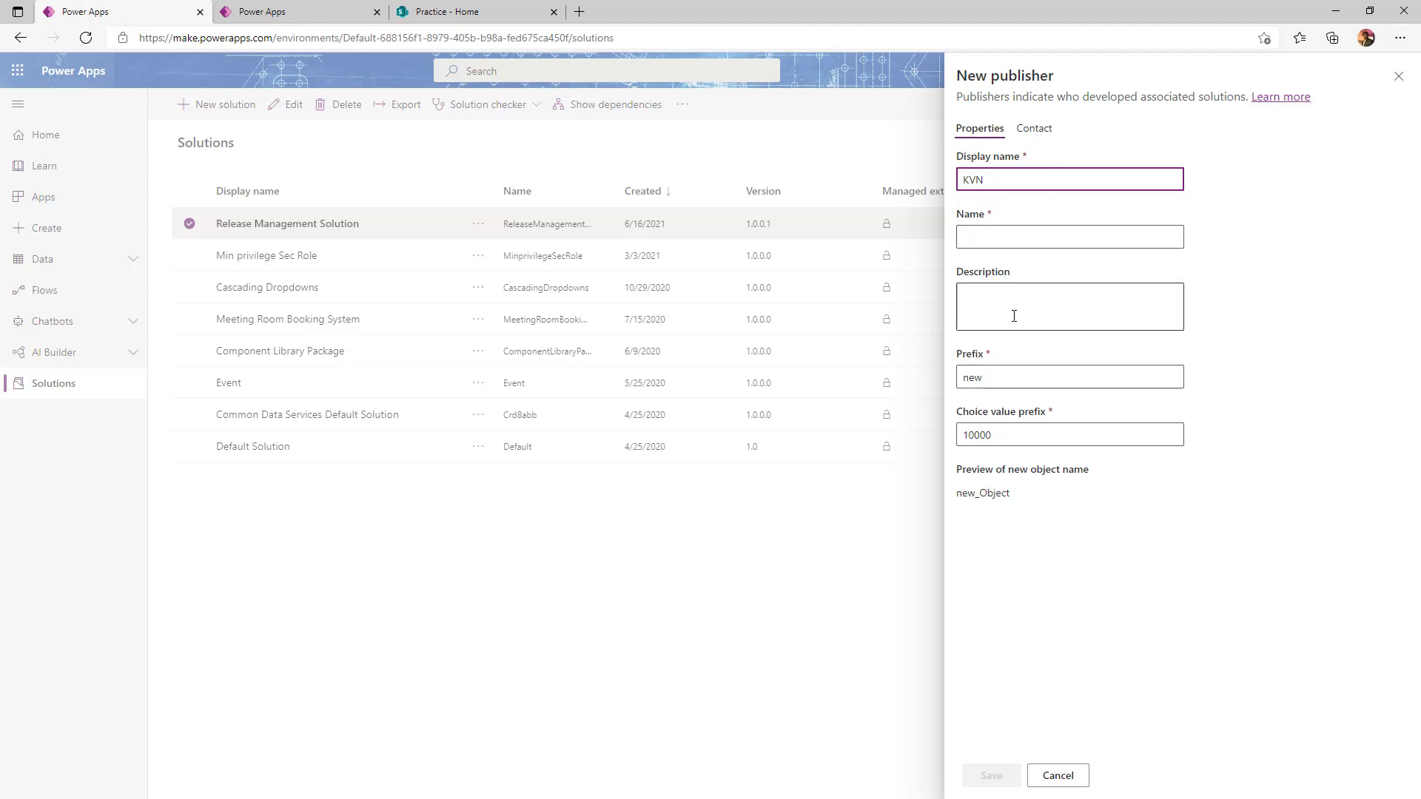
double_click(1004, 379)
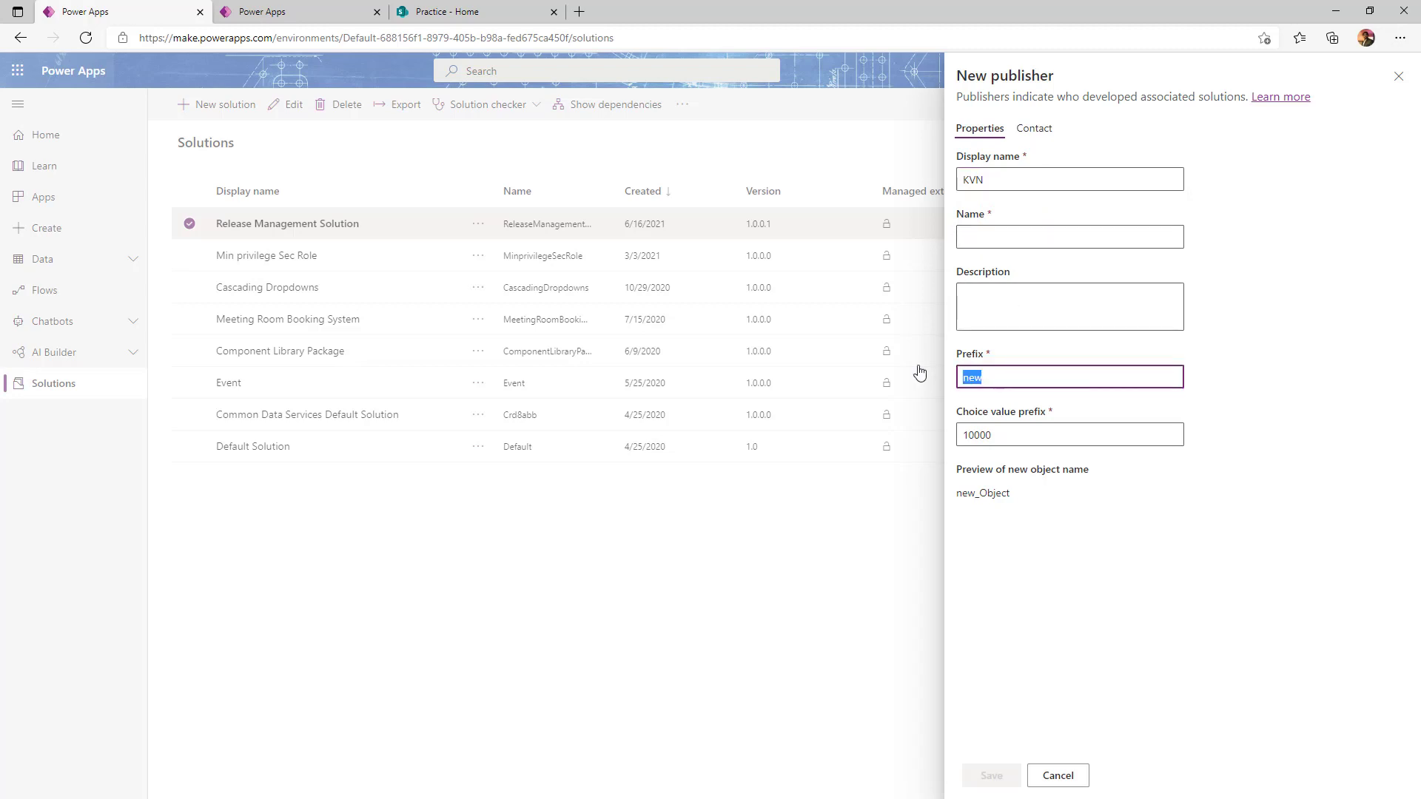
text(KVN)
drag(958, 494, 984, 493)
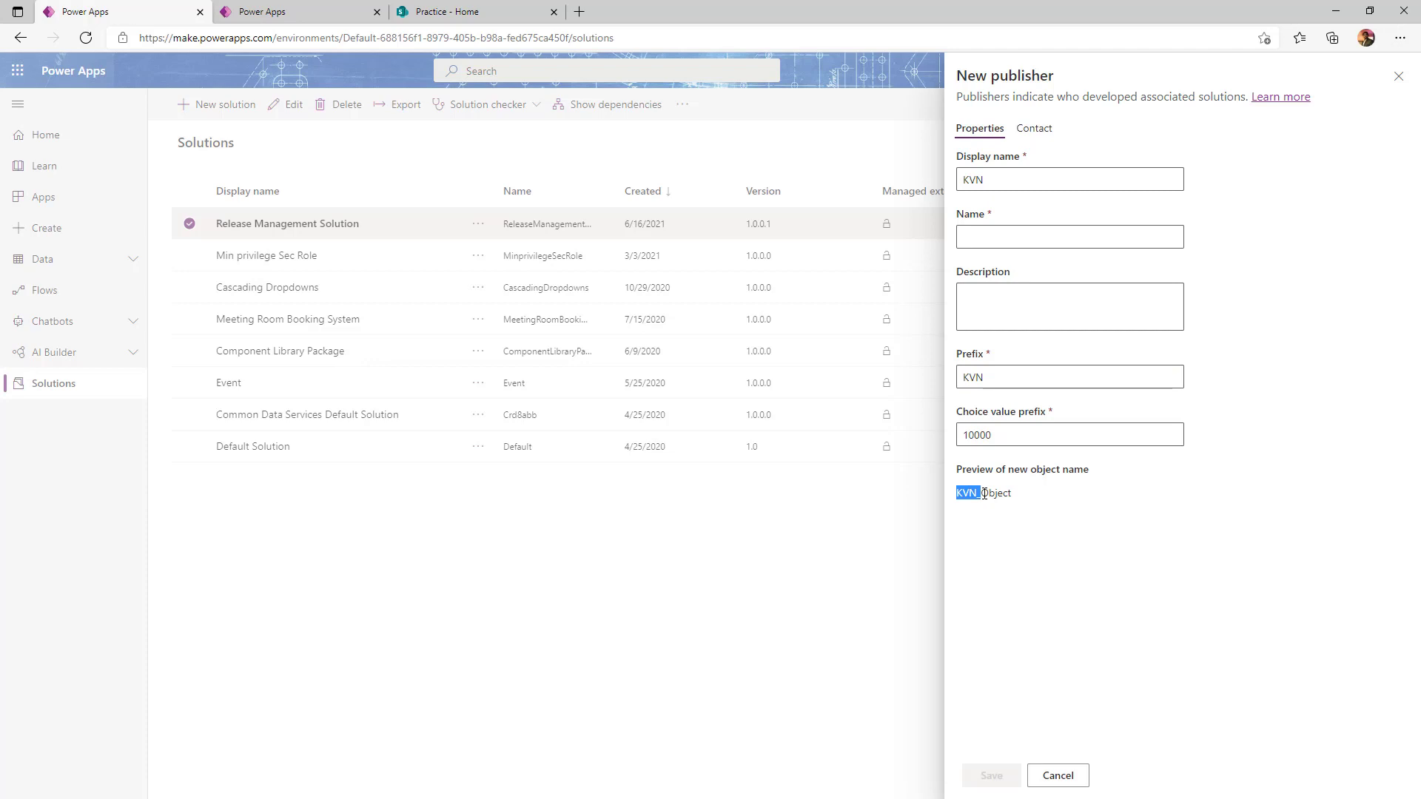
Set the new publisher's display name to "DEMO Publisher" and its prefix to DEMO.
drag(991, 179, 930, 185)
text(DEM)
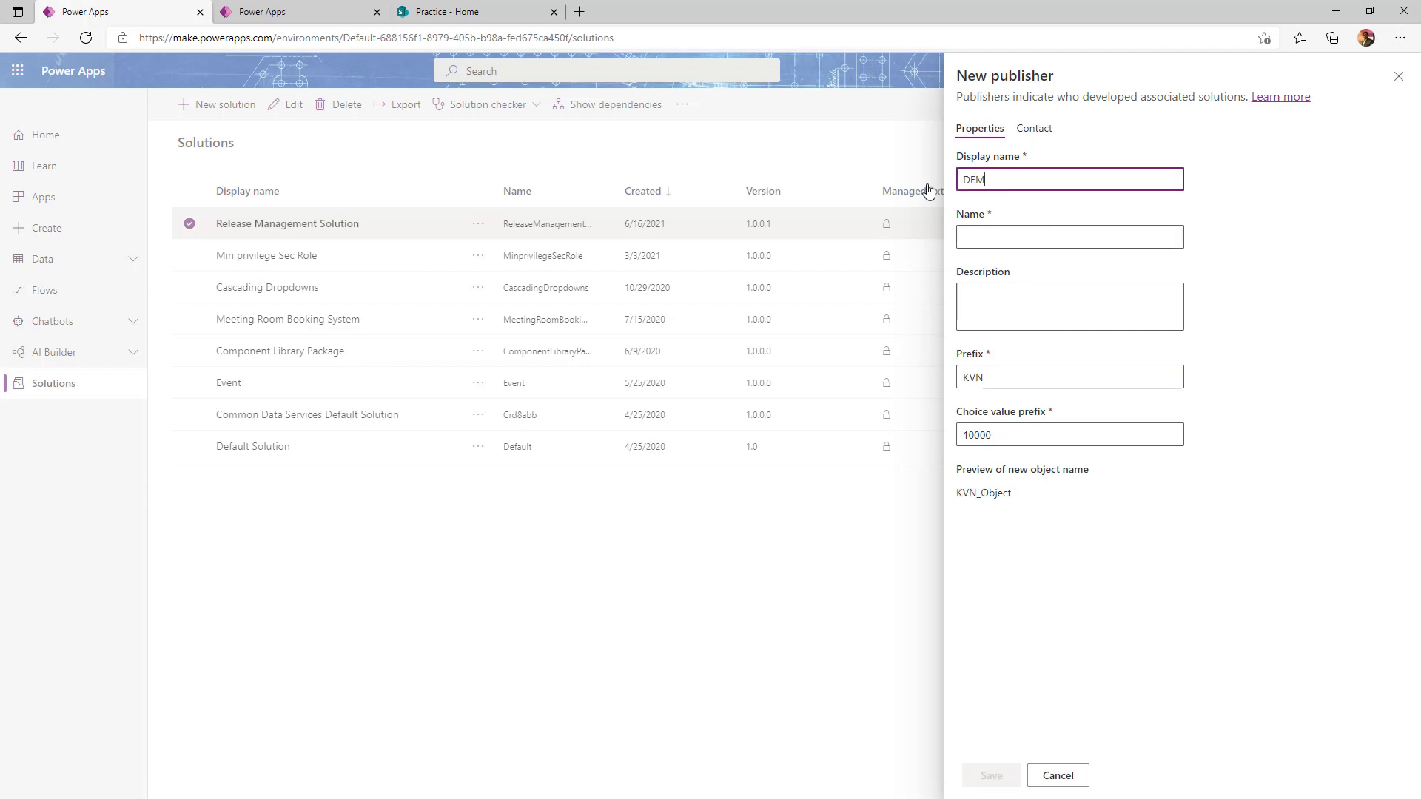
text(O)
drag(1003, 379, 916, 381)
text(DEMO)
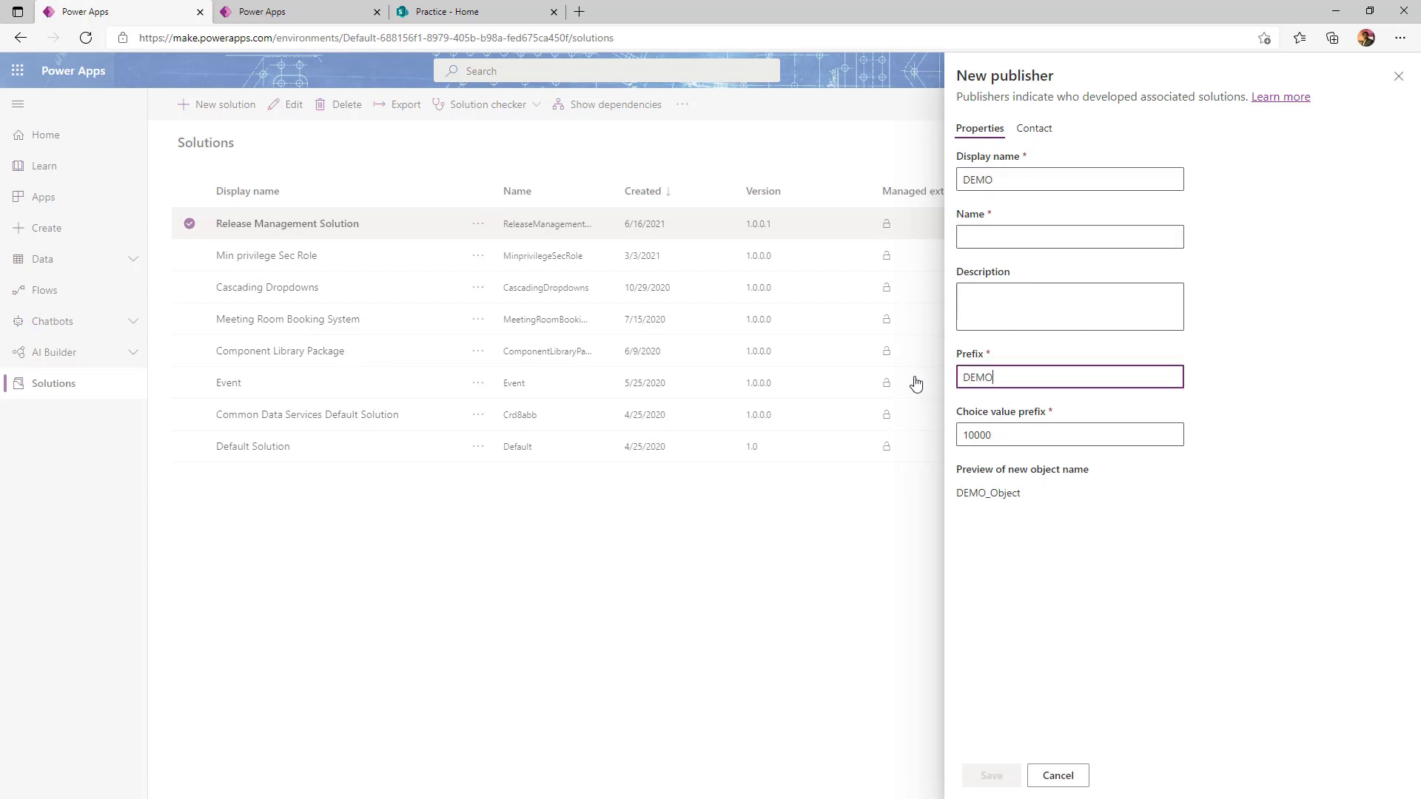
click(1040, 182)
text(S)
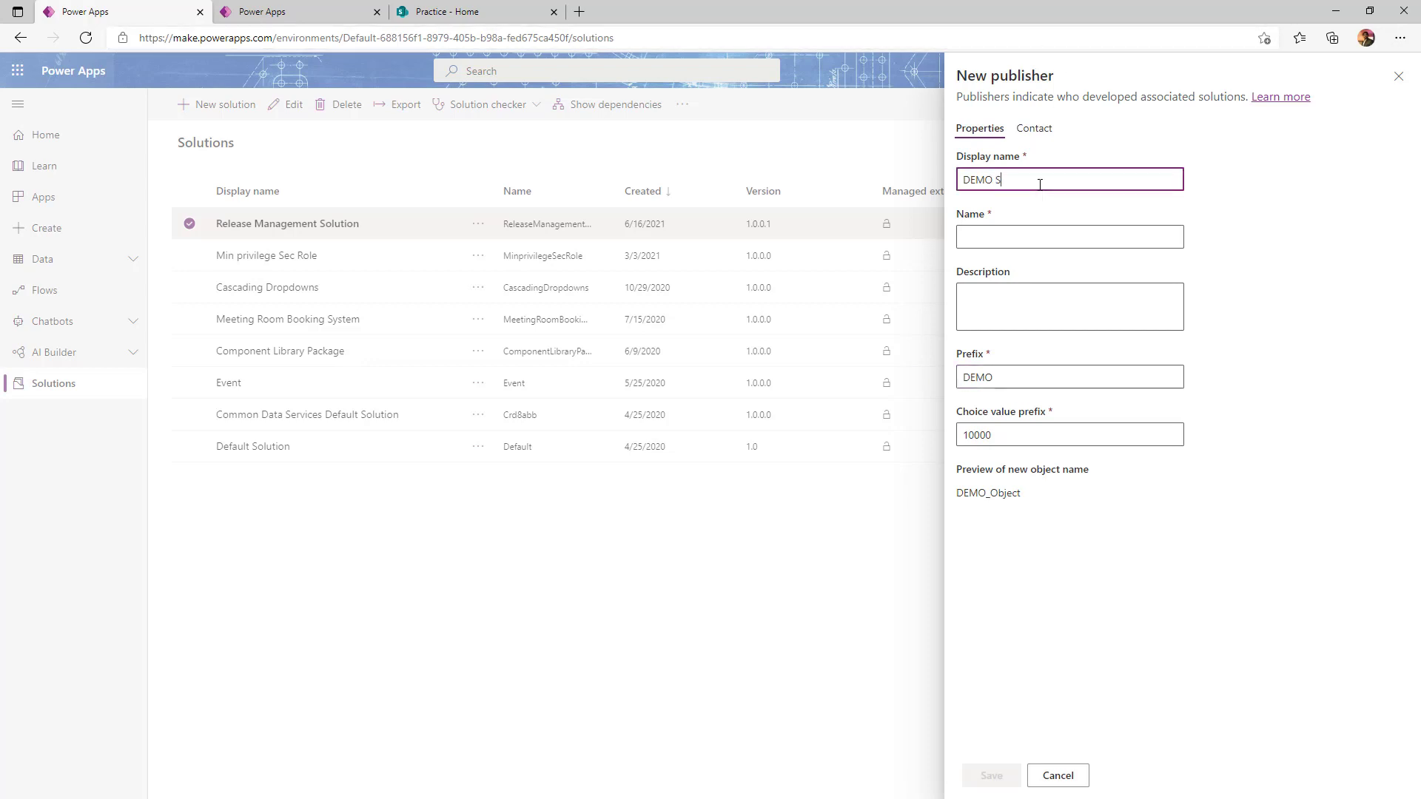
key(BackSpace)
text(Publisher)
Set the publisher's name to DemoPublisher, without a space, and save the publisher.
click(993, 239)
text(Demo)
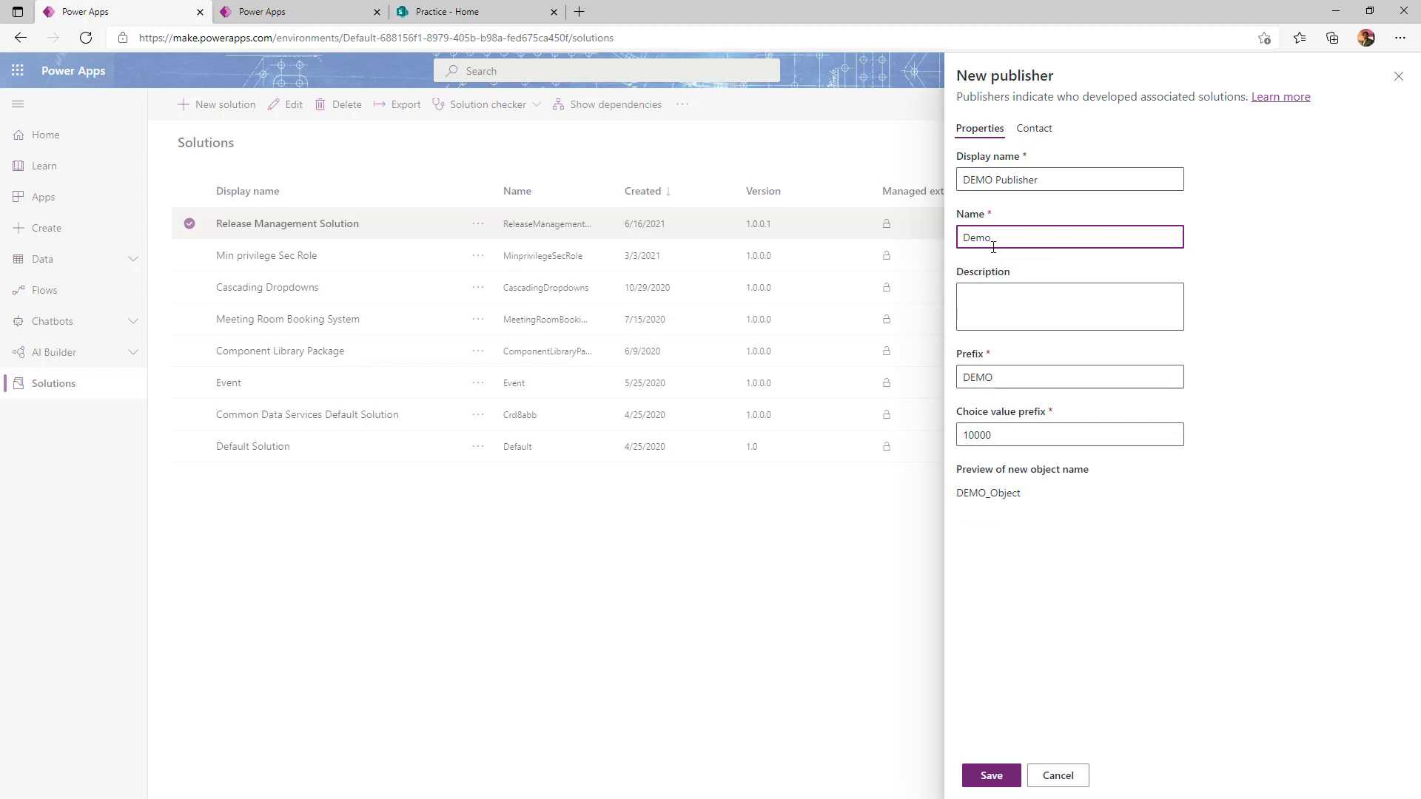
text( Publisher)
click(992, 238)
key(BackSpace)
drag(962, 237, 1036, 237)
click(1019, 304)
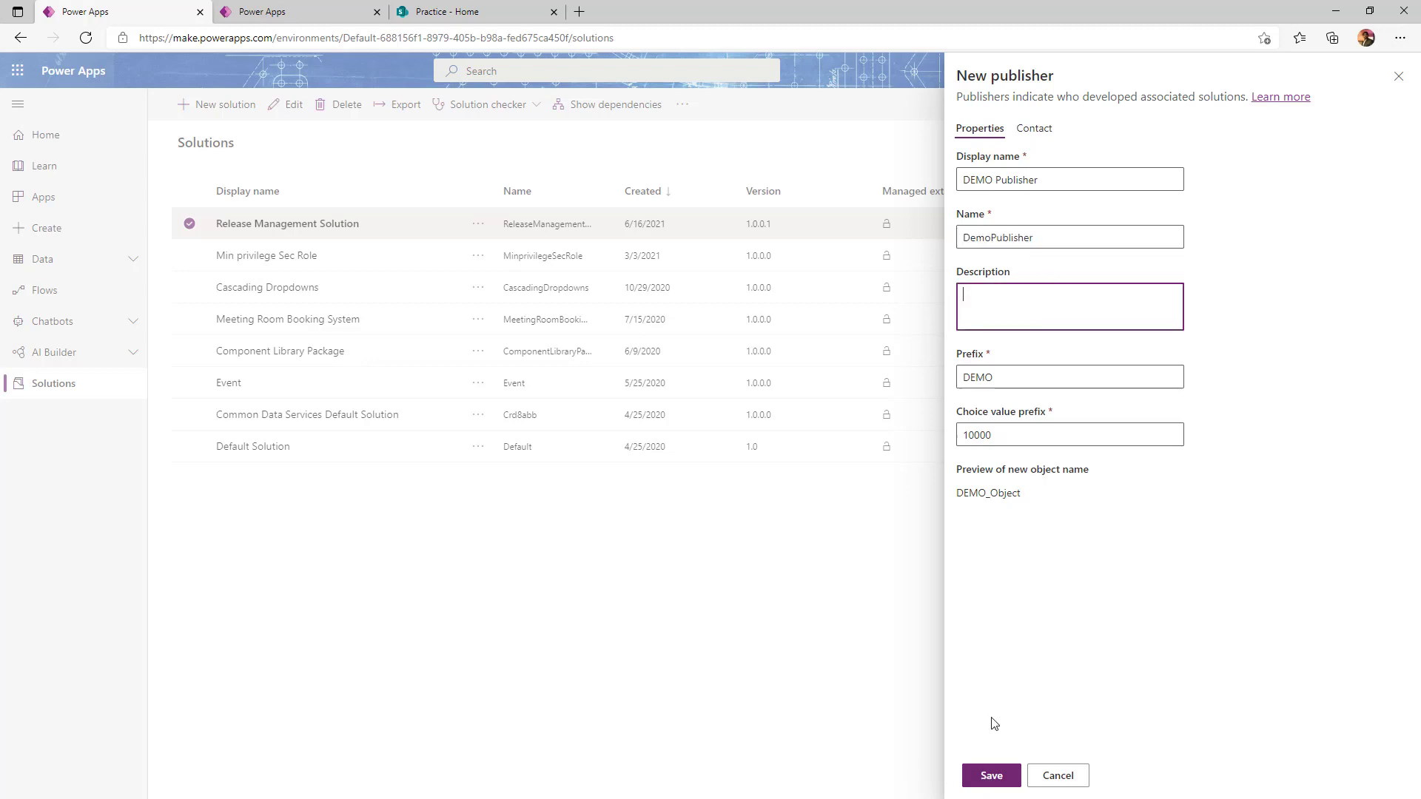
click(977, 778)
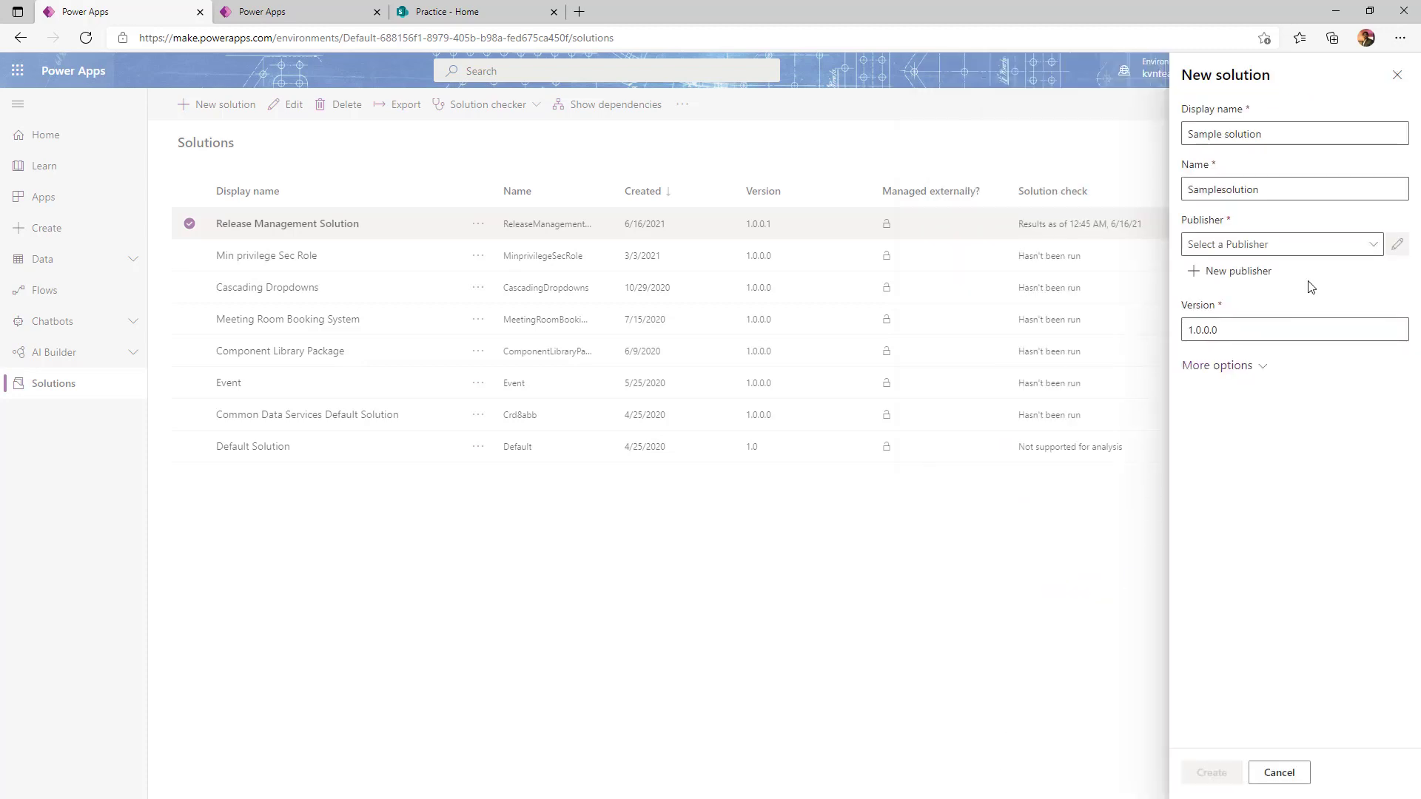
Create the solution with DEMO Publisher as its publisher and open the new Sample solution.
click(1376, 246)
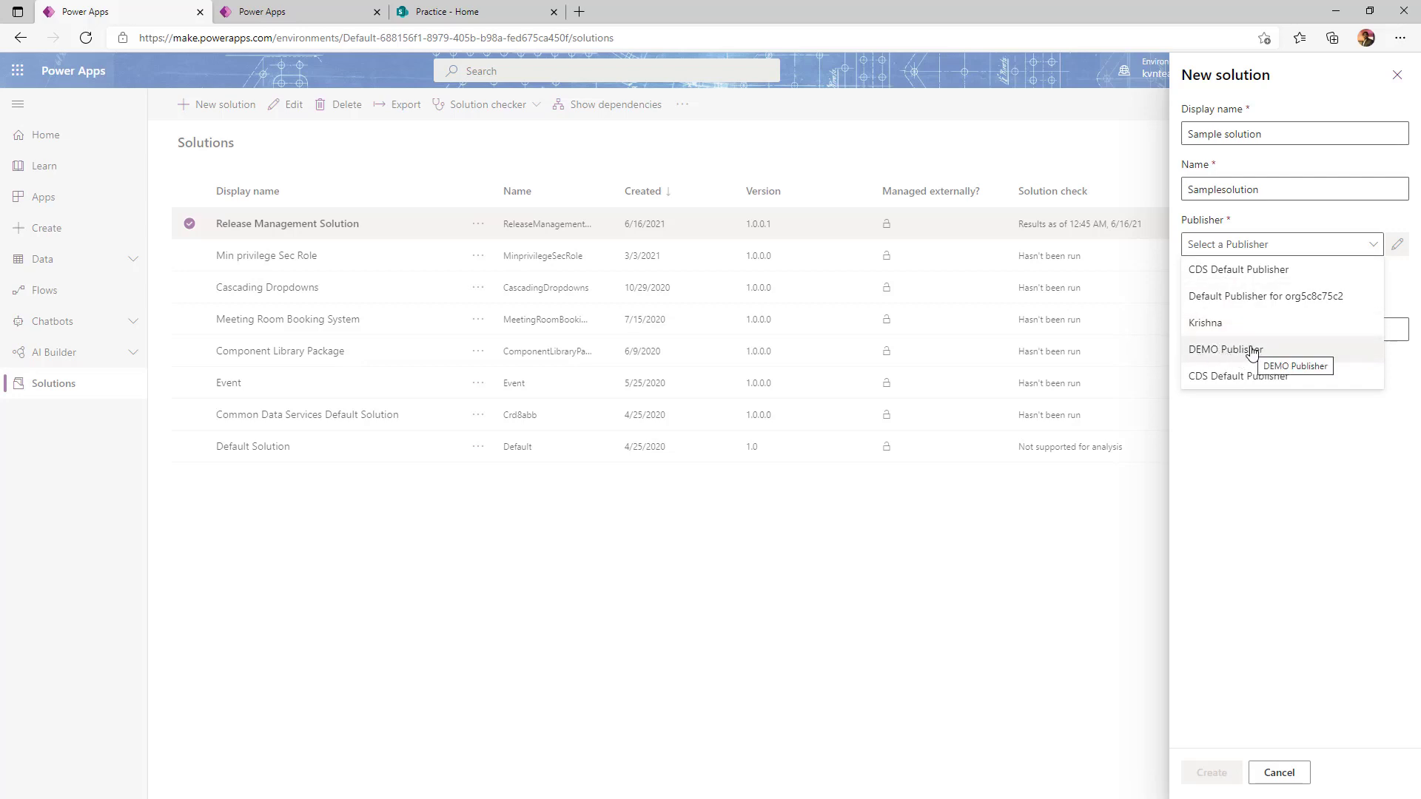
click(1206, 353)
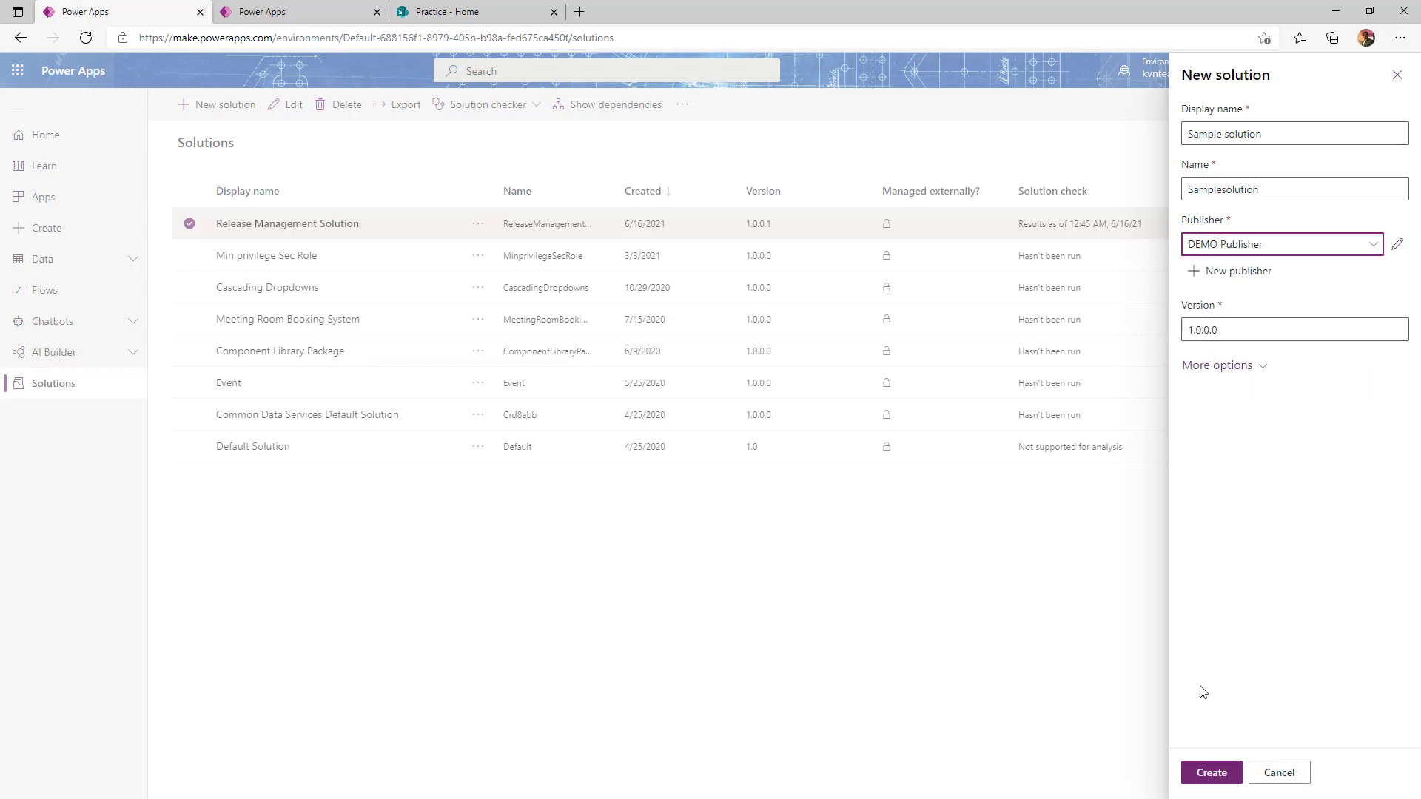
click(1207, 772)
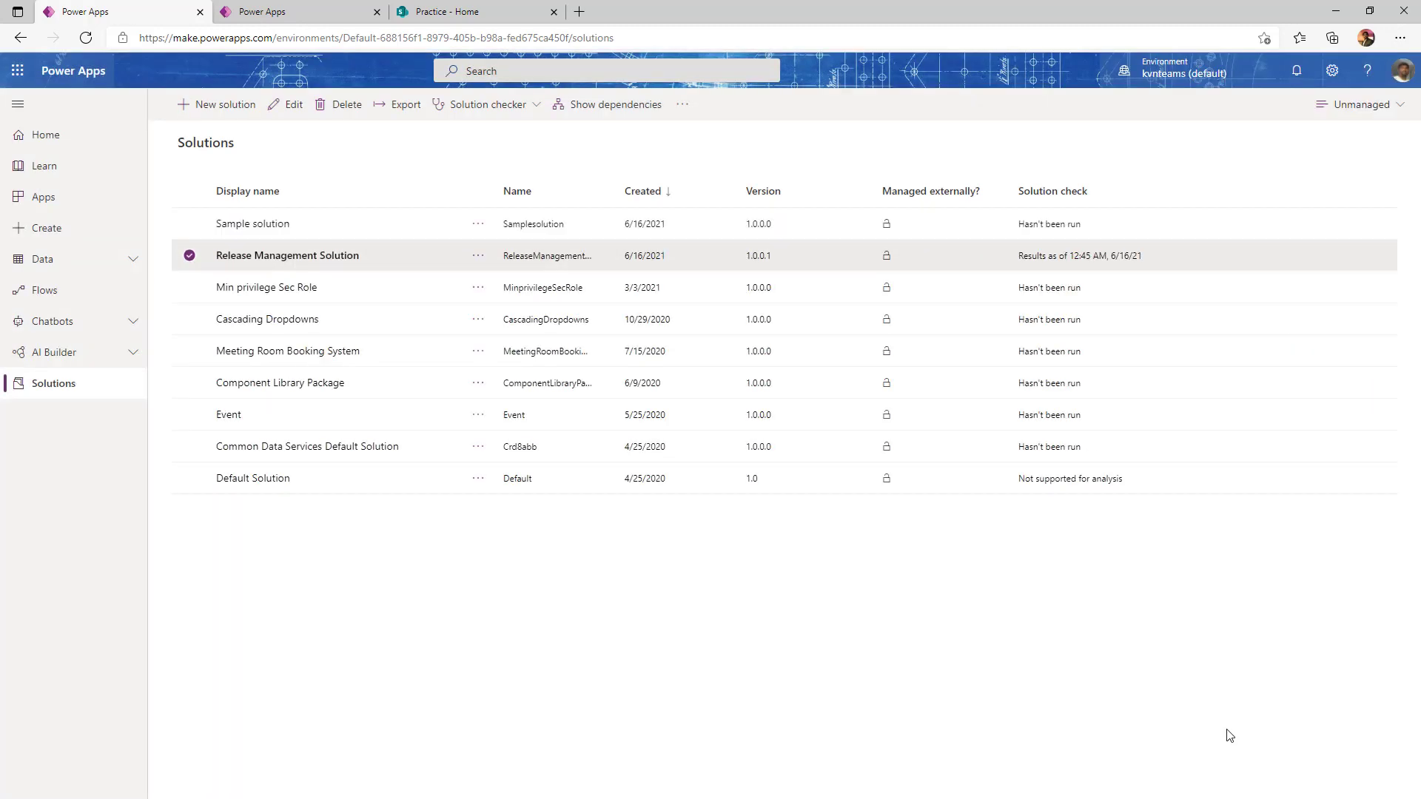
click(308, 223)
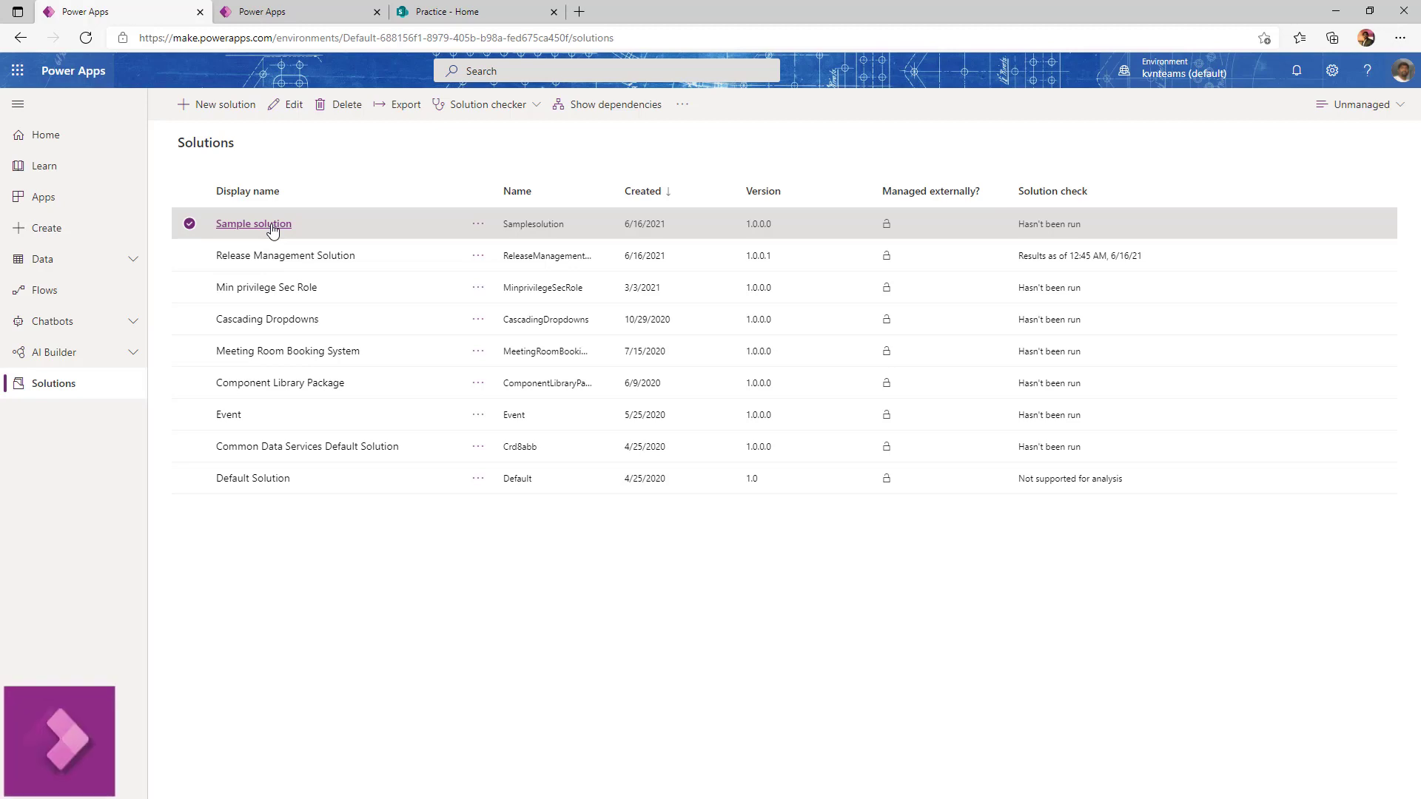
click(272, 225)
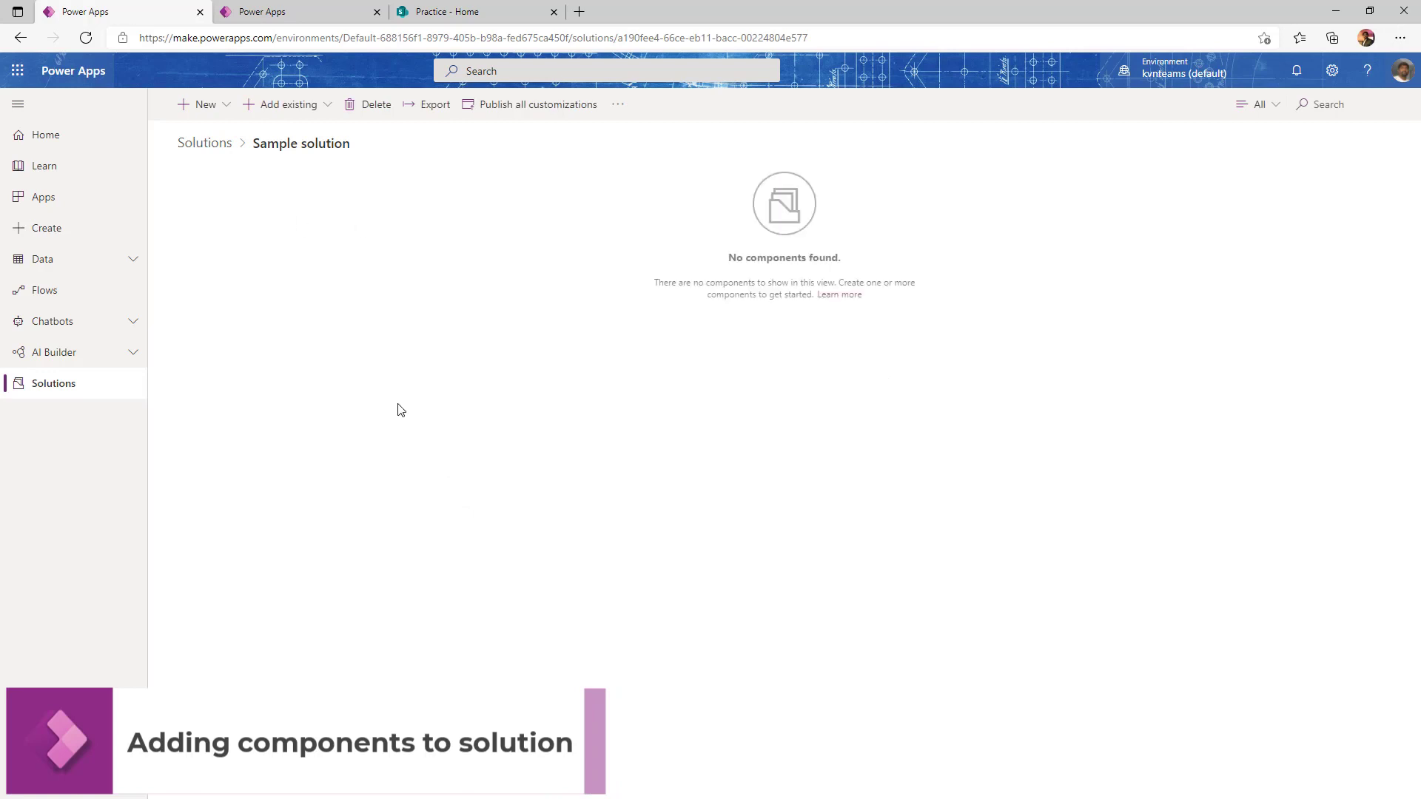
Look through the component types that can be newly created in the Sample solution.
click(225, 109)
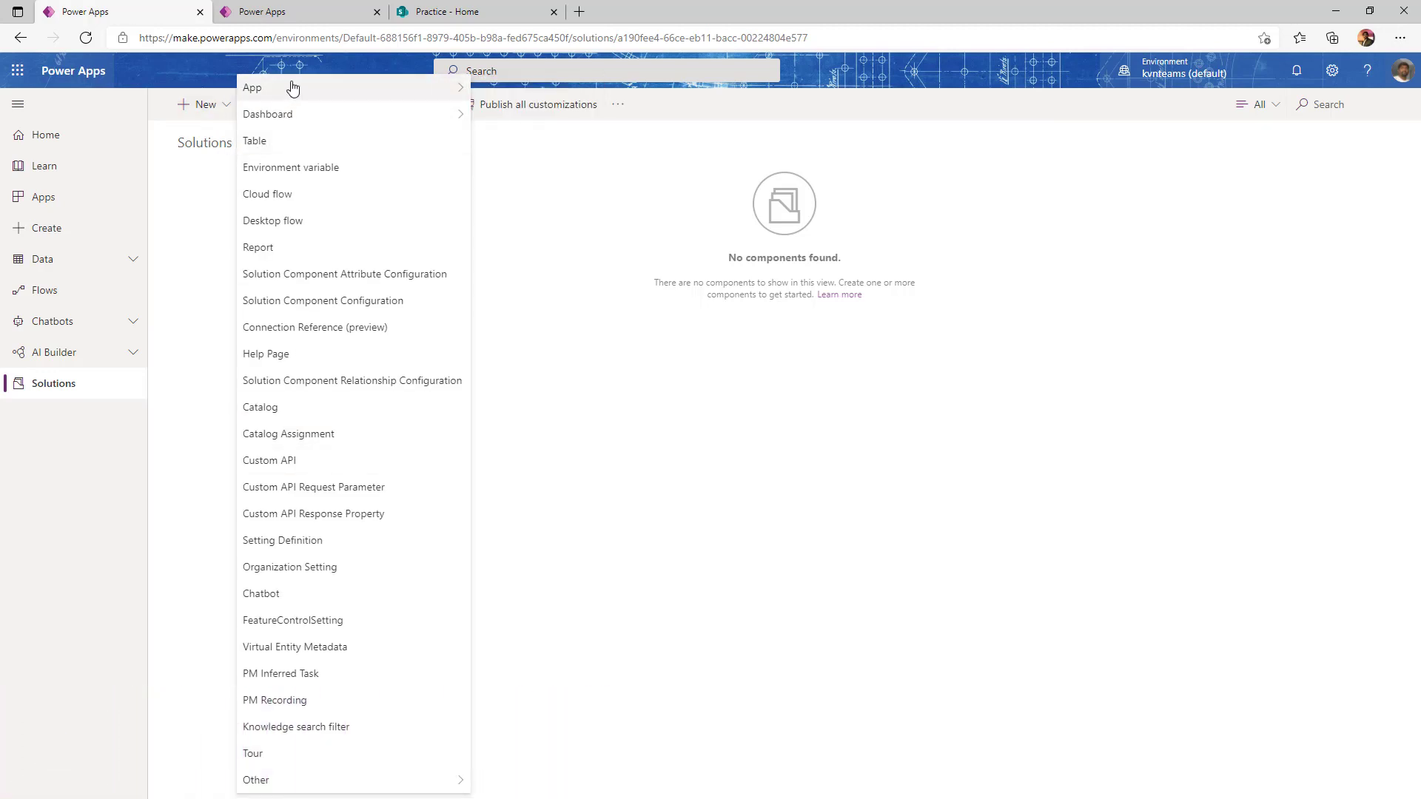
mouse_move(287, 89)
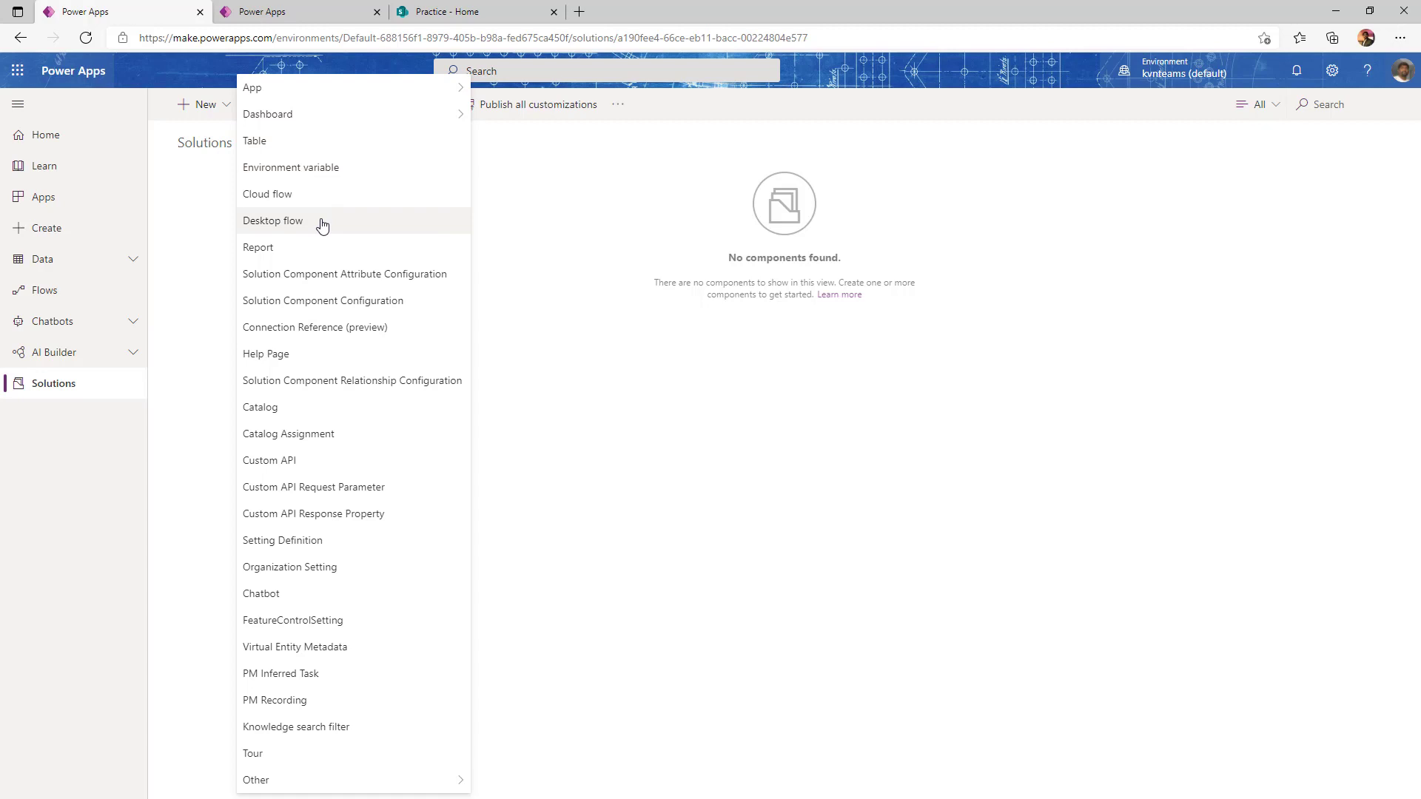
click(279, 105)
Add the existing canvas apps Power Apps Training_Template and Help Desk_Template from outside solutions to the Sample solution.
click(324, 107)
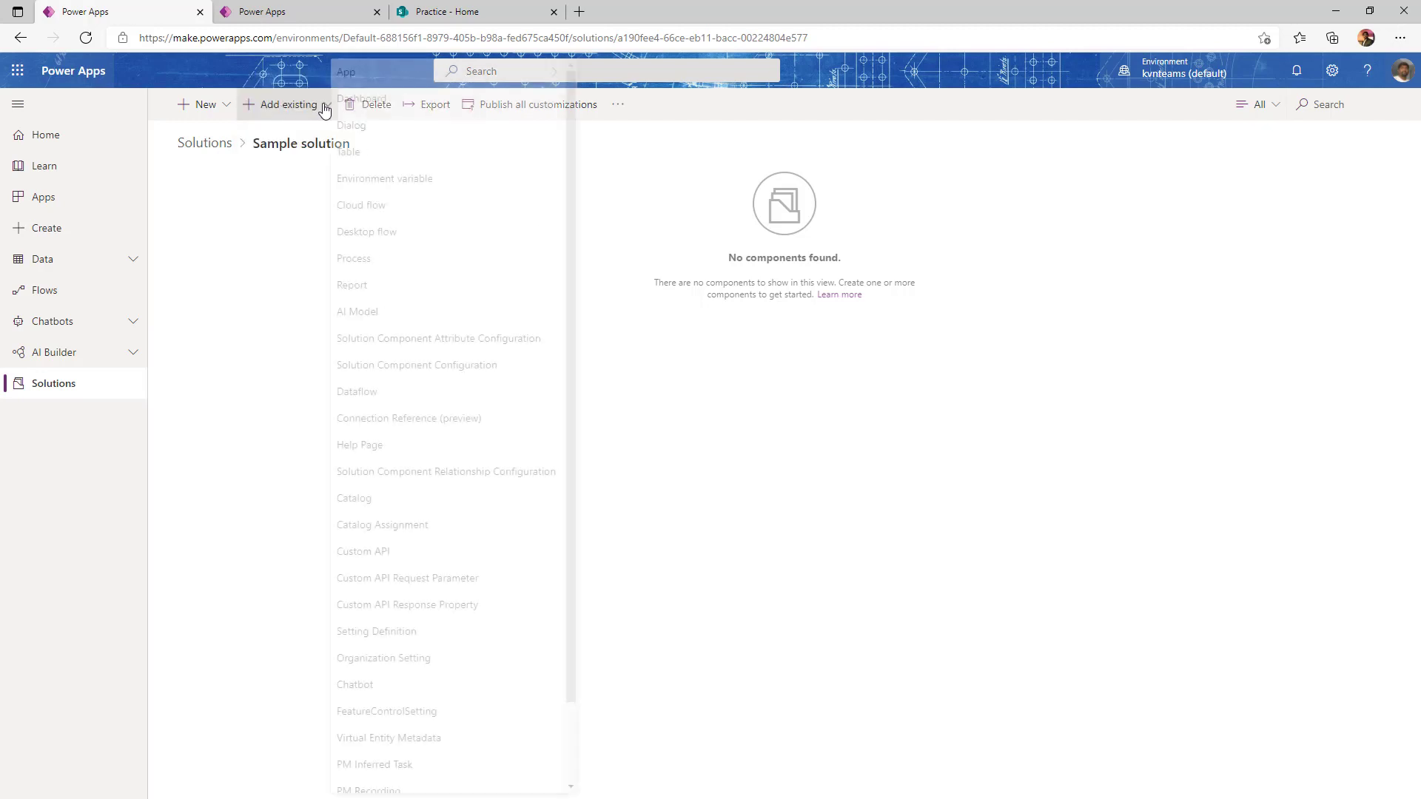
mouse_move(373, 80)
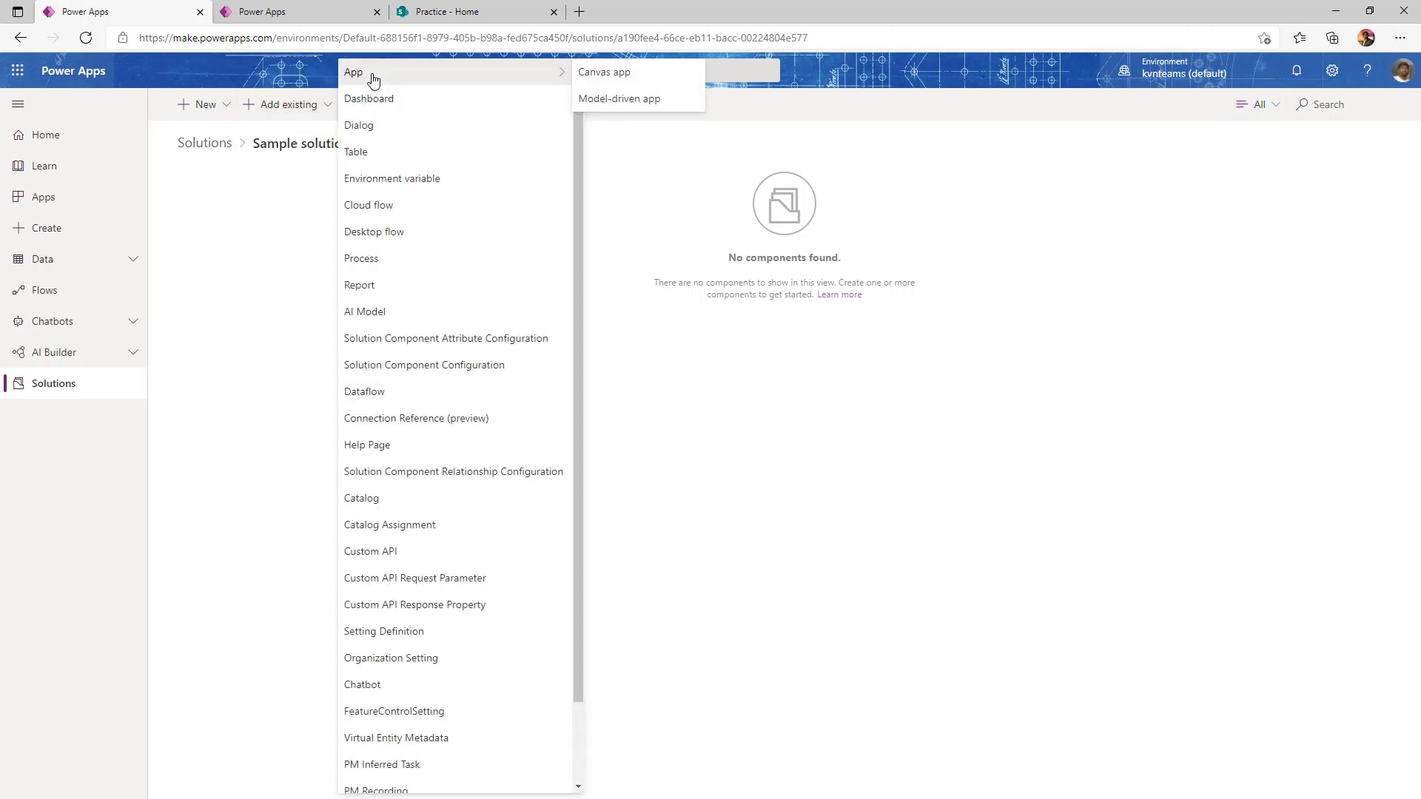
click(603, 77)
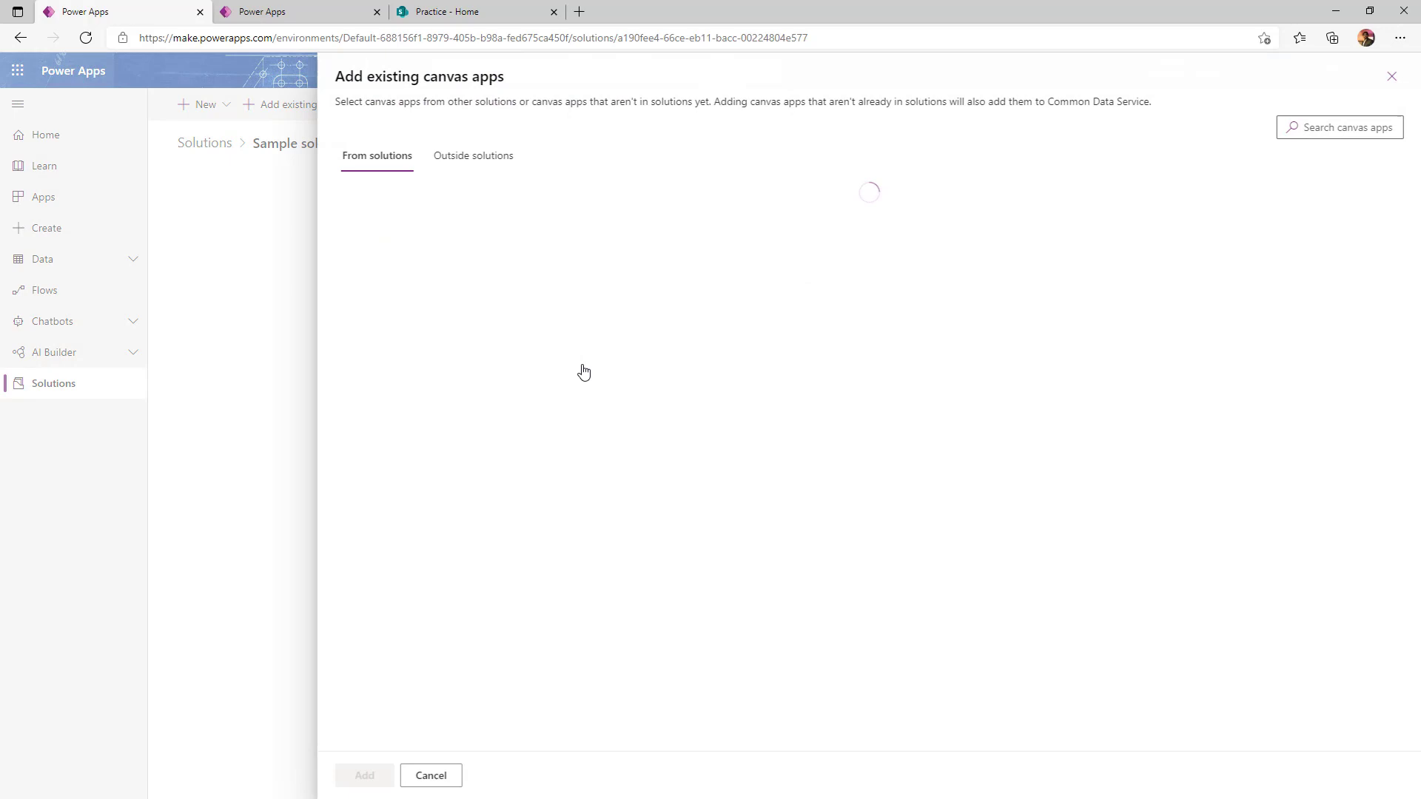
click(464, 159)
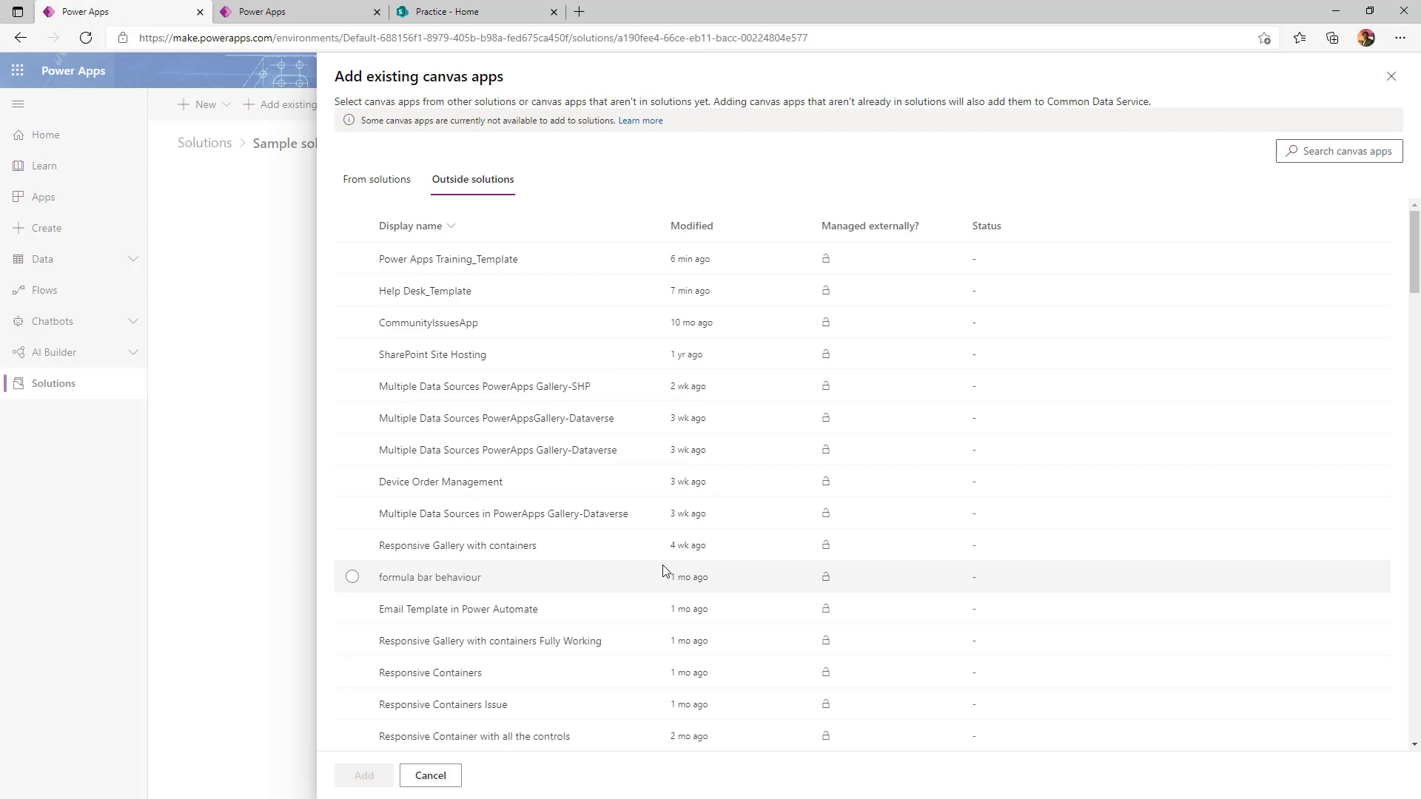
click(352, 259)
click(352, 291)
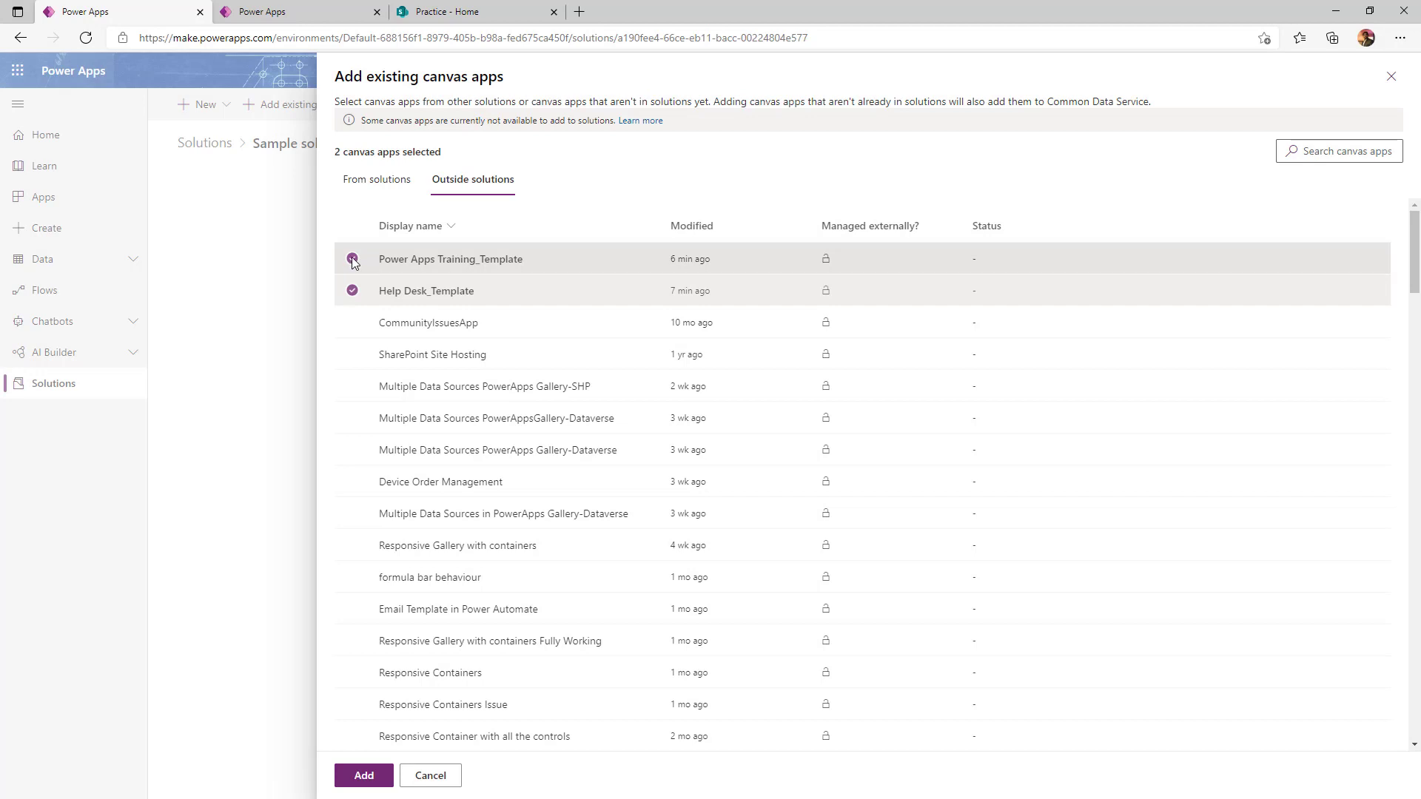
click(362, 776)
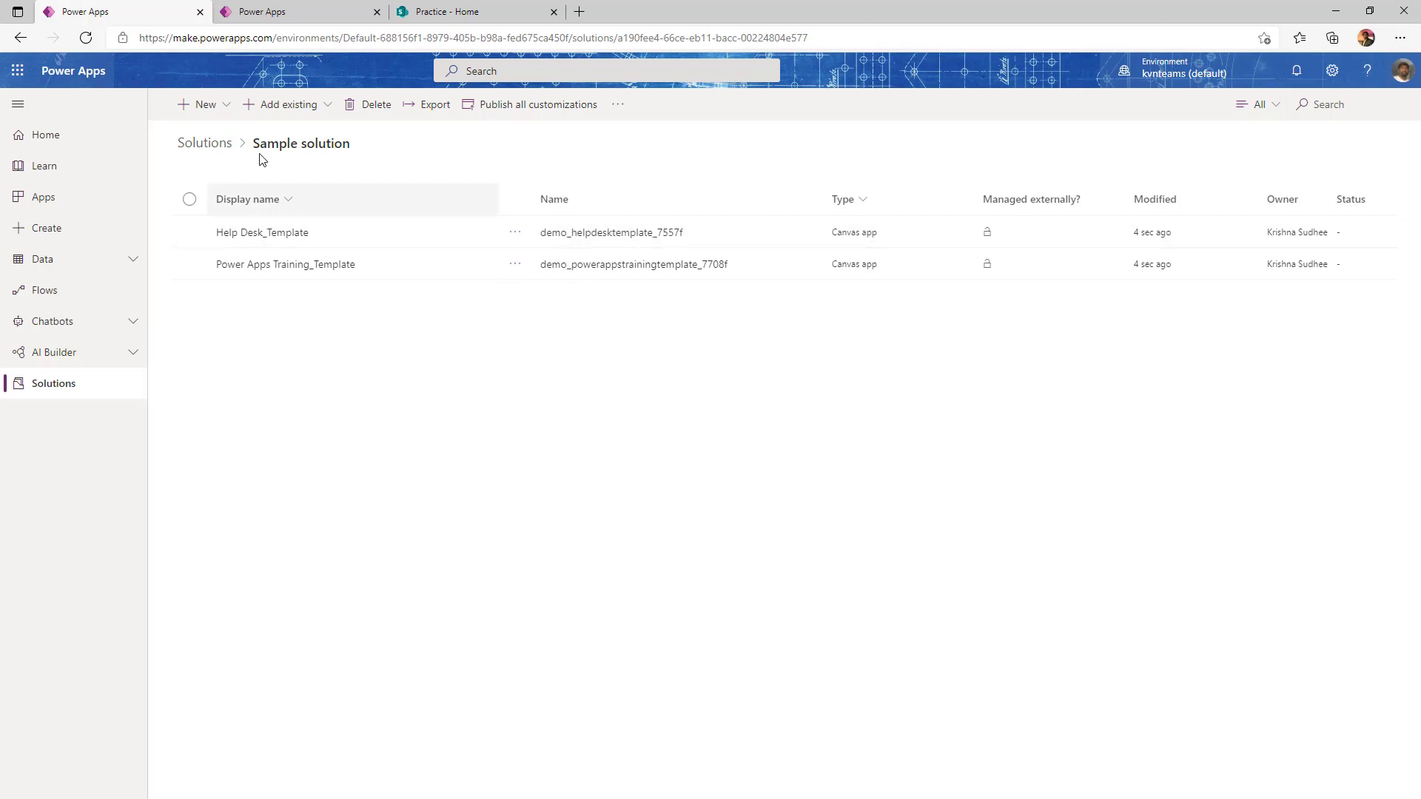
View the components and their name prefixes in Release Management Solution, and return to the Sample solution.
click(205, 145)
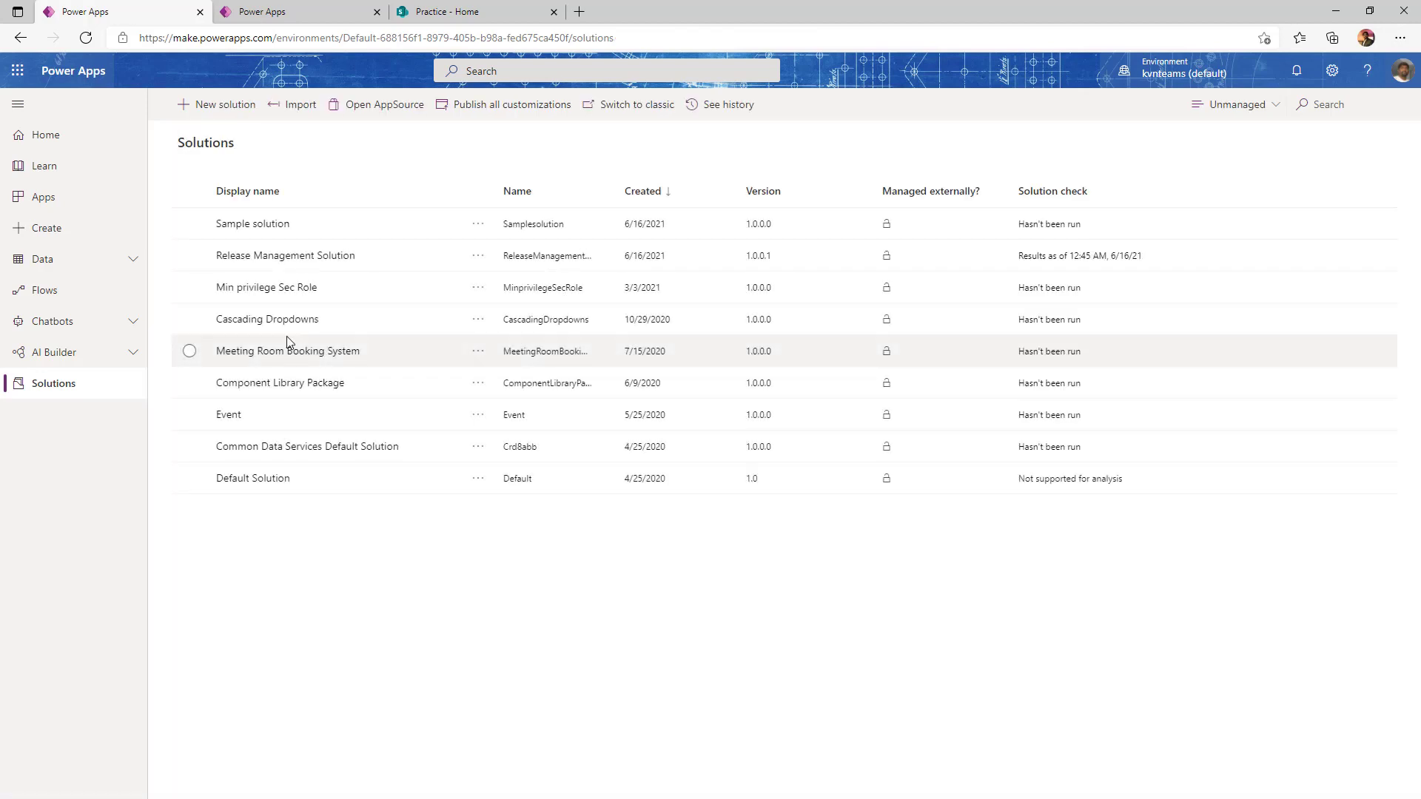
click(285, 259)
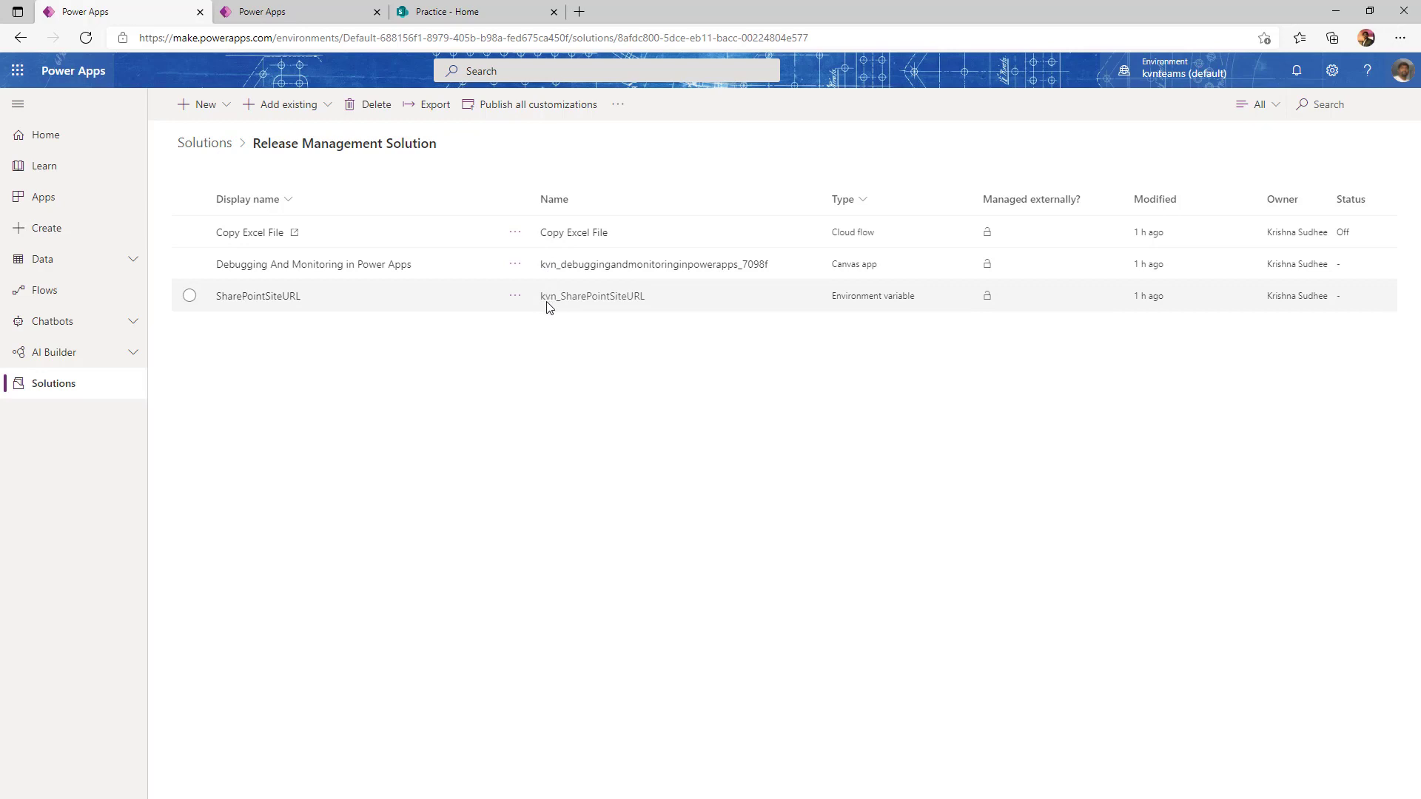
click(176, 147)
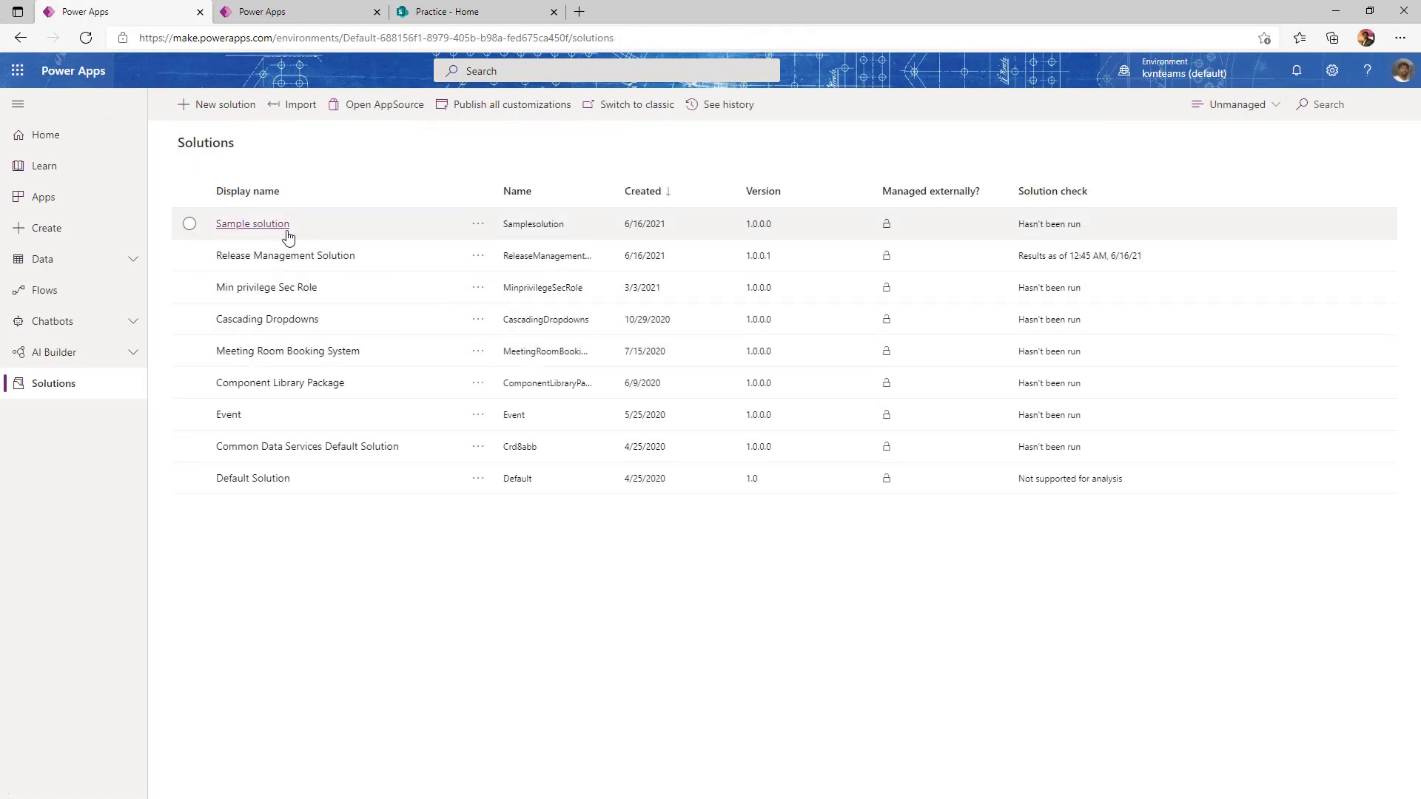
click(288, 236)
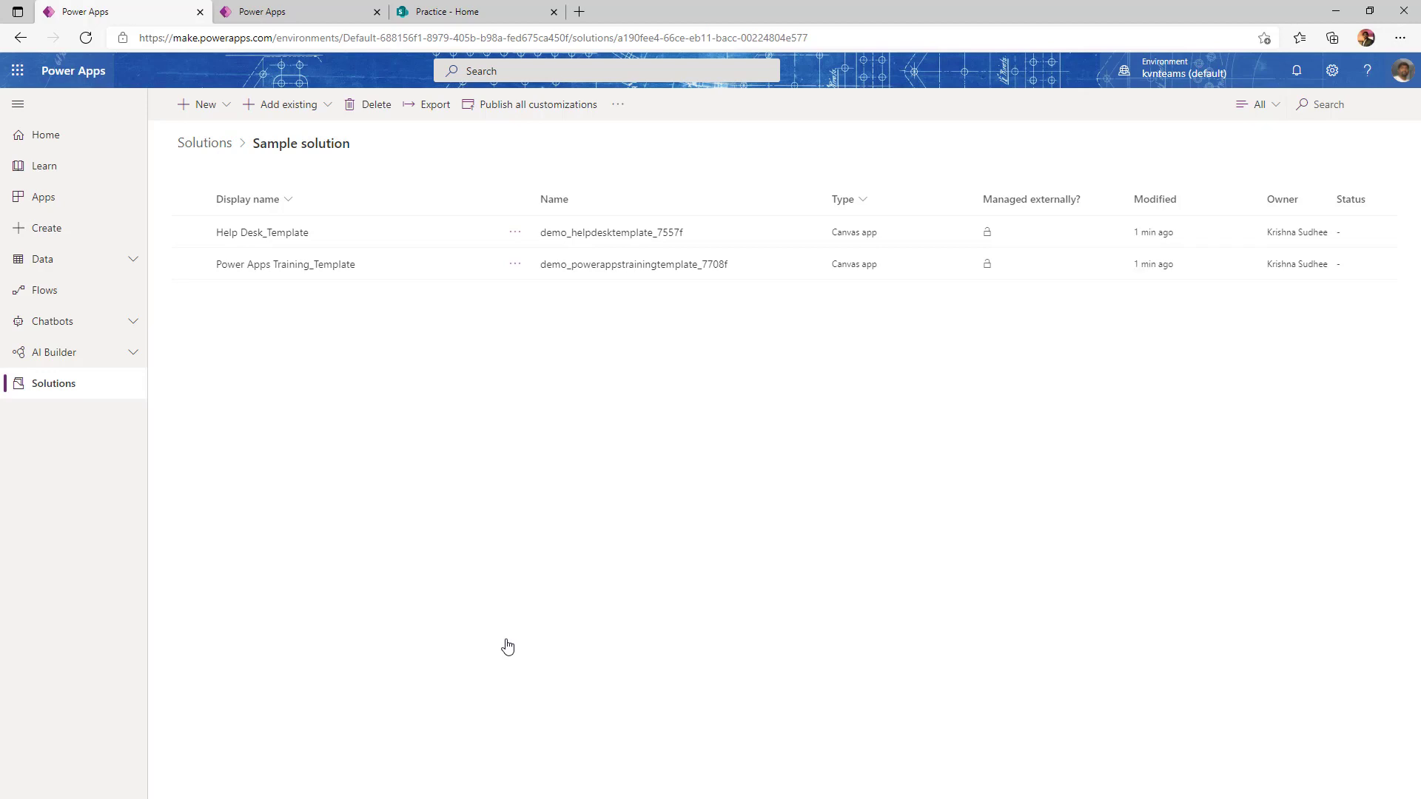
Create a Help Desk Details table in the Sample solution and look through its columns.
click(216, 108)
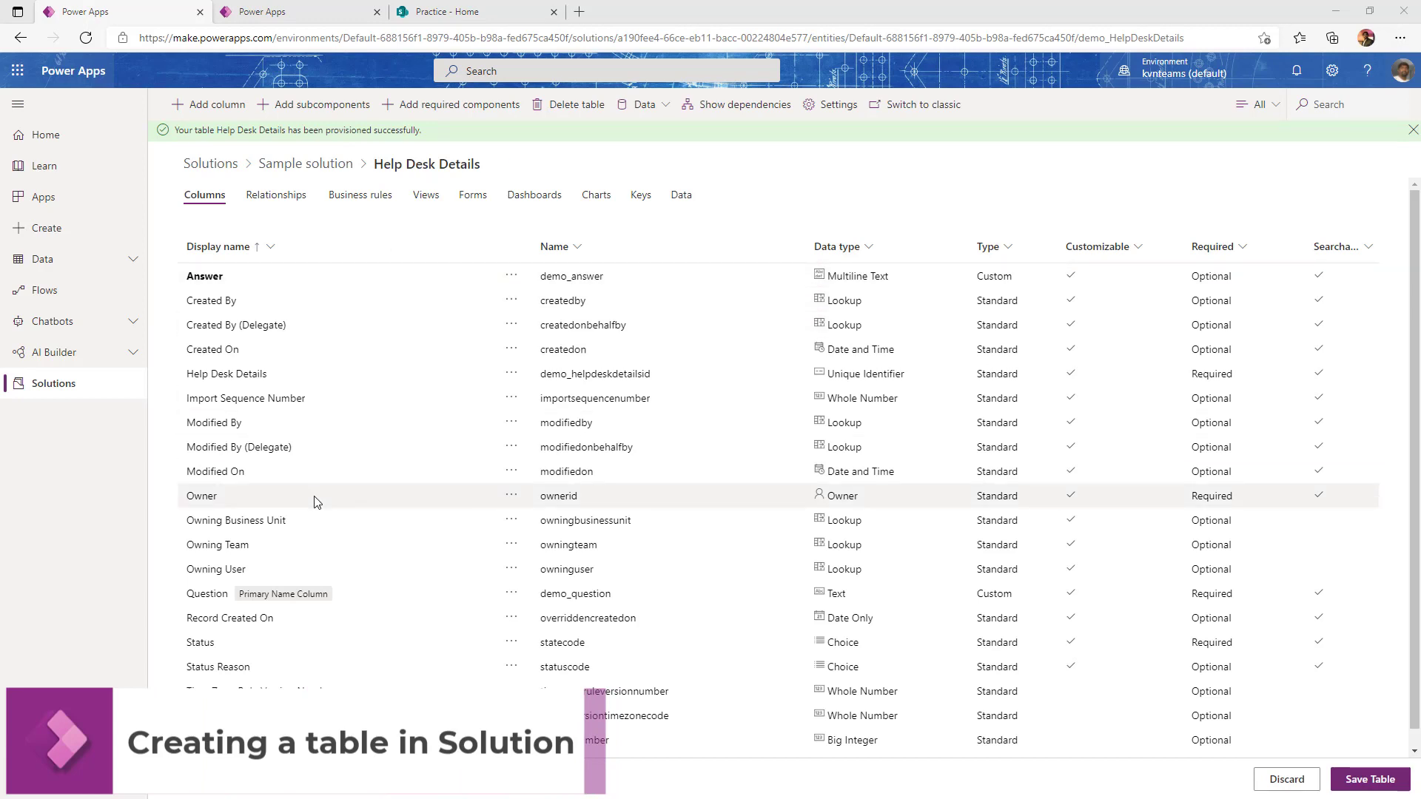
scroll(316, 503, down, 1)
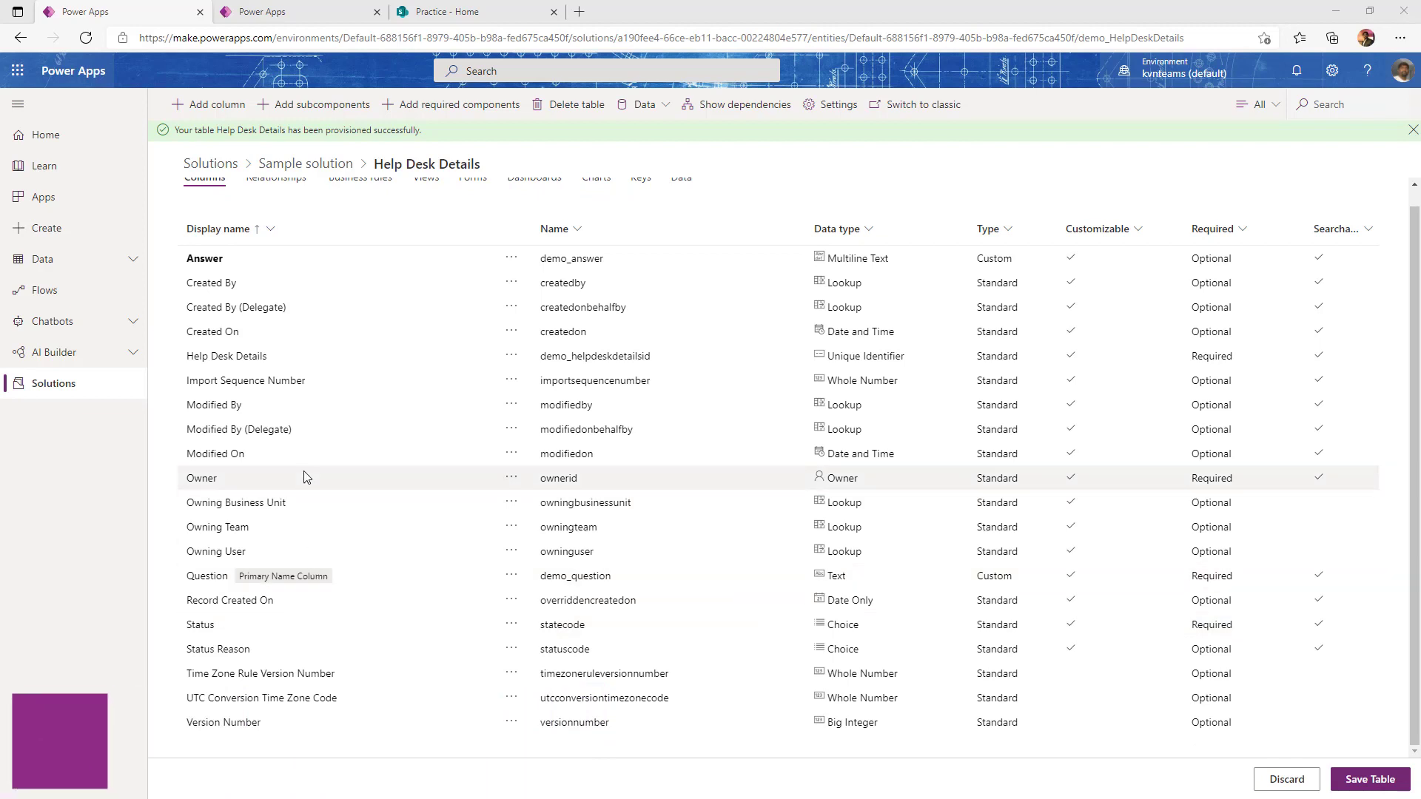
scroll(303, 473, up, 1)
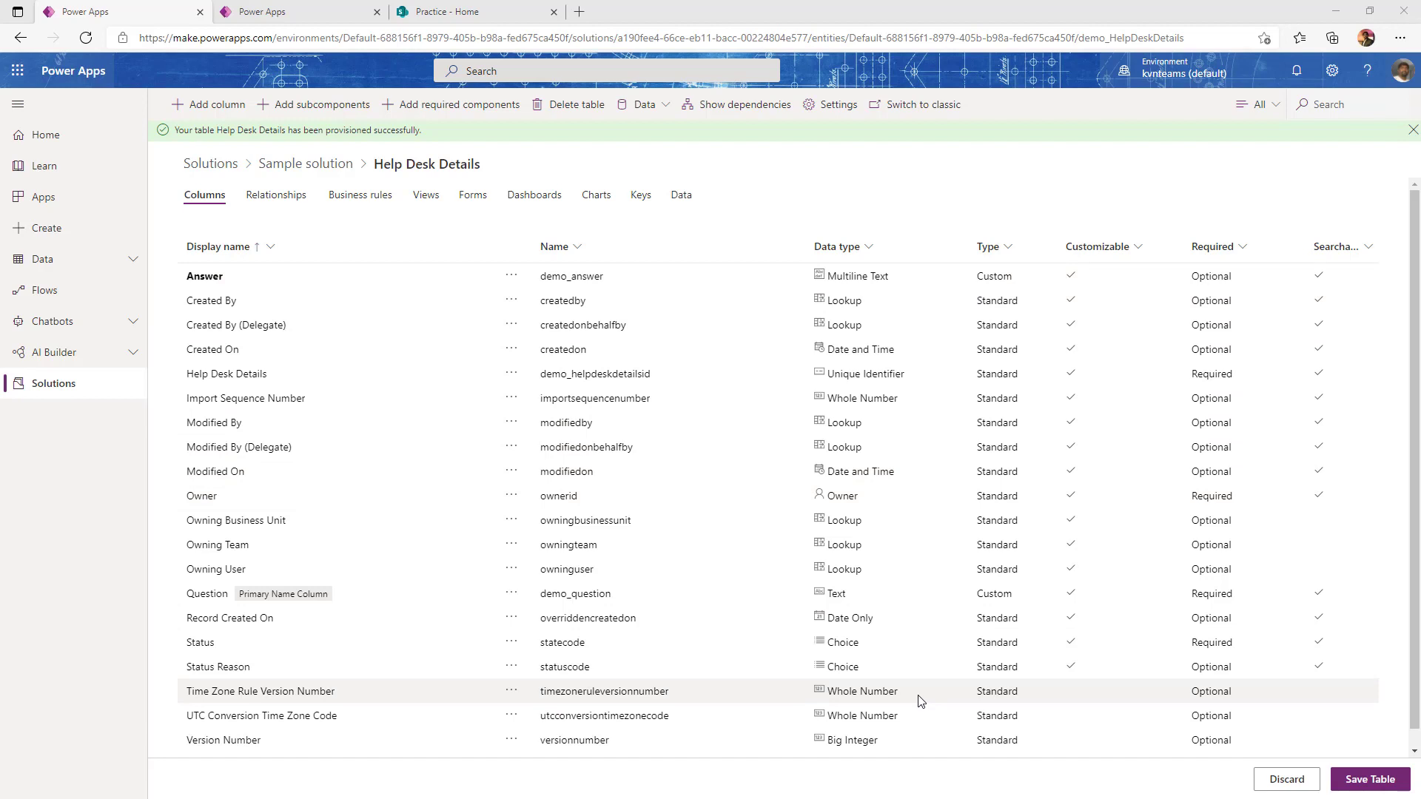
Filter the Help Desk Details columns to Custom and check the publisher prefix in their names.
click(1269, 106)
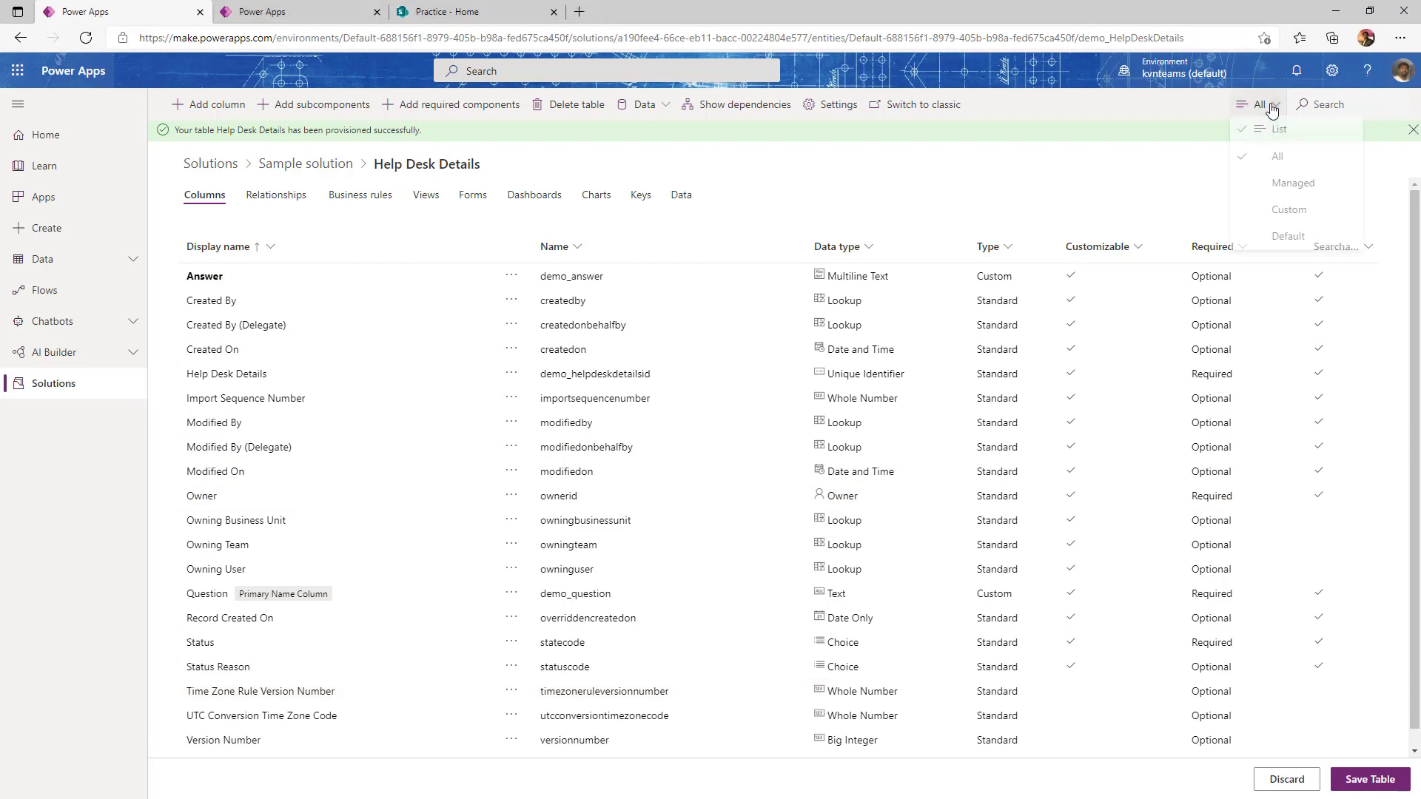
click(1287, 216)
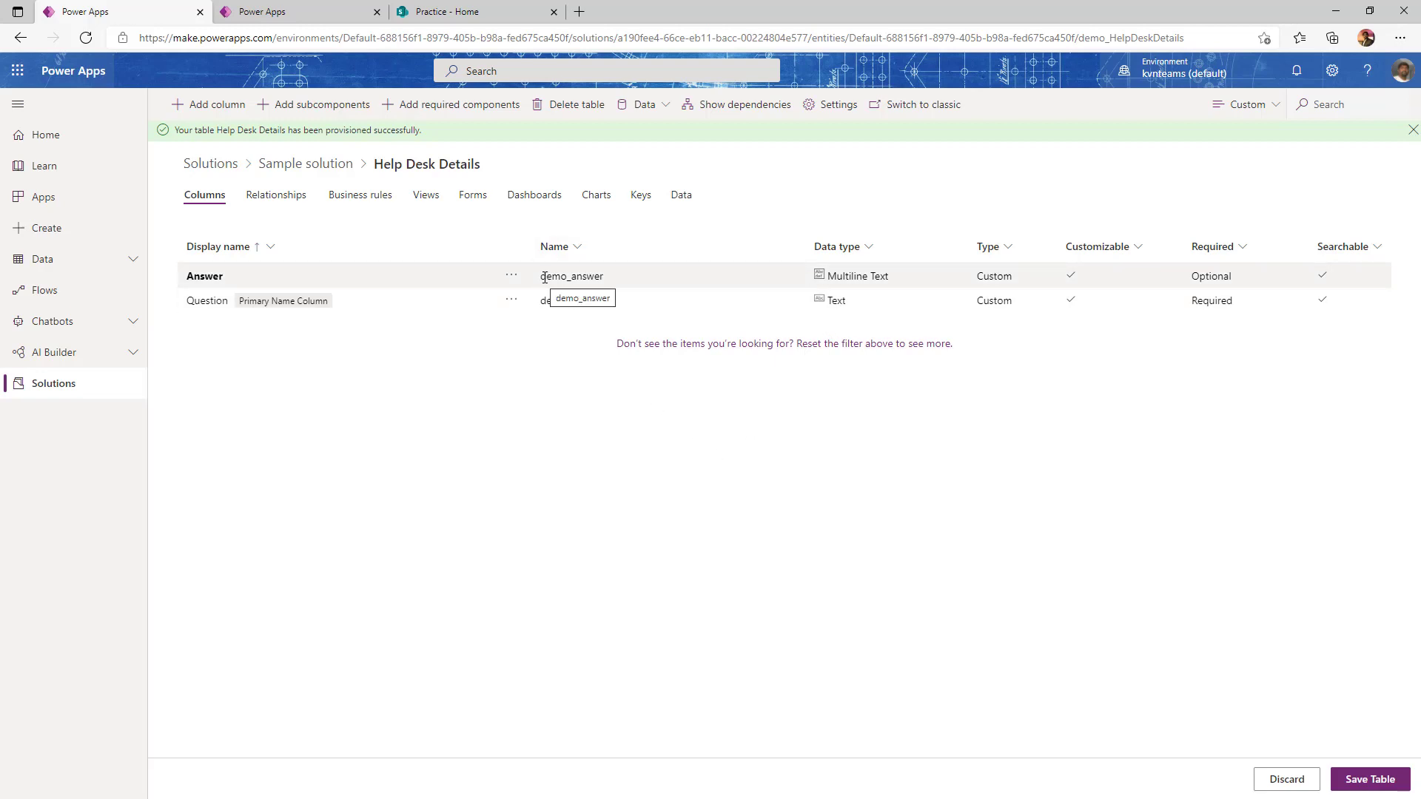
drag(542, 276, 572, 276)
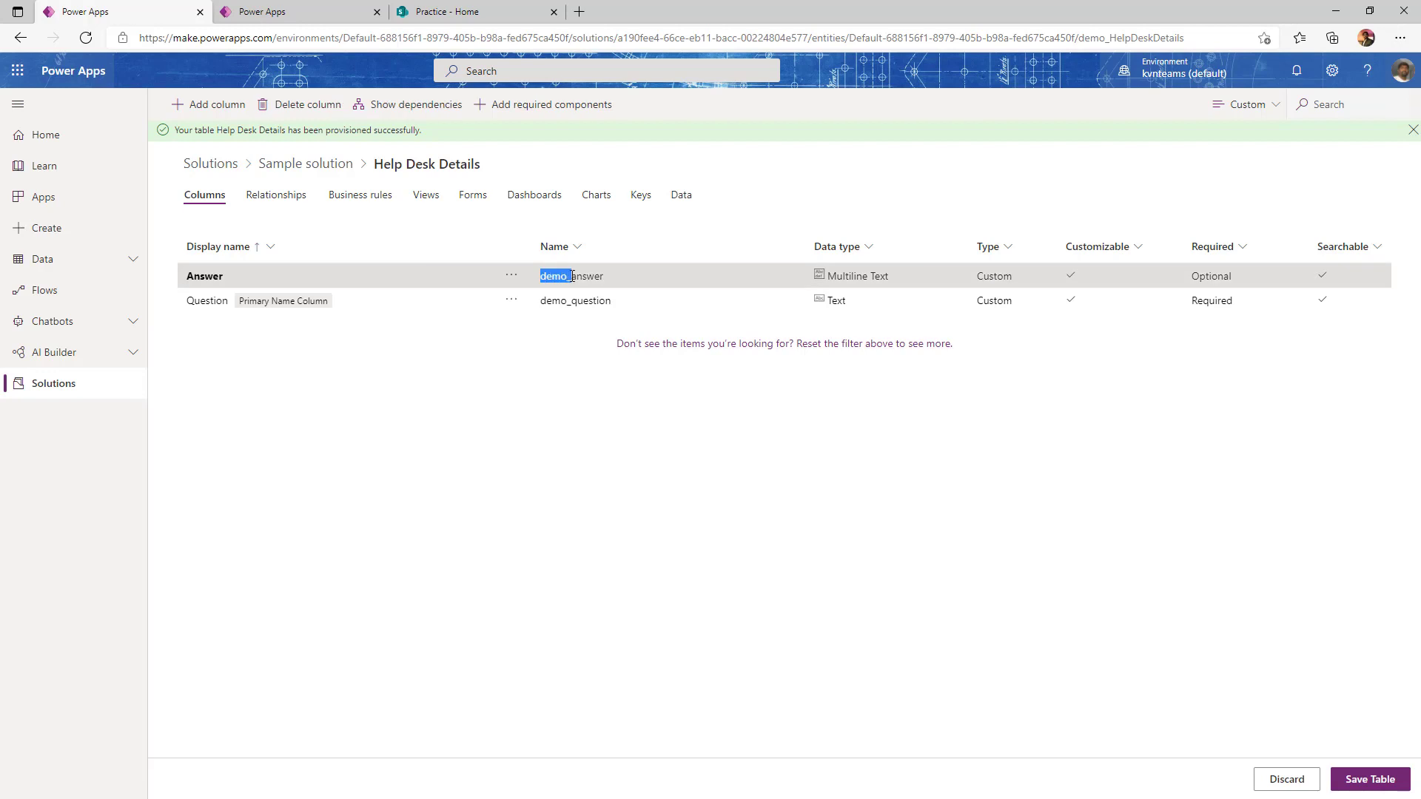
click(582, 400)
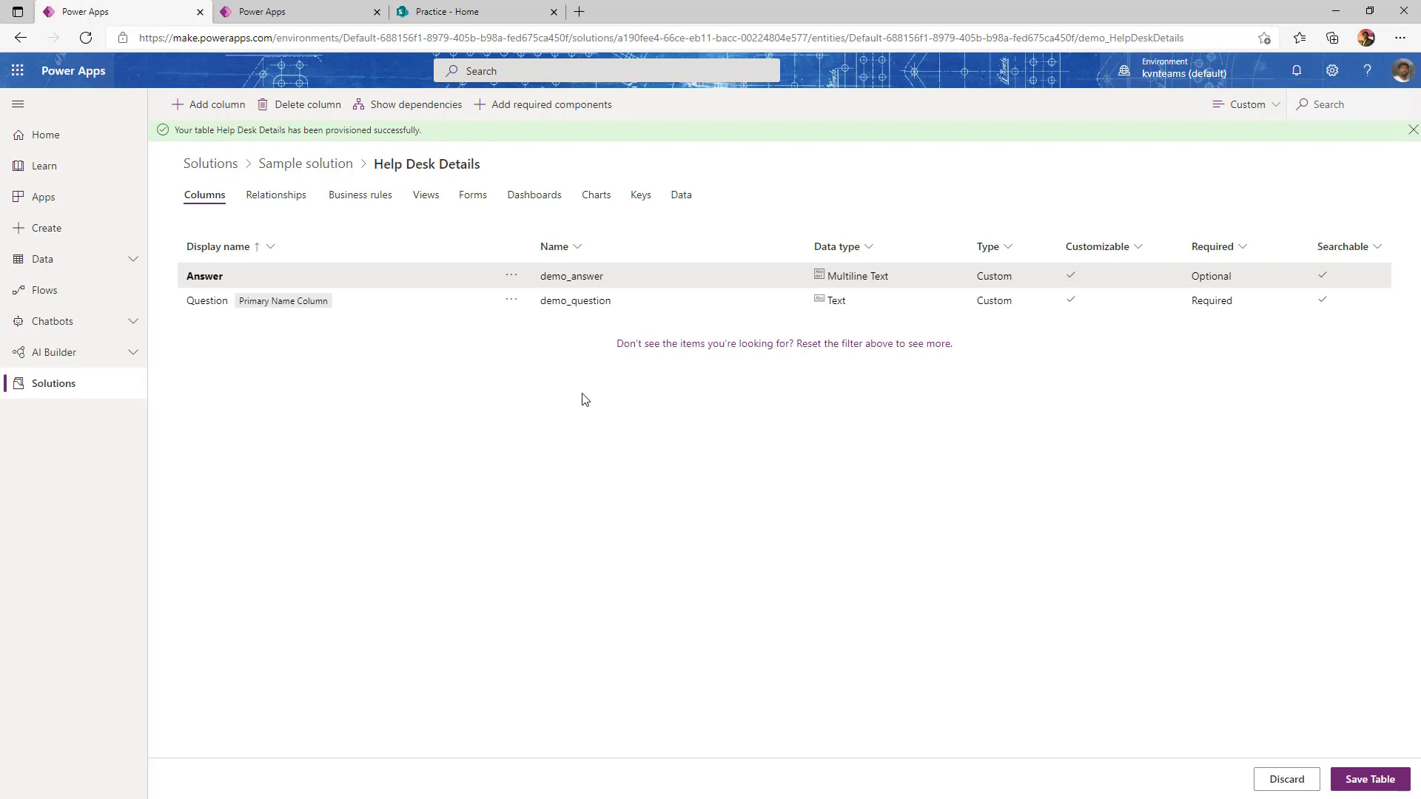
Add a Question Priority column with the Choices data type to Help Desk Details and start a new choice for it.
click(217, 108)
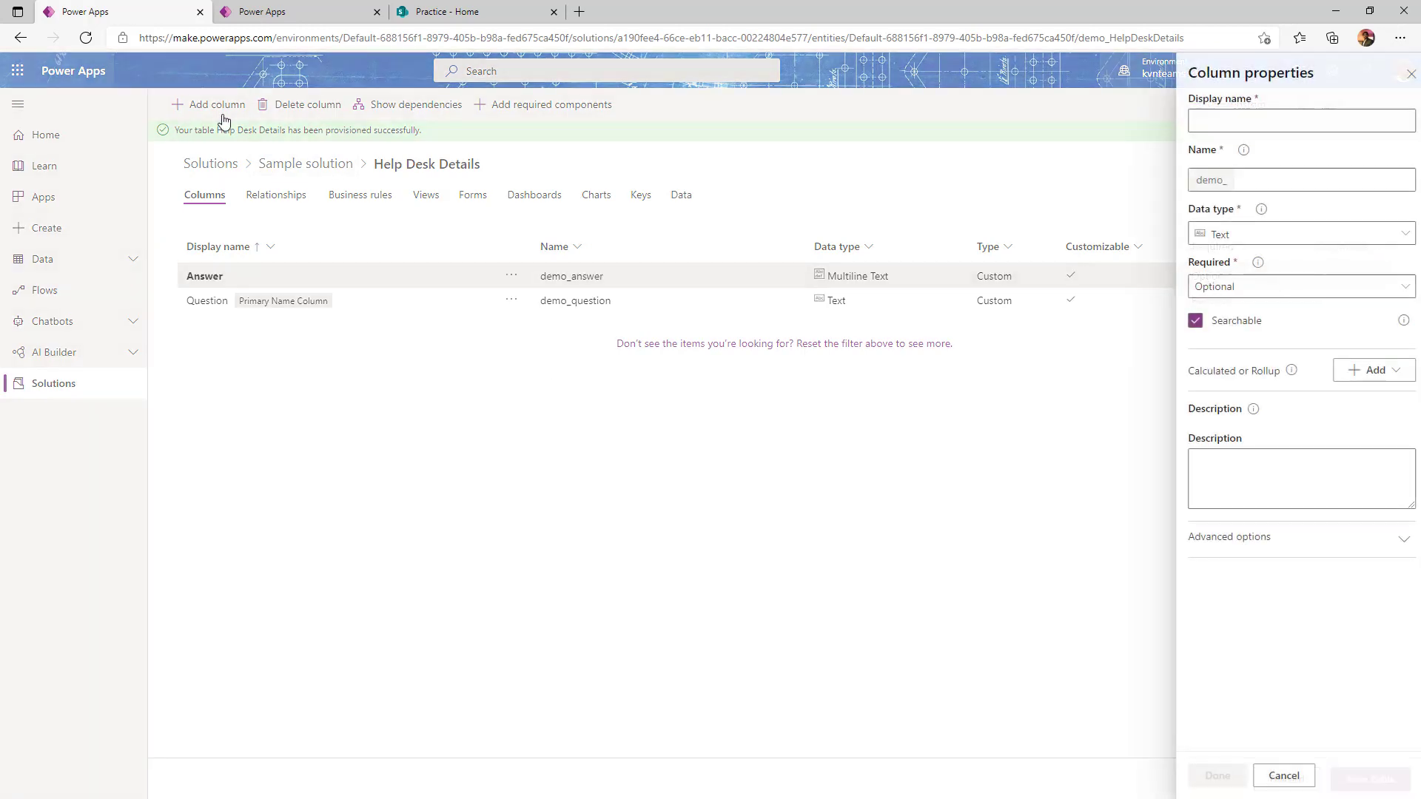
click(1253, 125)
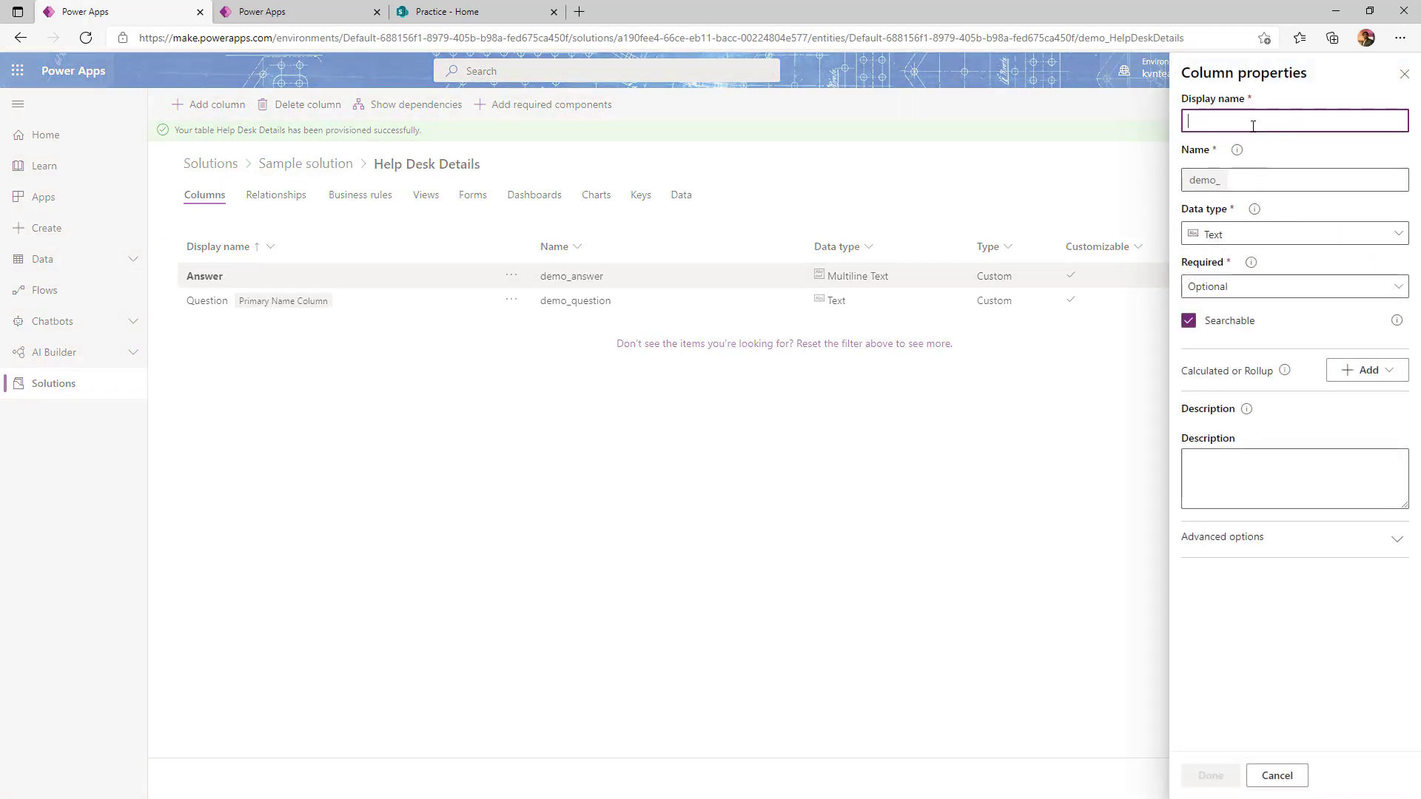
text(Question Priority)
click(1250, 234)
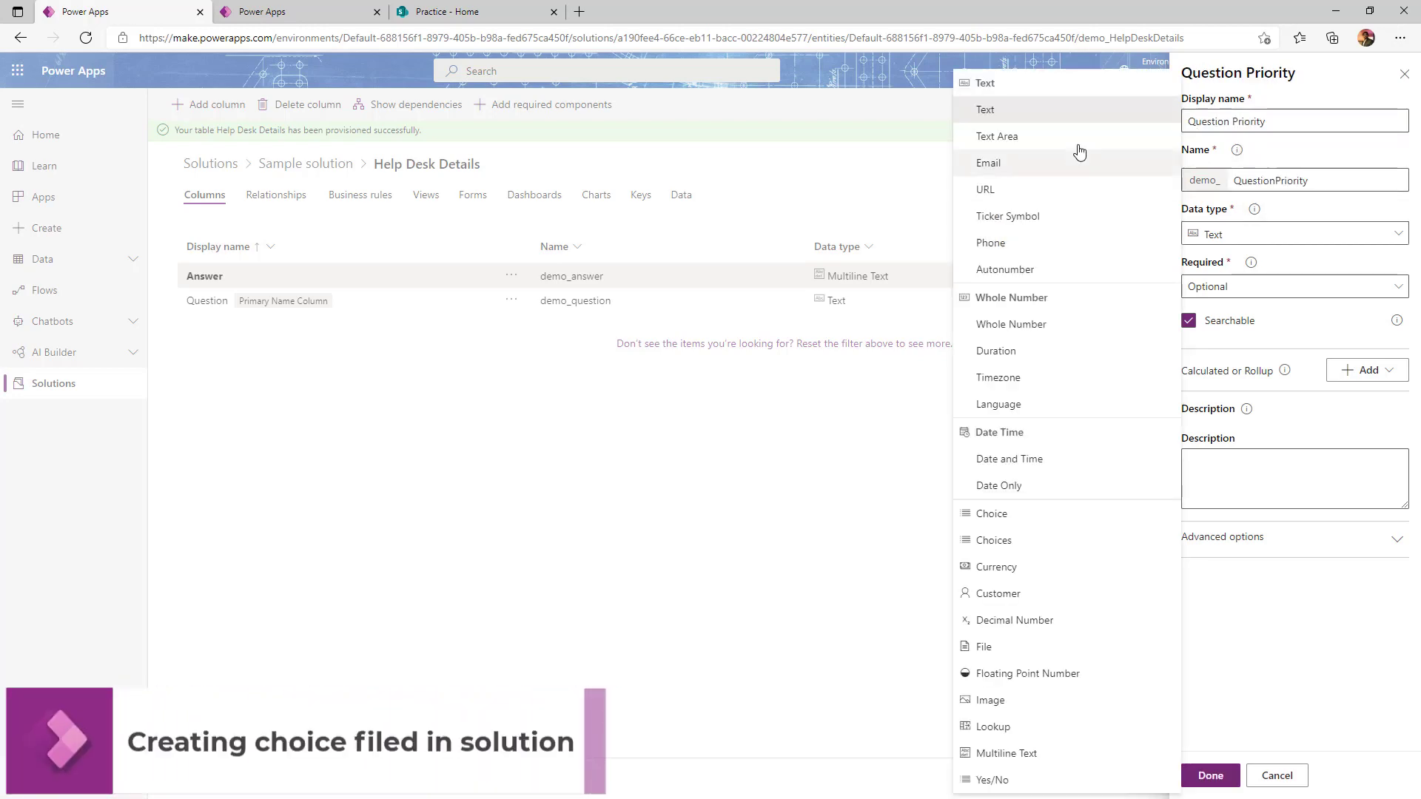
click(1025, 541)
click(1228, 293)
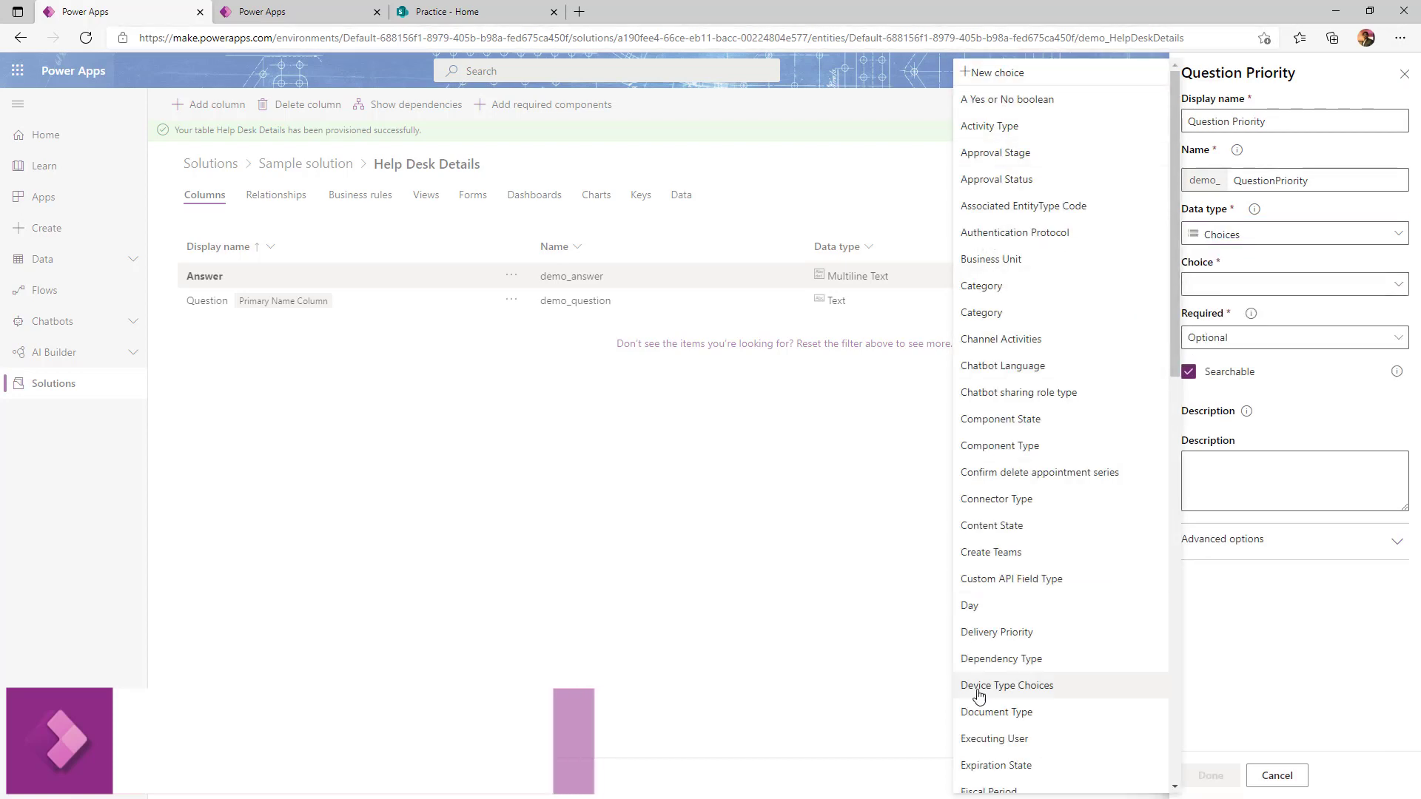
scroll(1005, 569, down, 9)
scroll(1003, 610, up, 10)
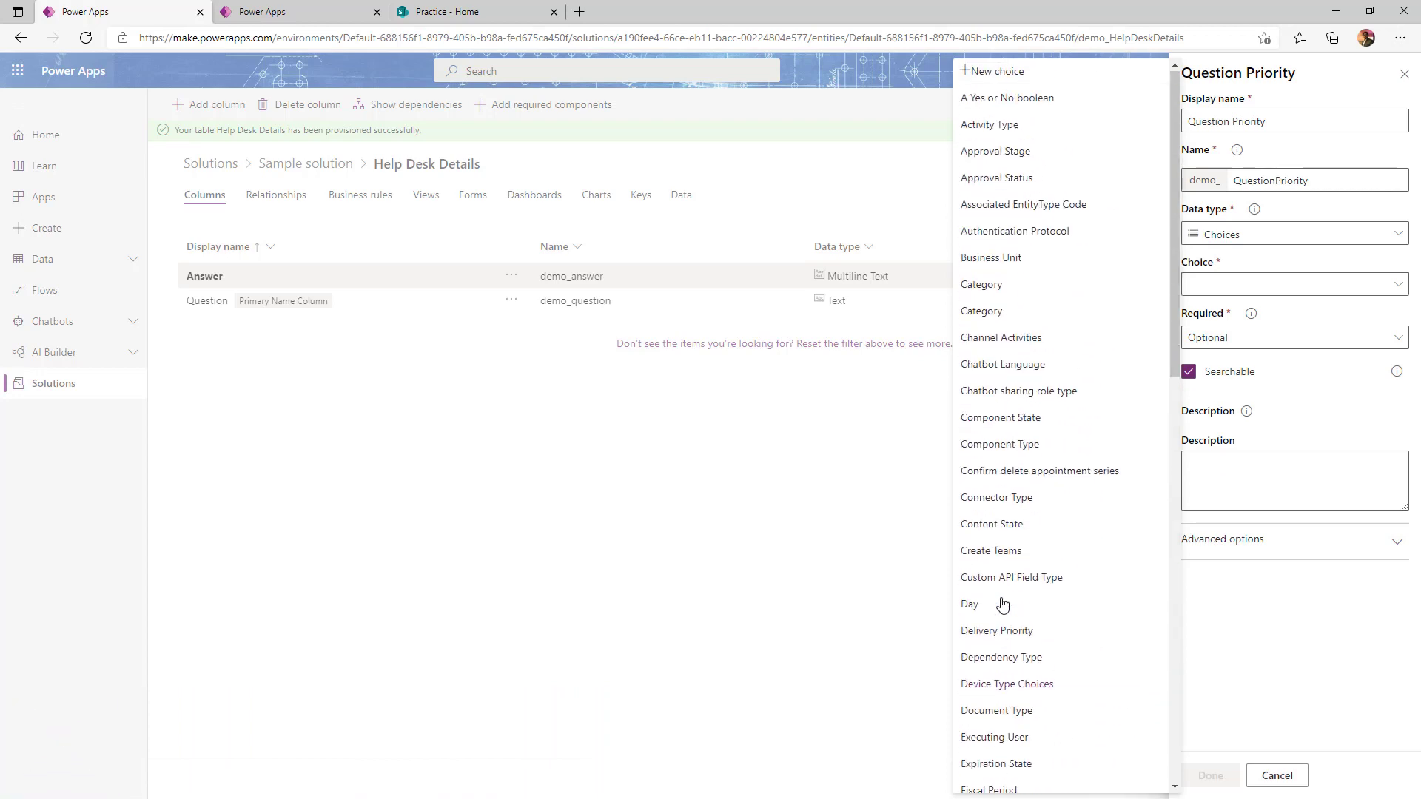
click(999, 73)
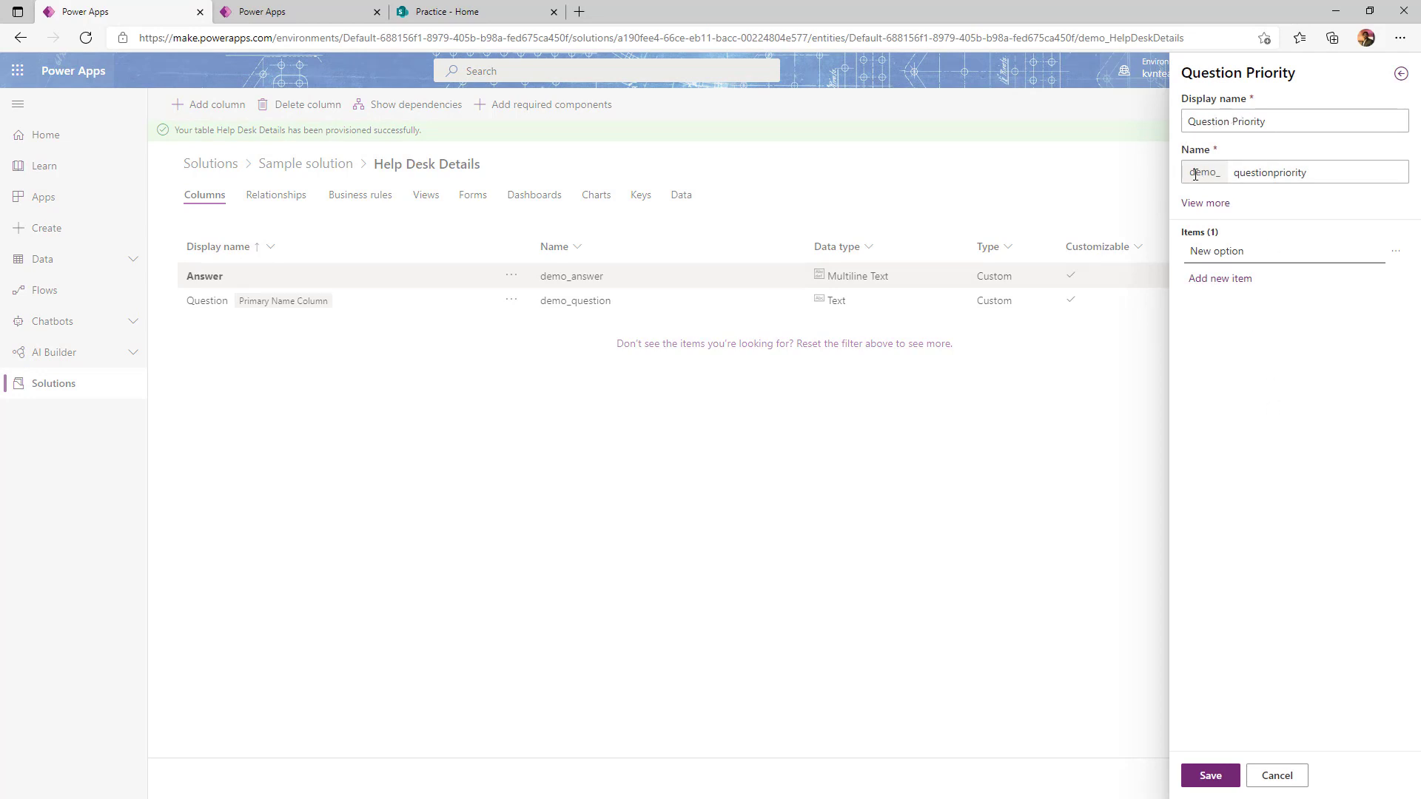
Set the new choice's display name to Question Priority Choices and its name to questionprioritychoices after the demo_ prefix.
drag(1188, 172, 1223, 172)
triple_click(1344, 116)
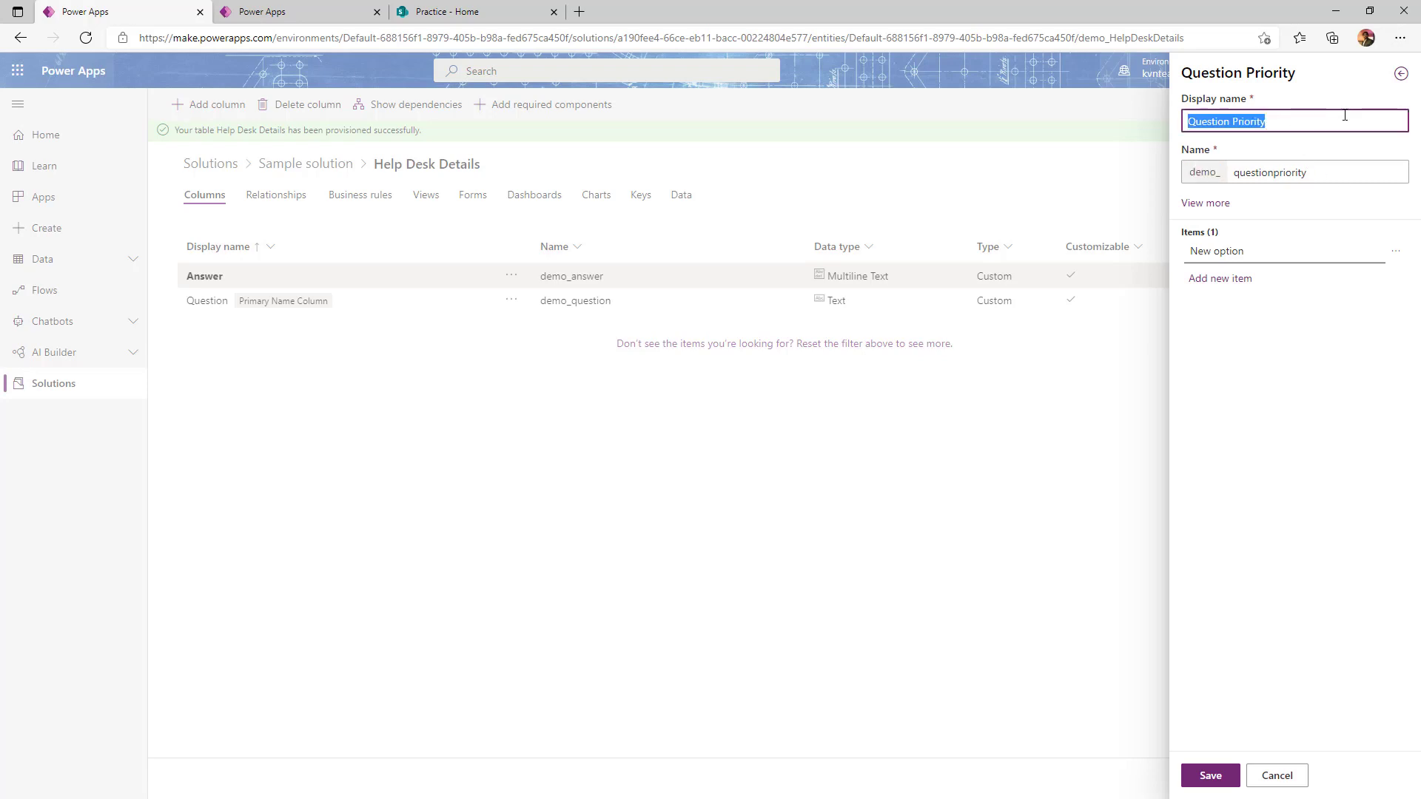
click(1344, 115)
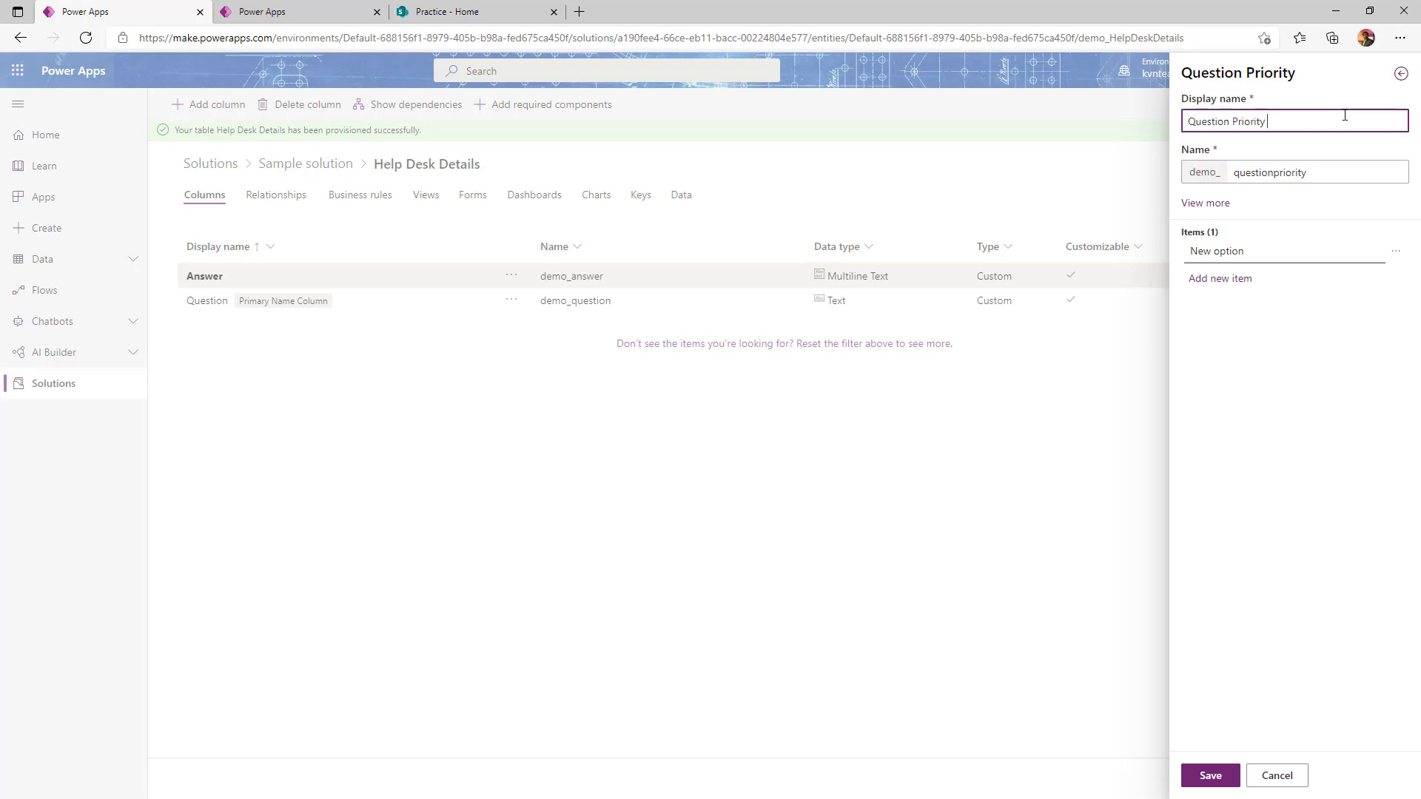
text(Choices)
click(1326, 176)
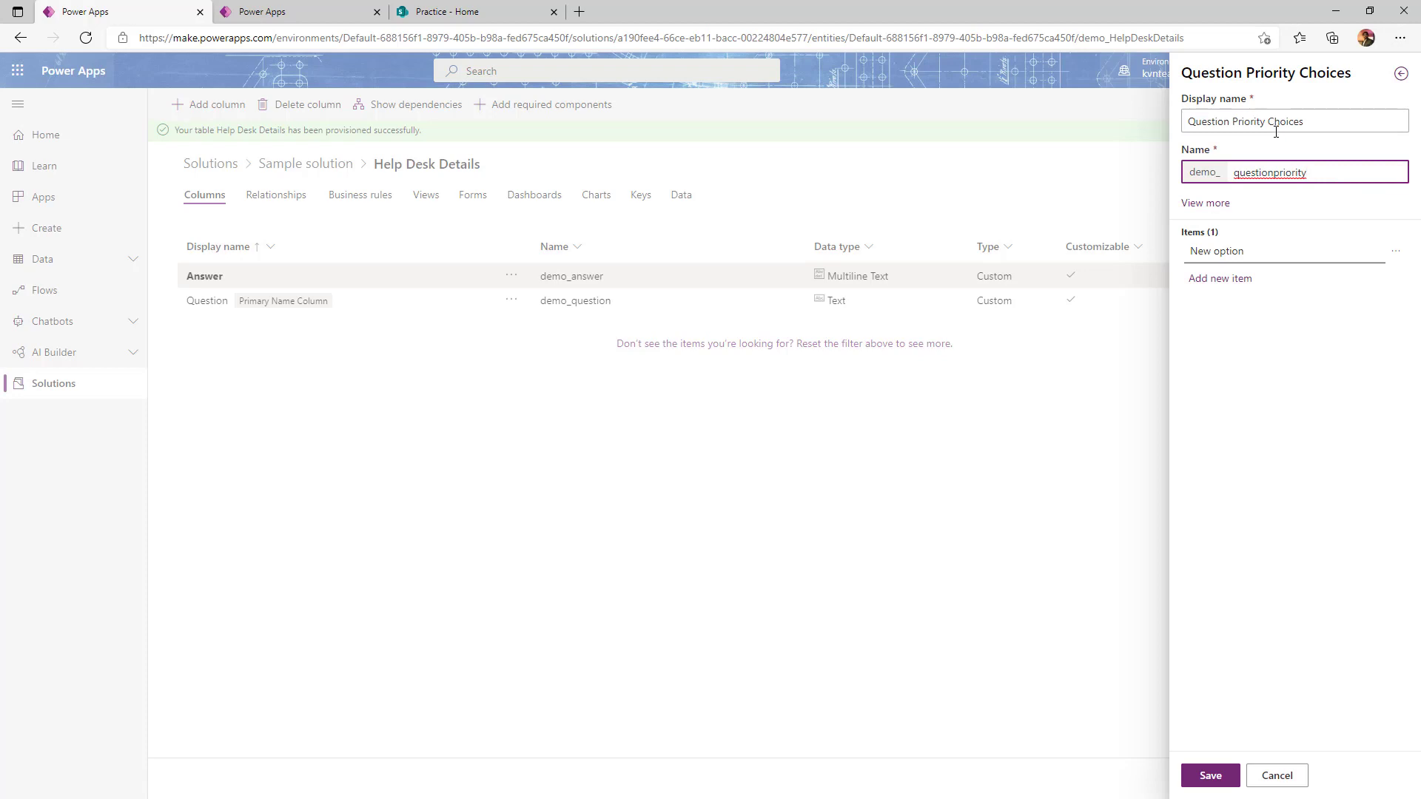
text(choiced)
key(BackSpace)
text(s)
Define the choice items High, Medium and Low, and save the choice.
click(1282, 255)
key(ctrl+a)
key(BackSpace)
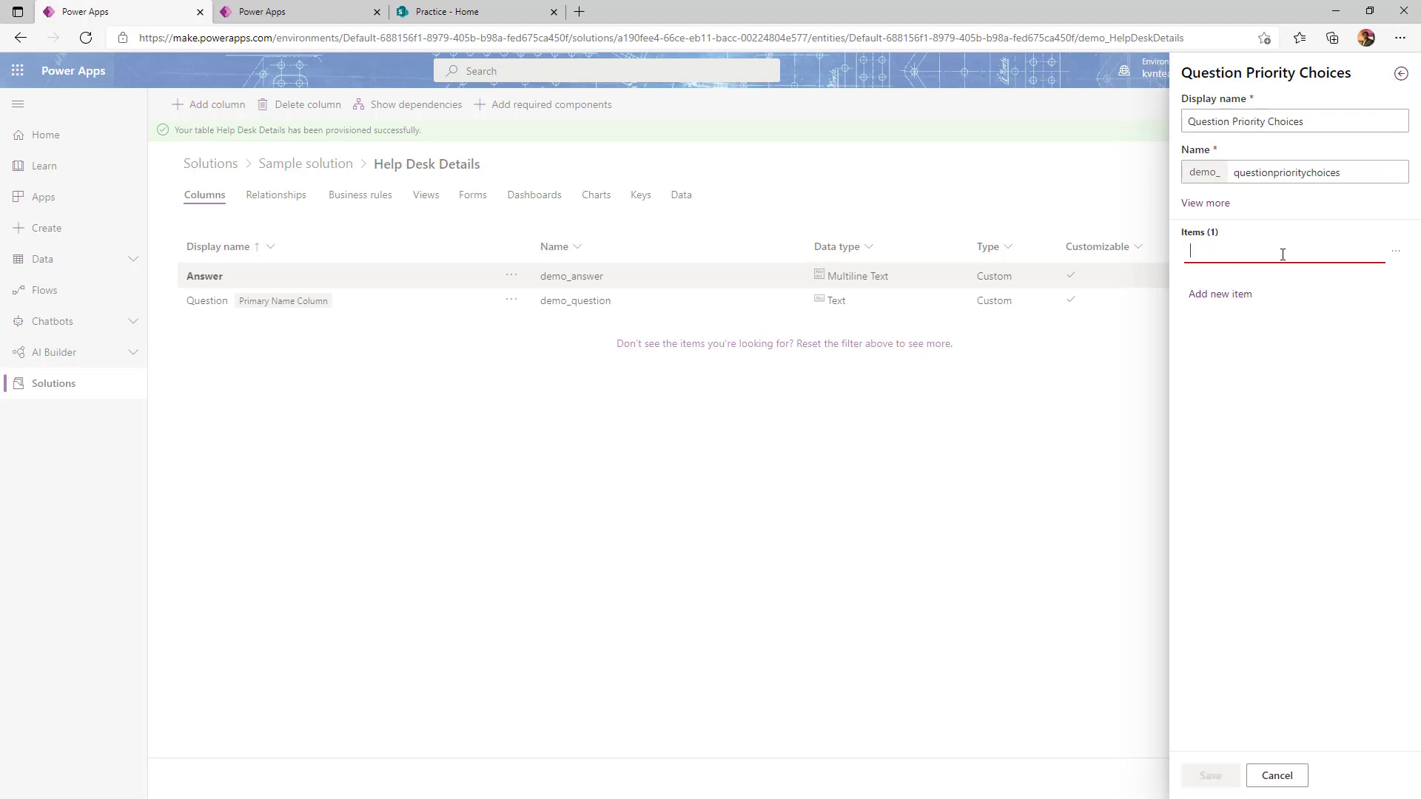
text(High)
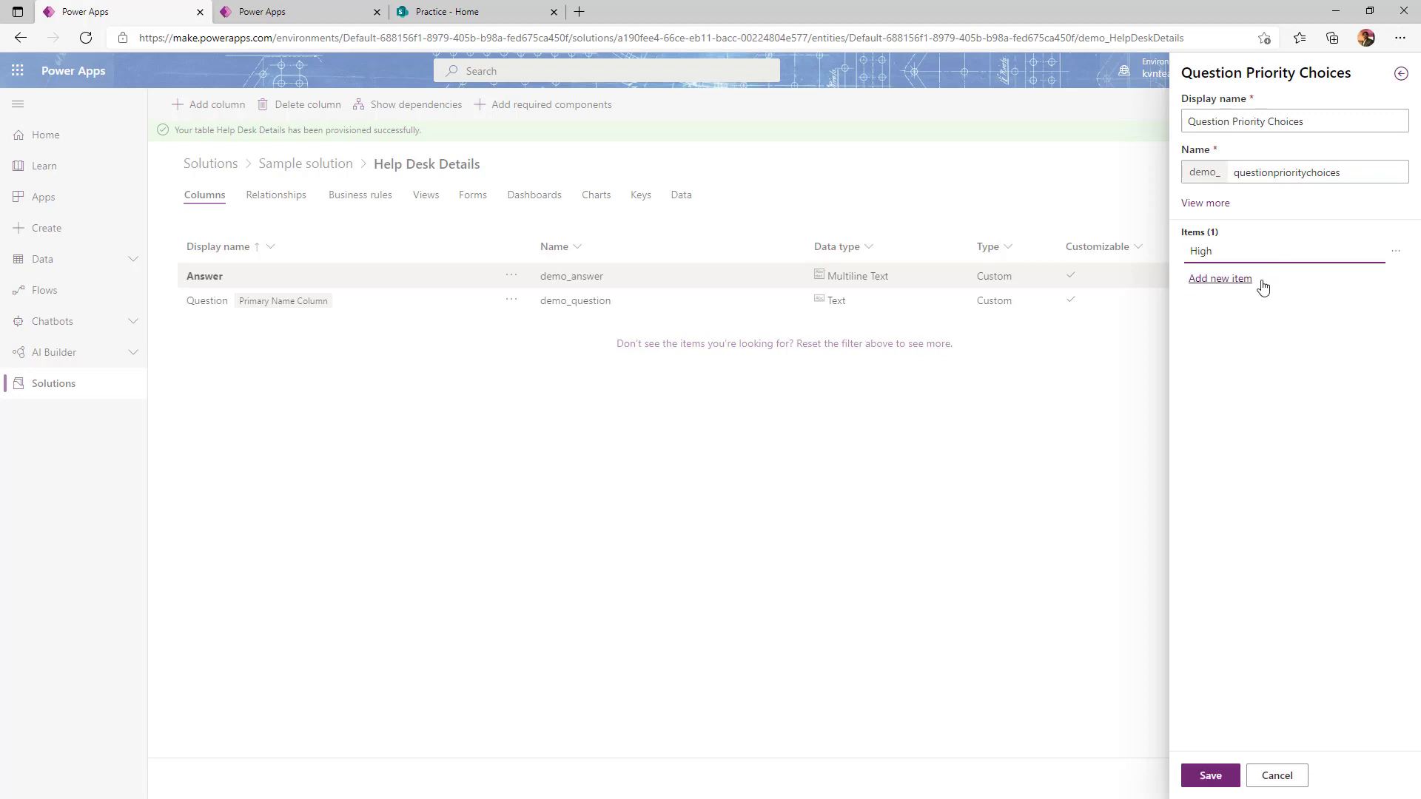
click(1262, 279)
click(1262, 280)
key(ctrl+a)
key(BackSpace)
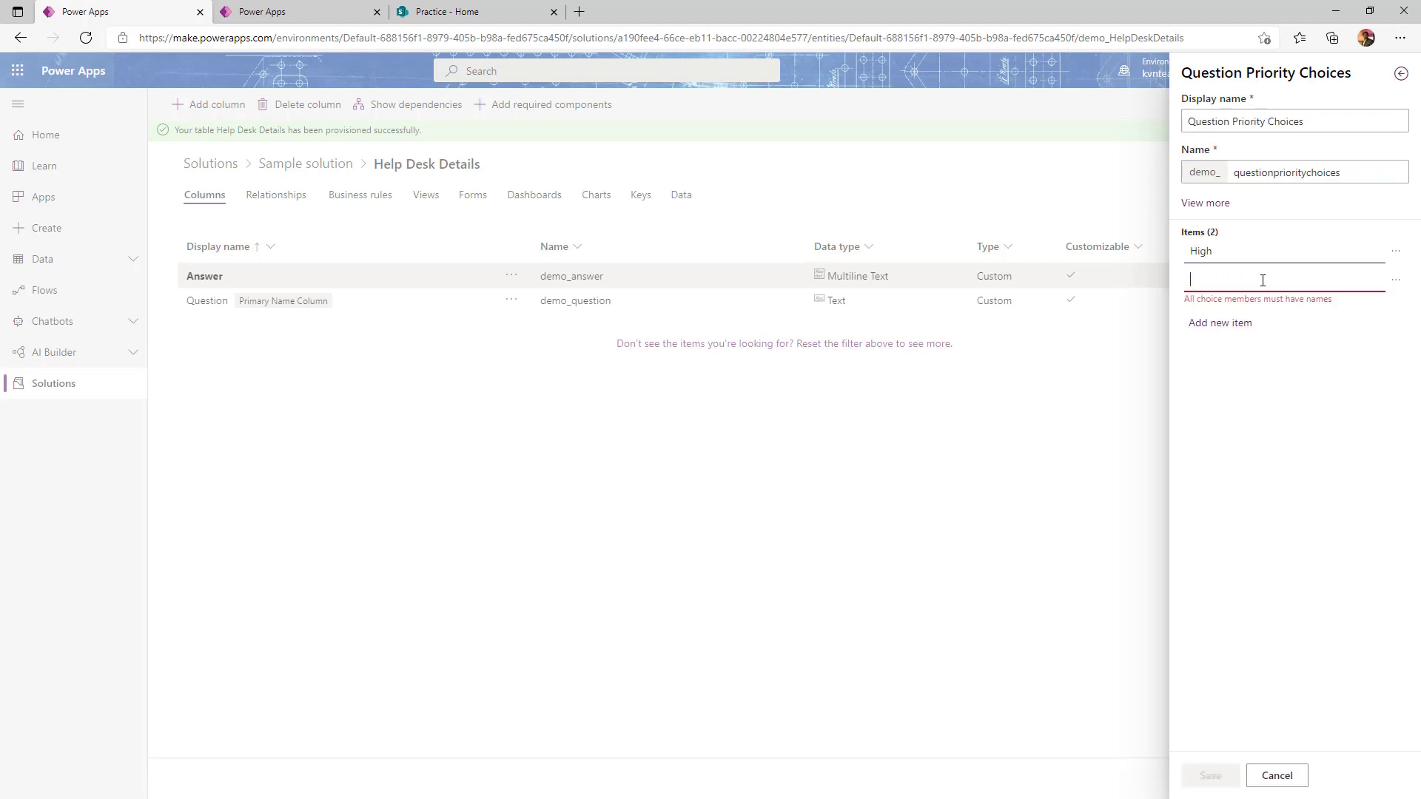
text(Medium)
click(1251, 307)
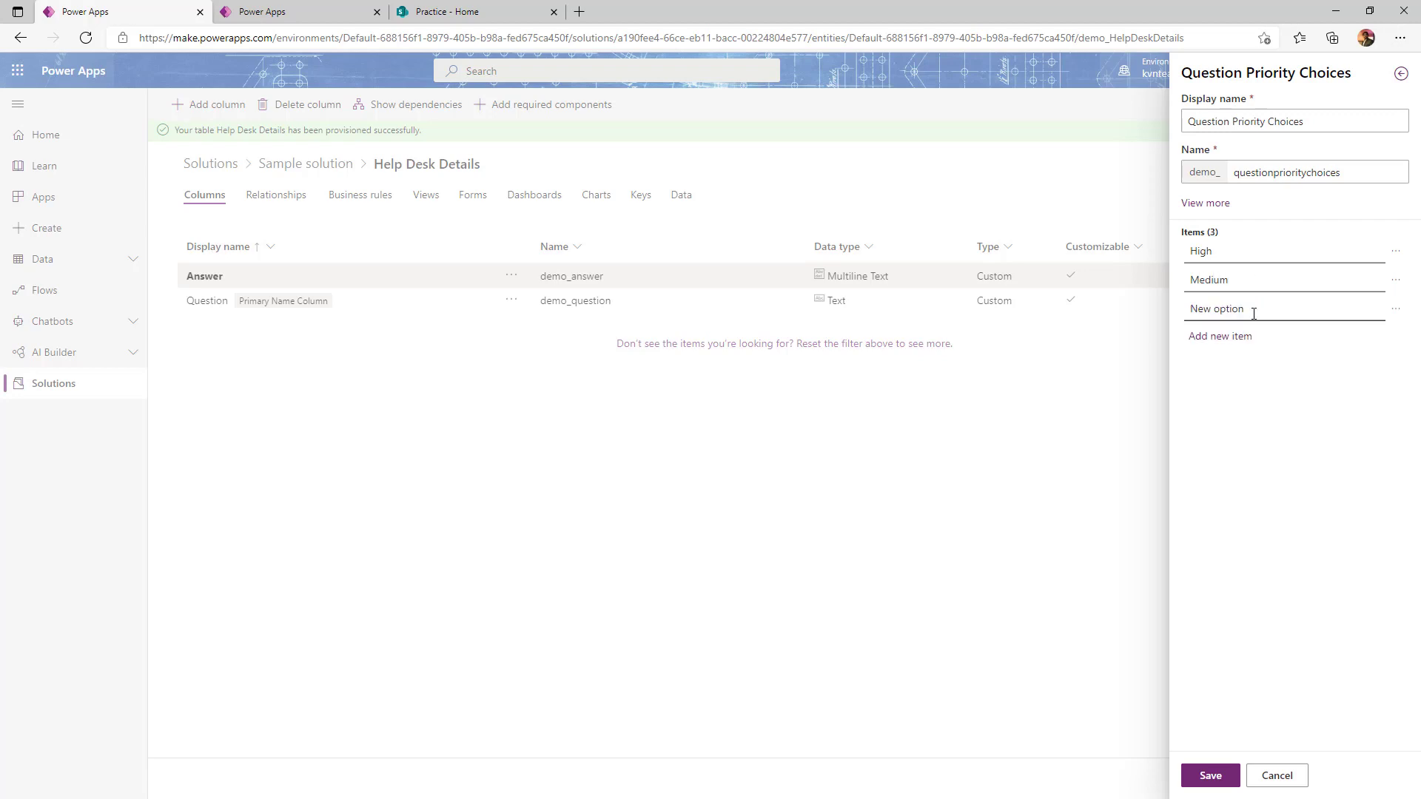
click(1270, 317)
key(ctrl+a)
text(Low)
click(1213, 779)
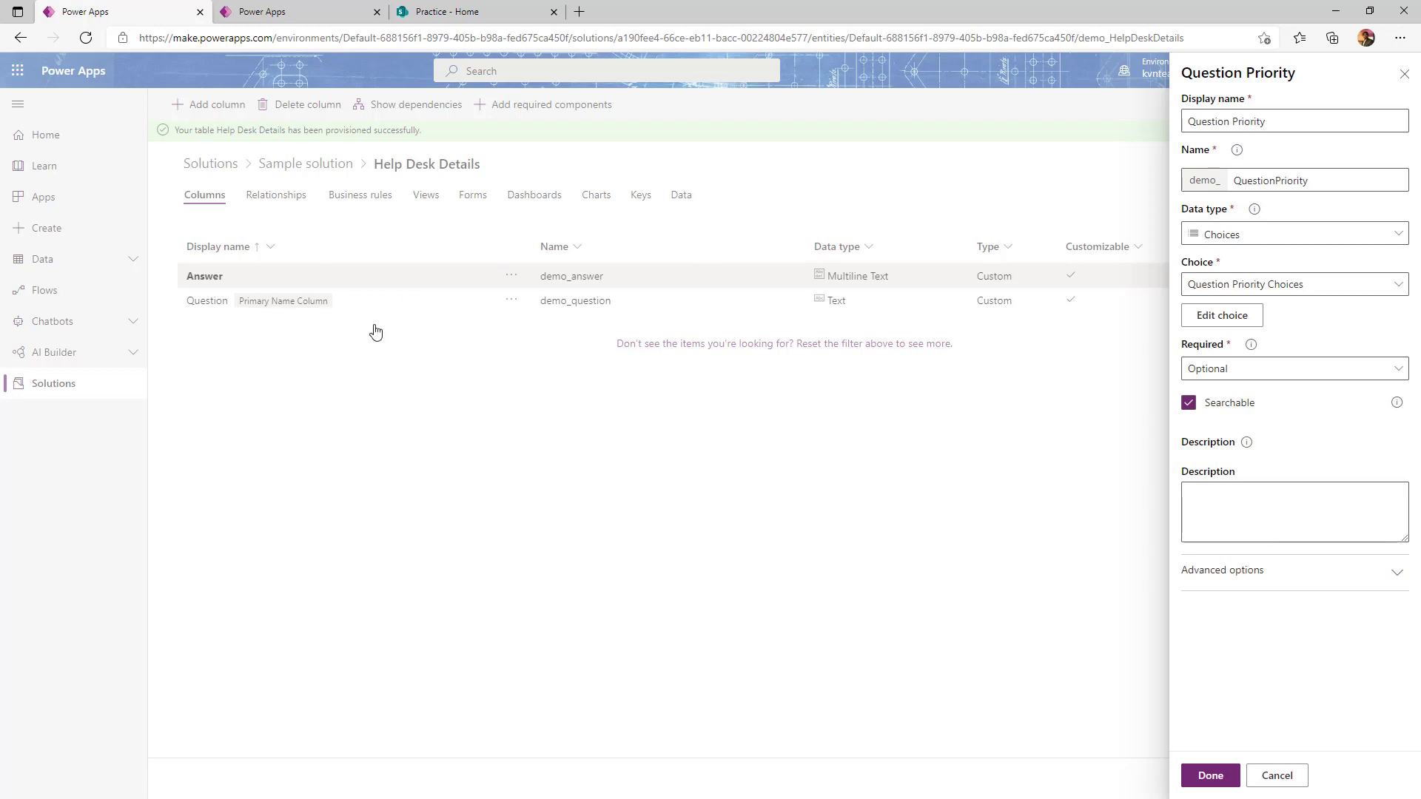
Save the Question Priority column with the Help Desk Details table and return to the Sample solution's components.
click(1210, 775)
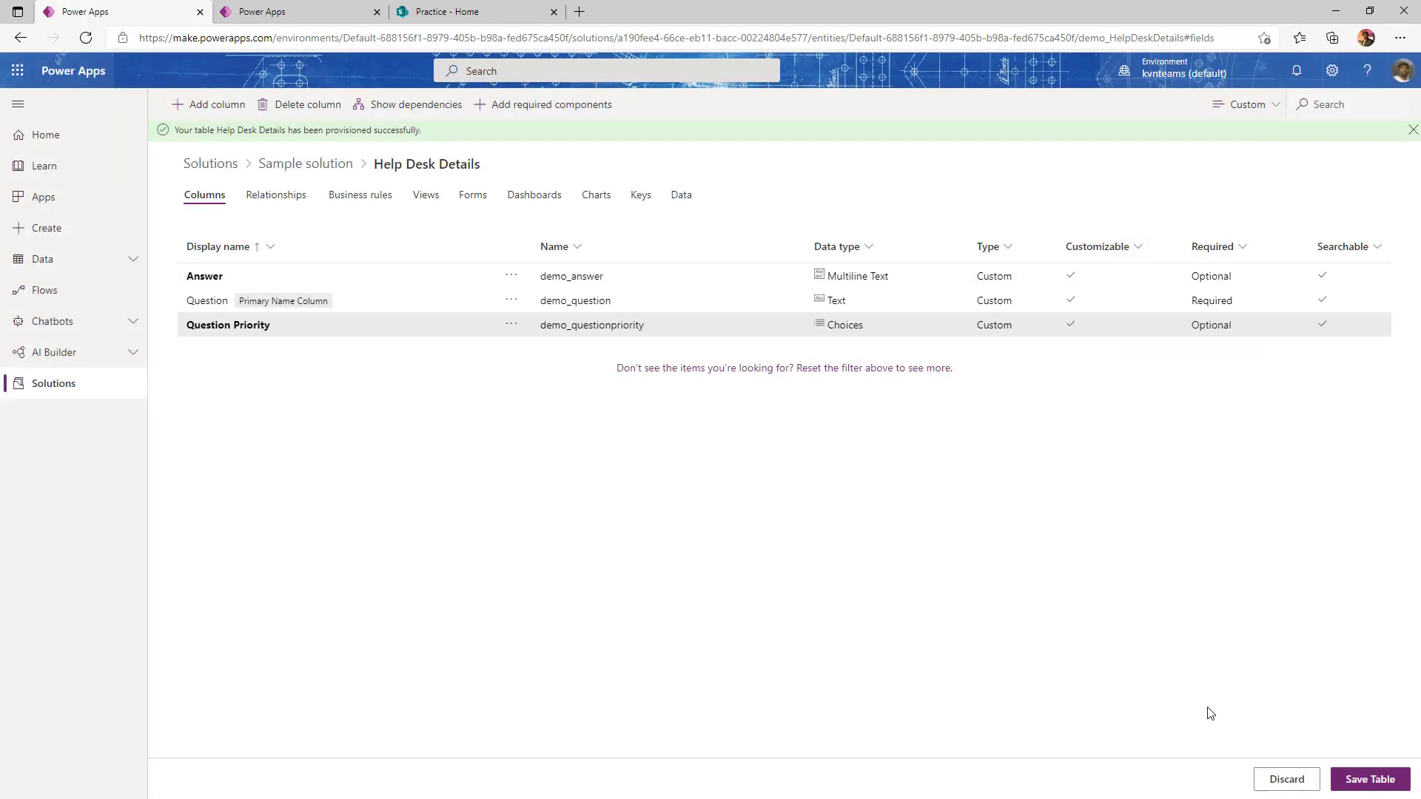
click(1354, 789)
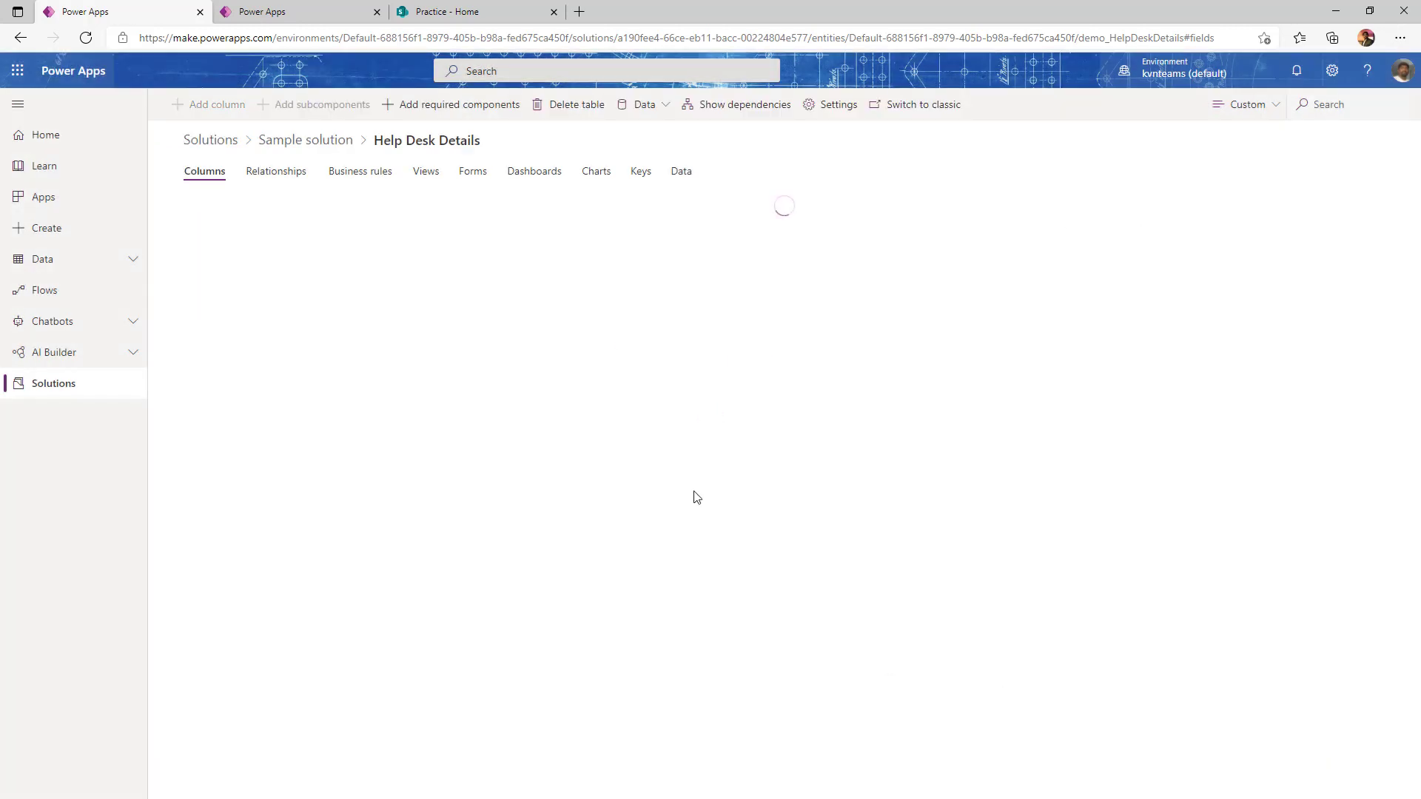
click(305, 139)
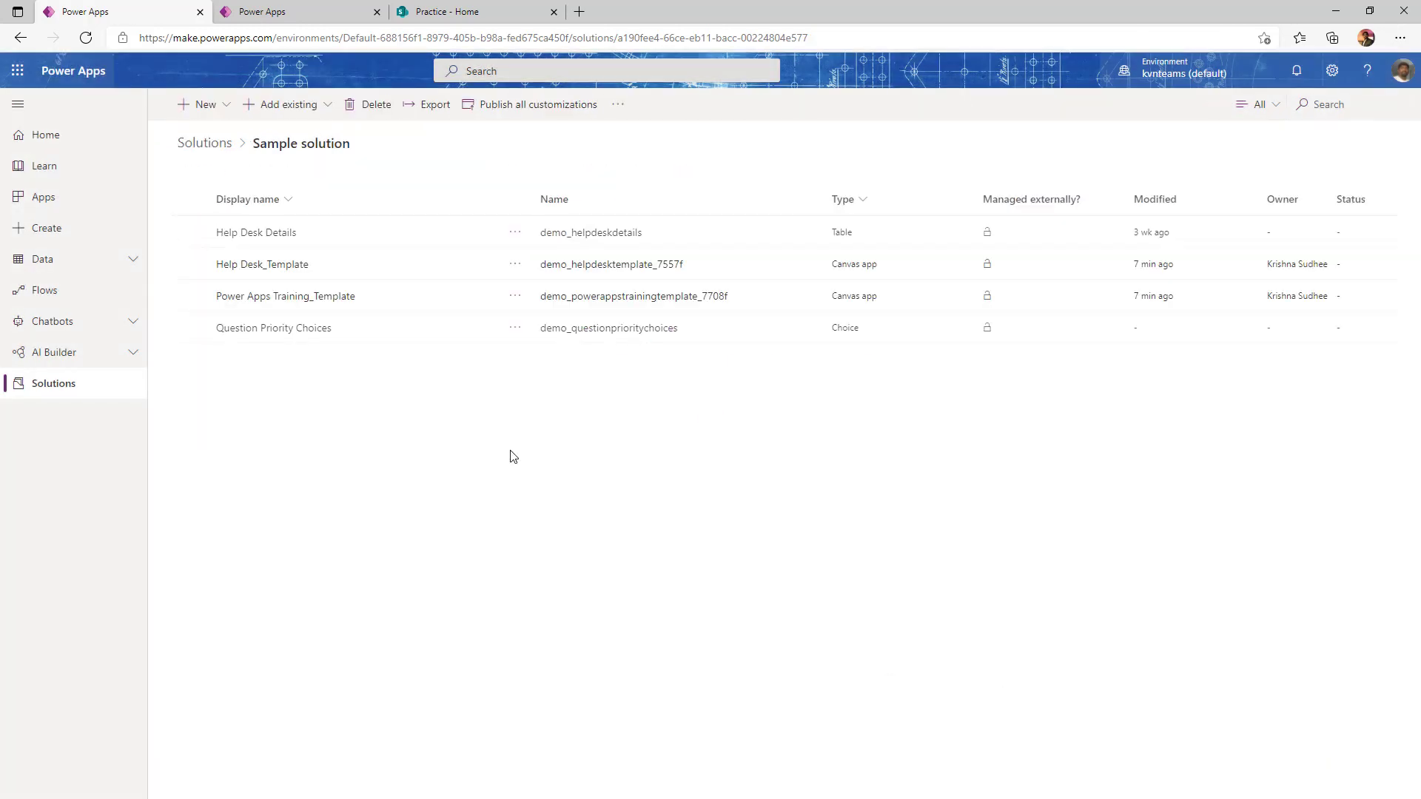
click(384, 333)
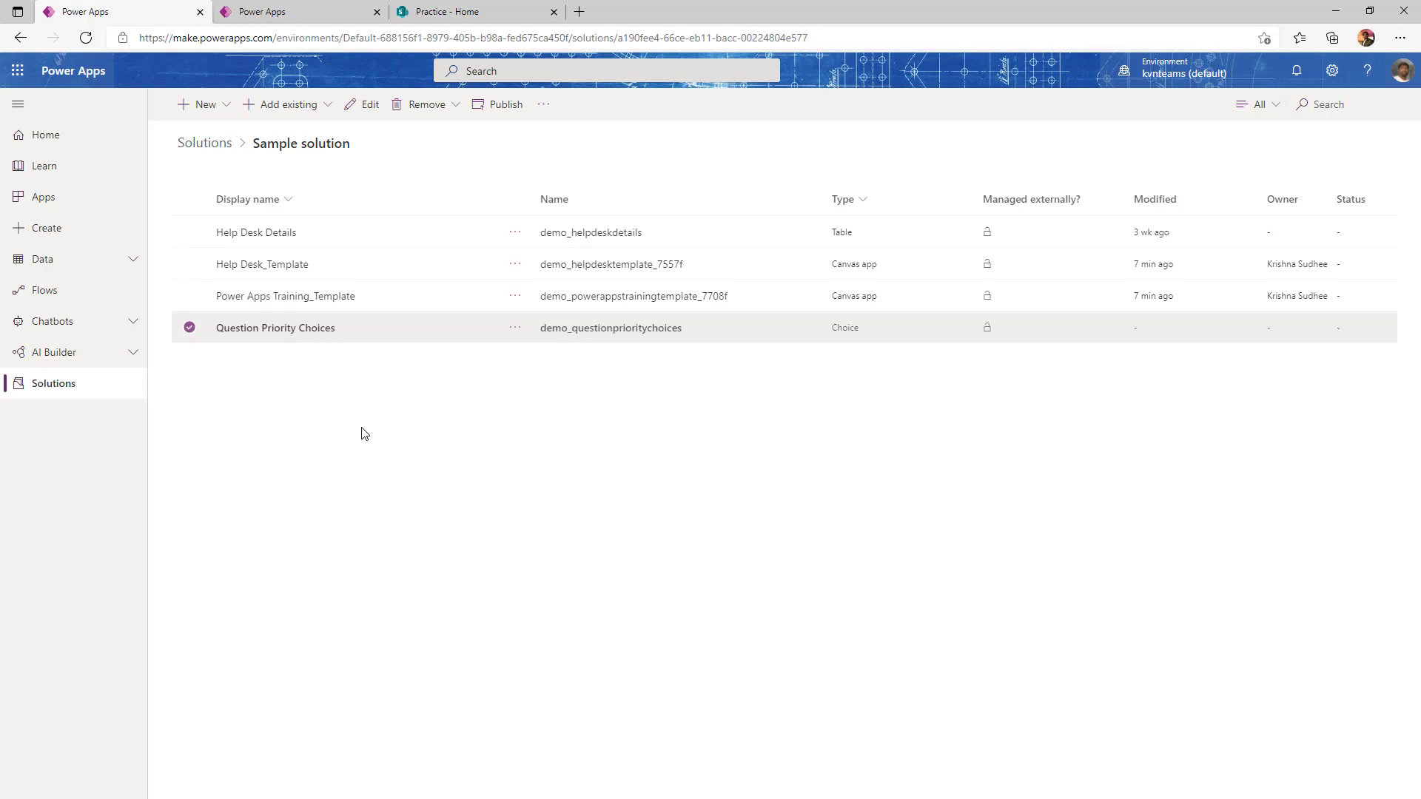
click(190, 330)
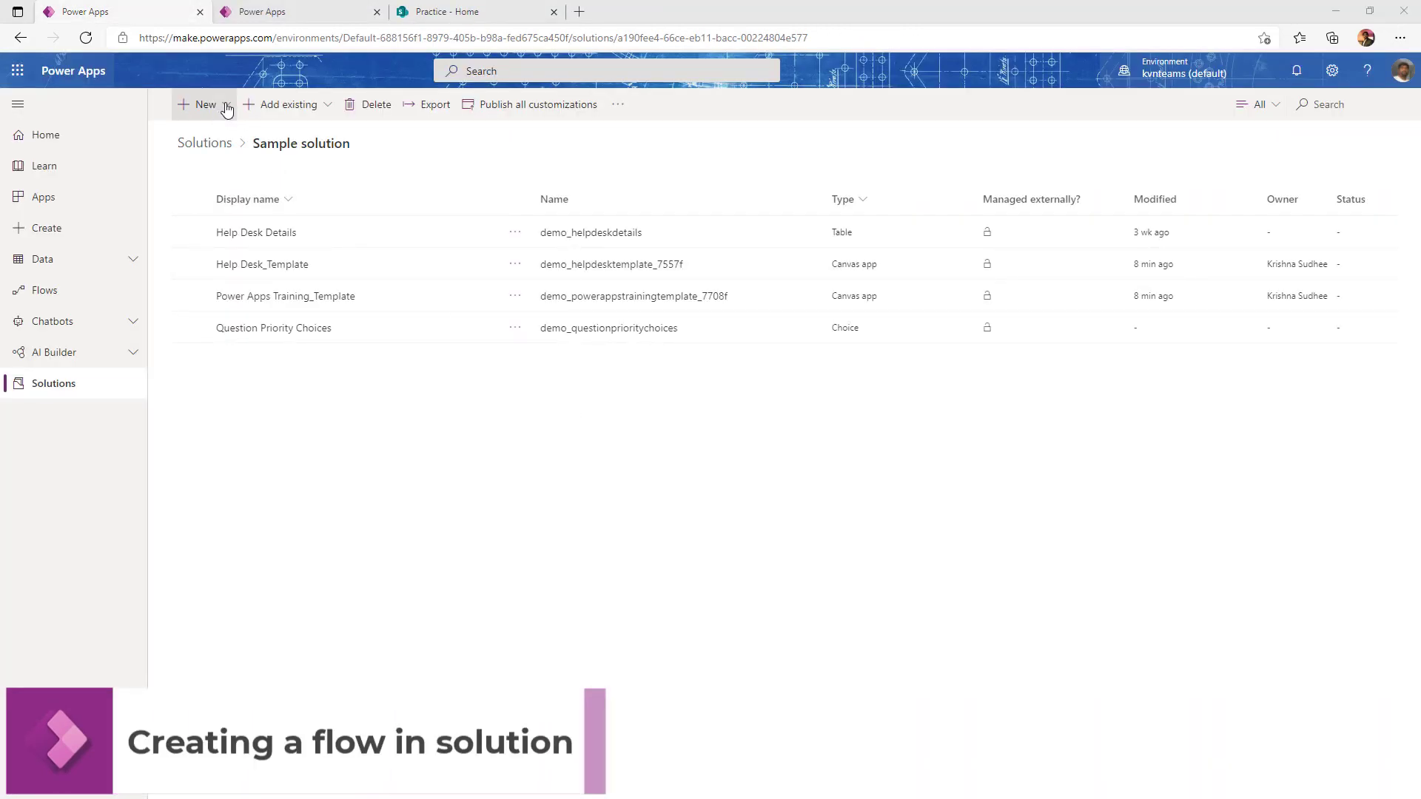
click(227, 109)
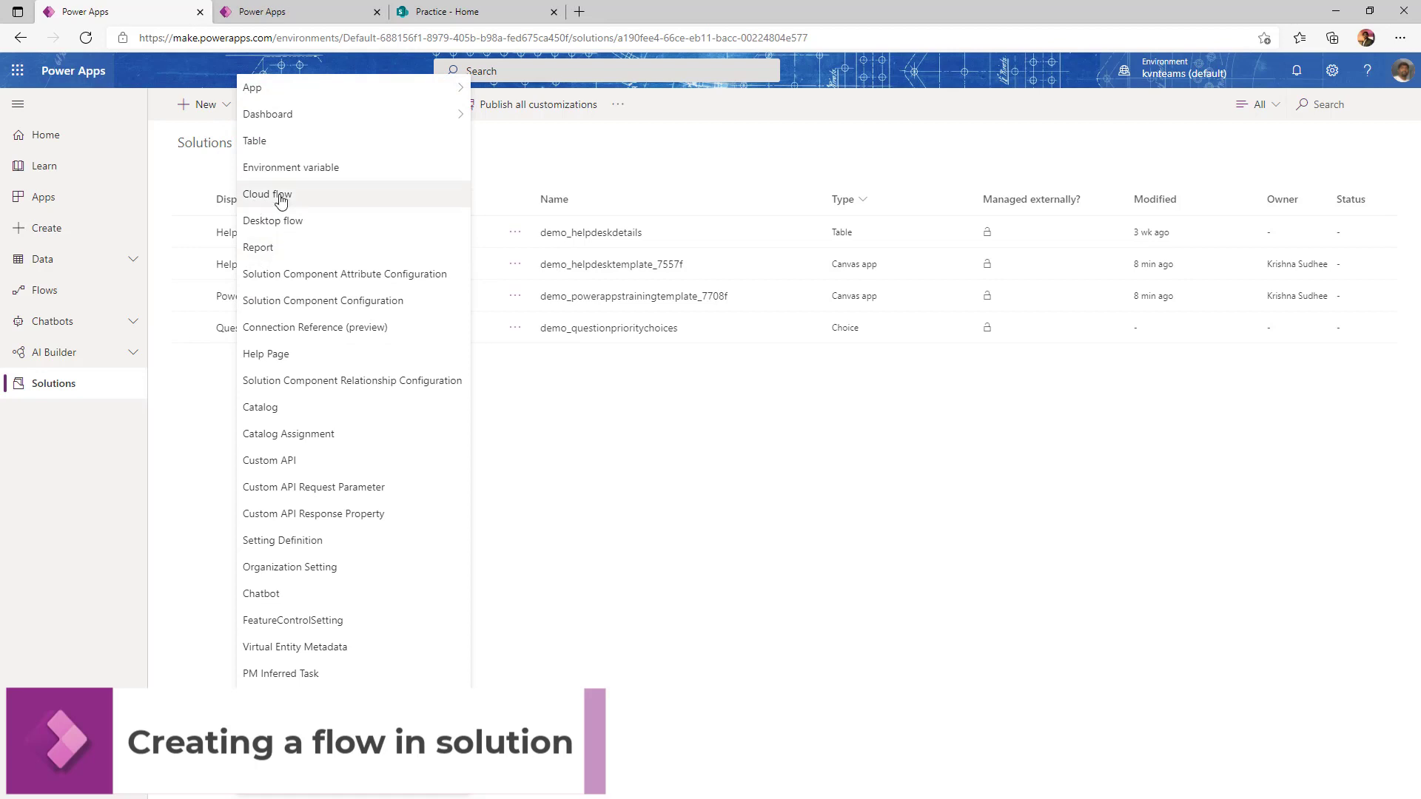
click(669, 561)
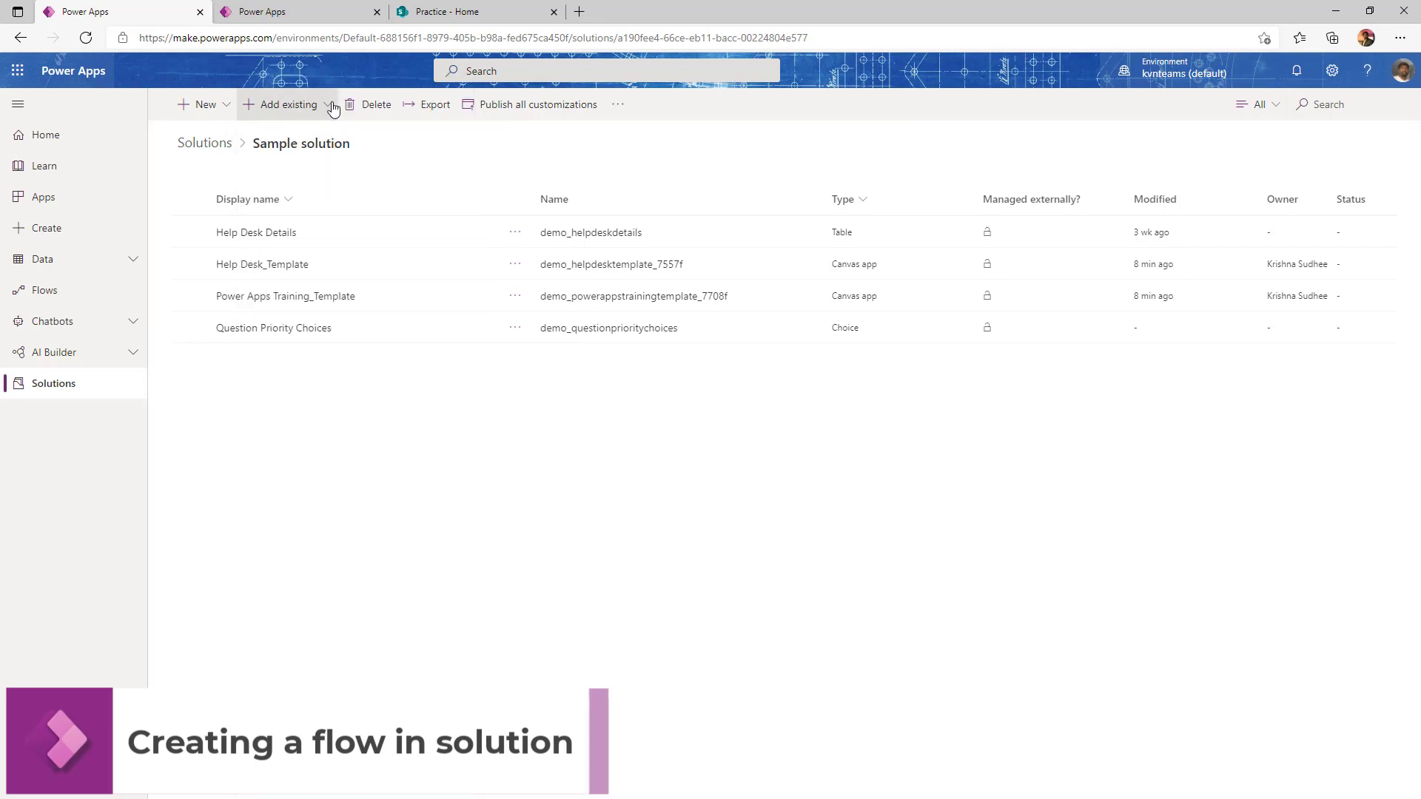
click(333, 109)
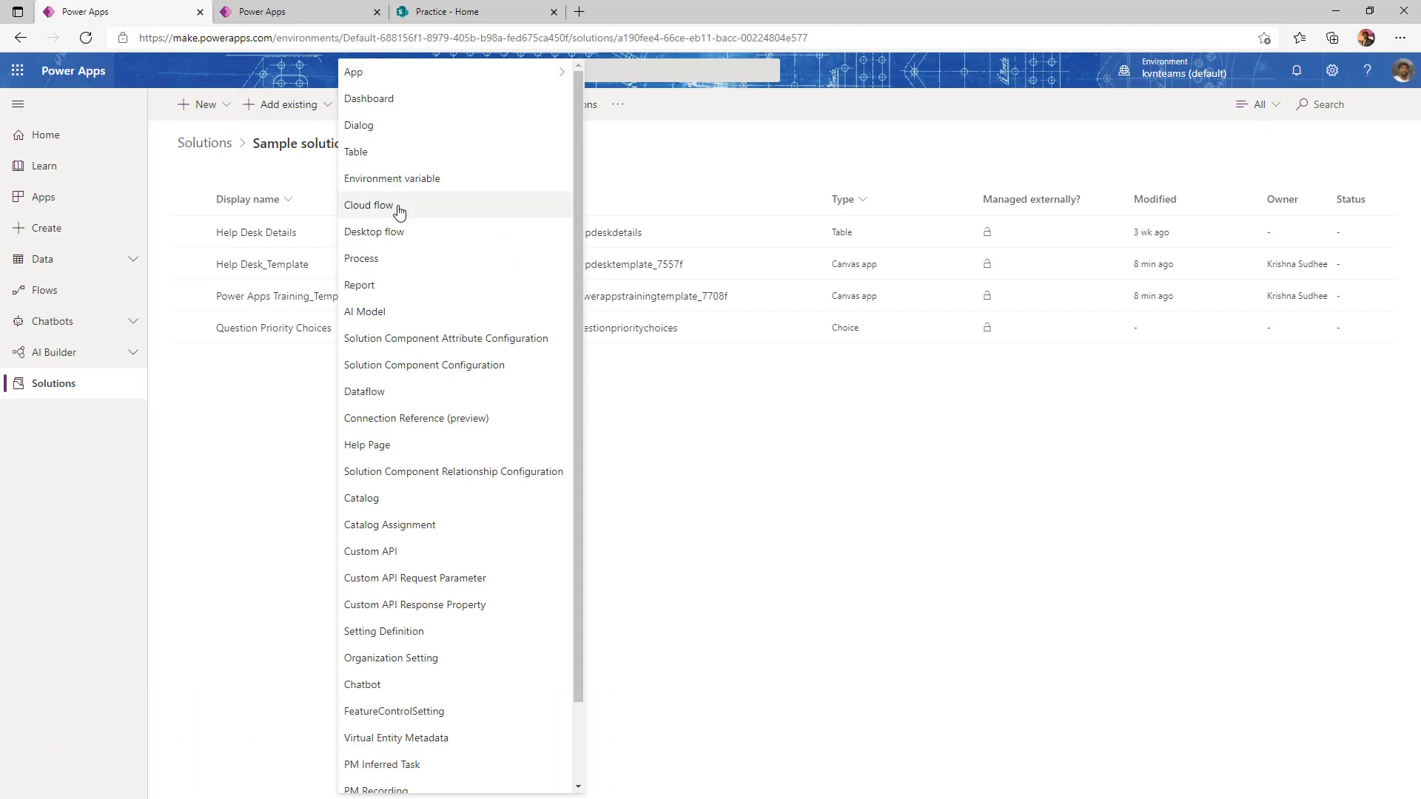
click(229, 110)
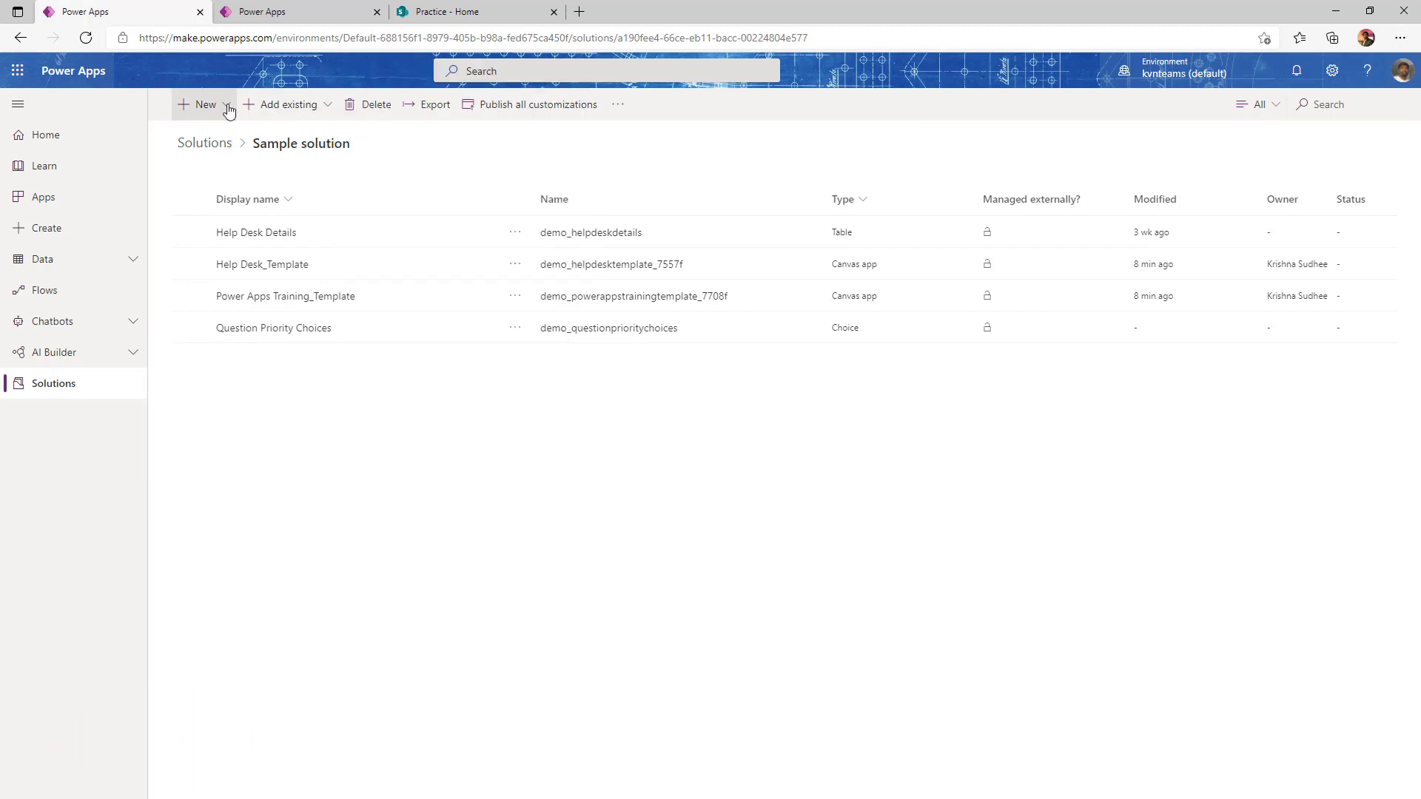
Create a manually triggered cloud flow "Sending Email from Flow in Solution" with Send an email (V2), subject "Sample email as part of my solution".
click(228, 110)
click(287, 193)
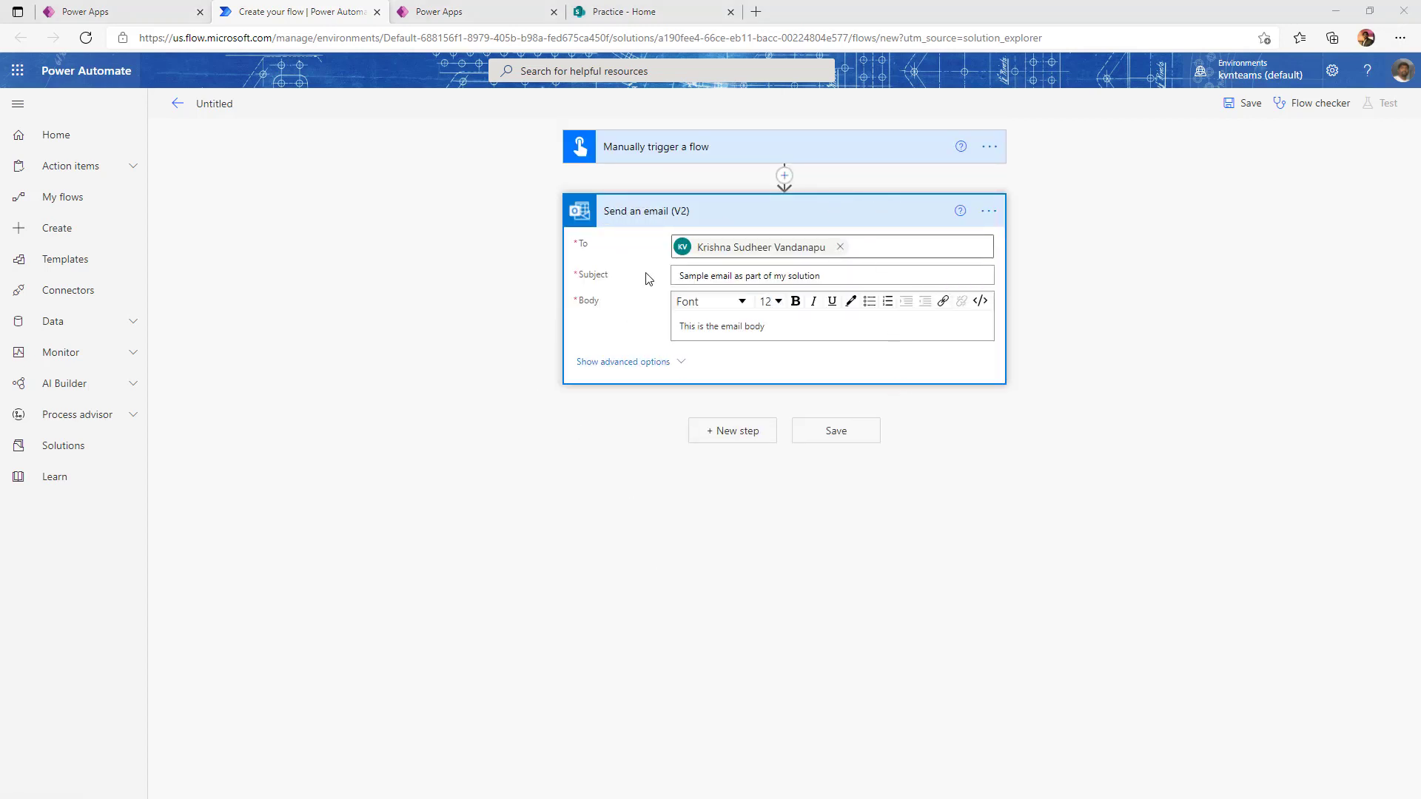
click(831, 437)
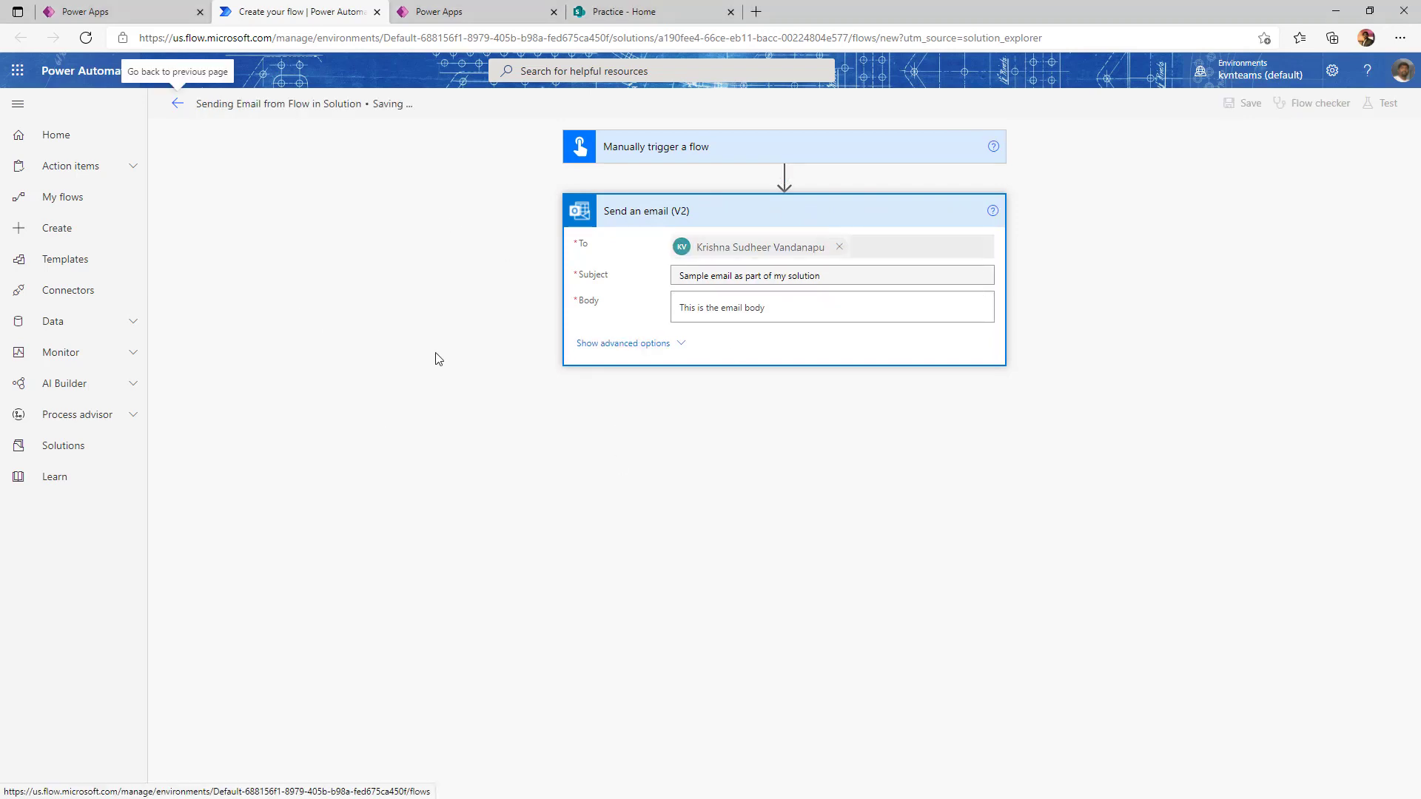
Switch back to the Sample solution in Power Apps and select the Sending Email from Flow in Solution cloud flow.
click(105, 9)
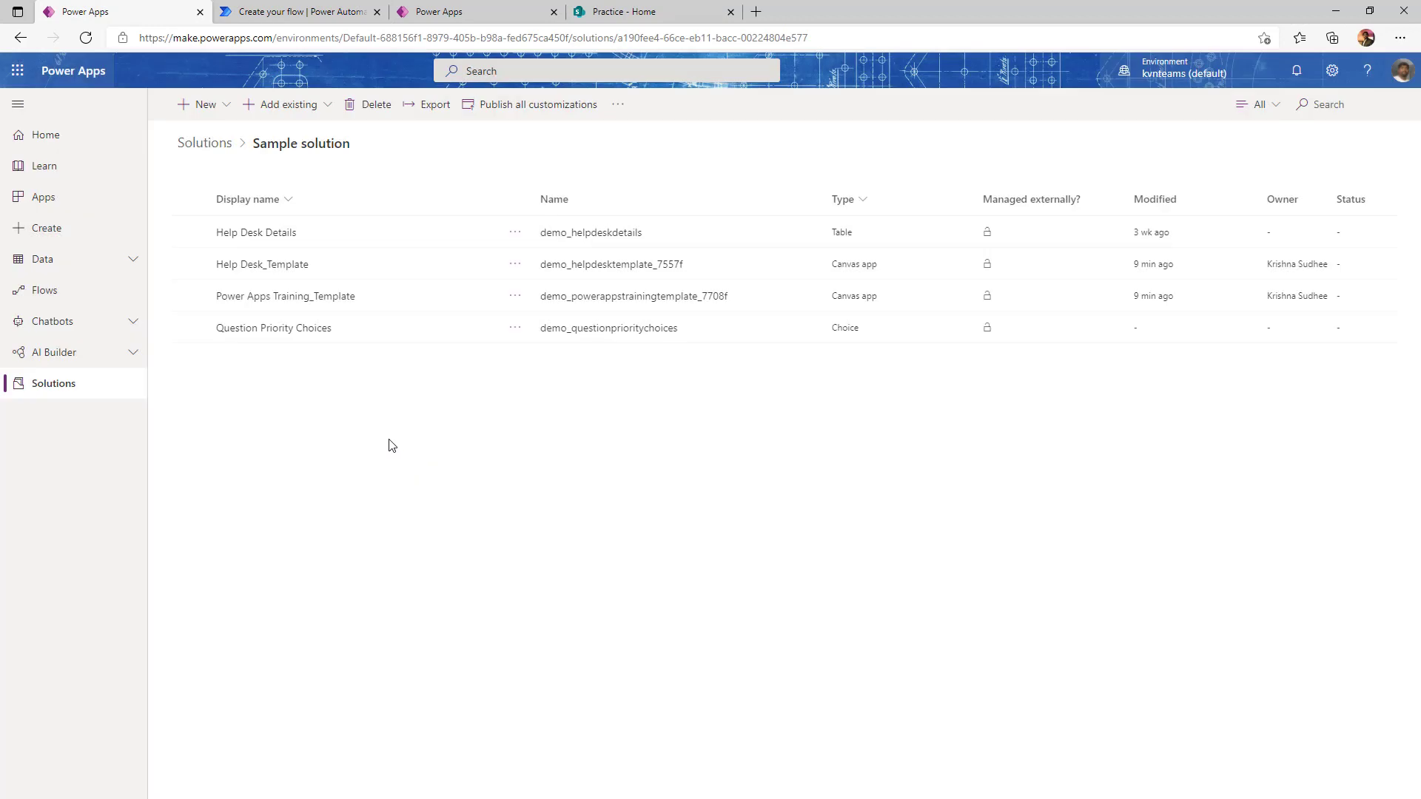
click(793, 473)
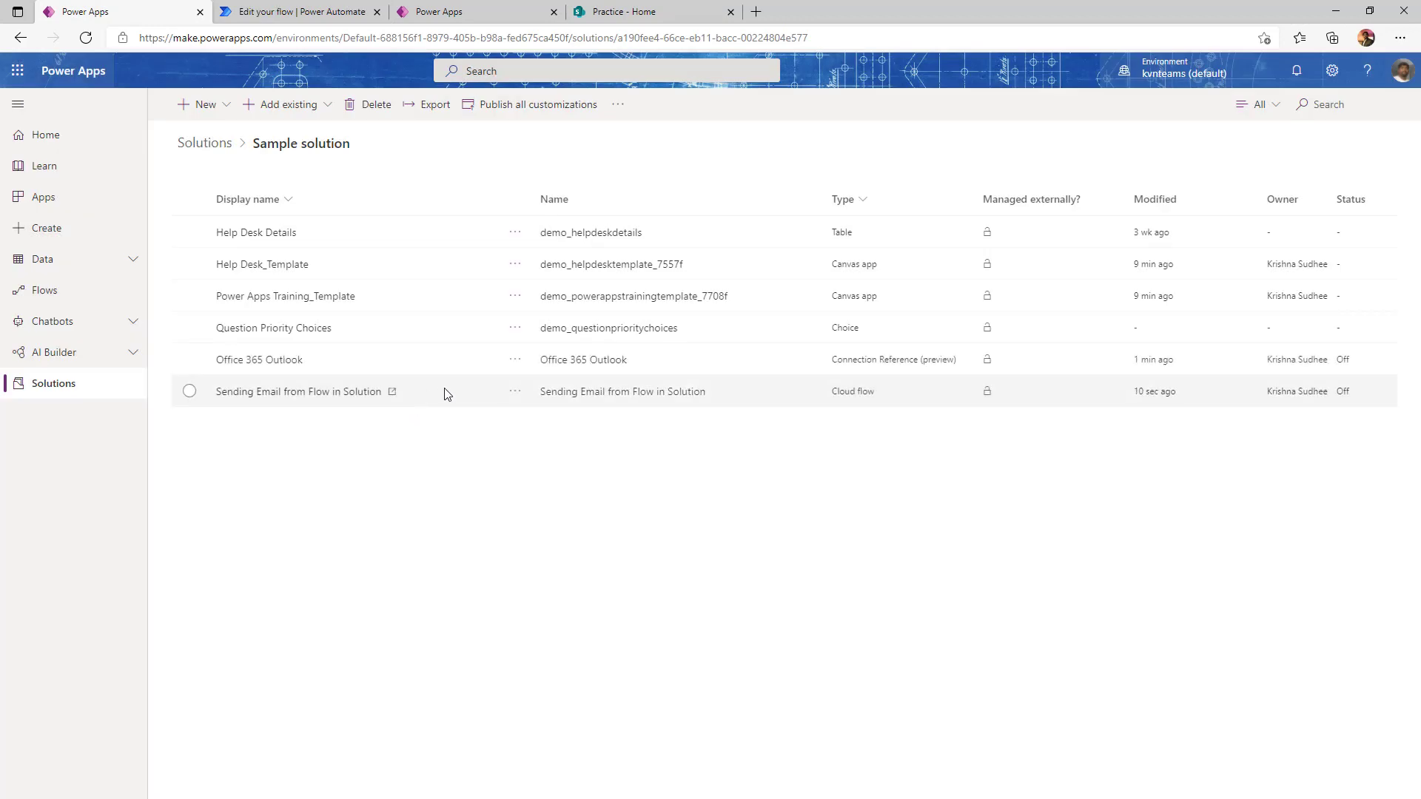
click(447, 394)
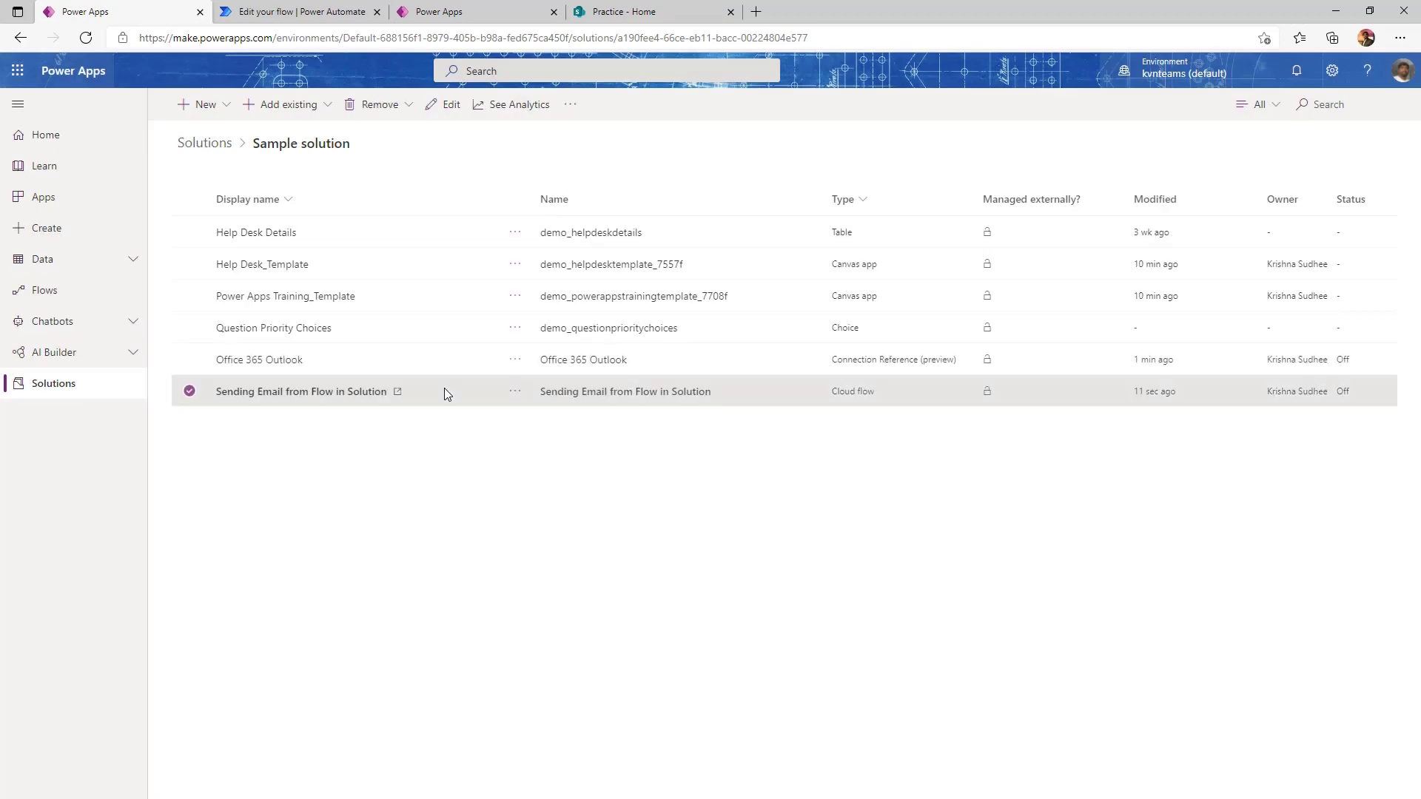
Create an environment variable in the Sample solution named SharePoint Site URL with data type Text, and add a current value entry.
click(228, 108)
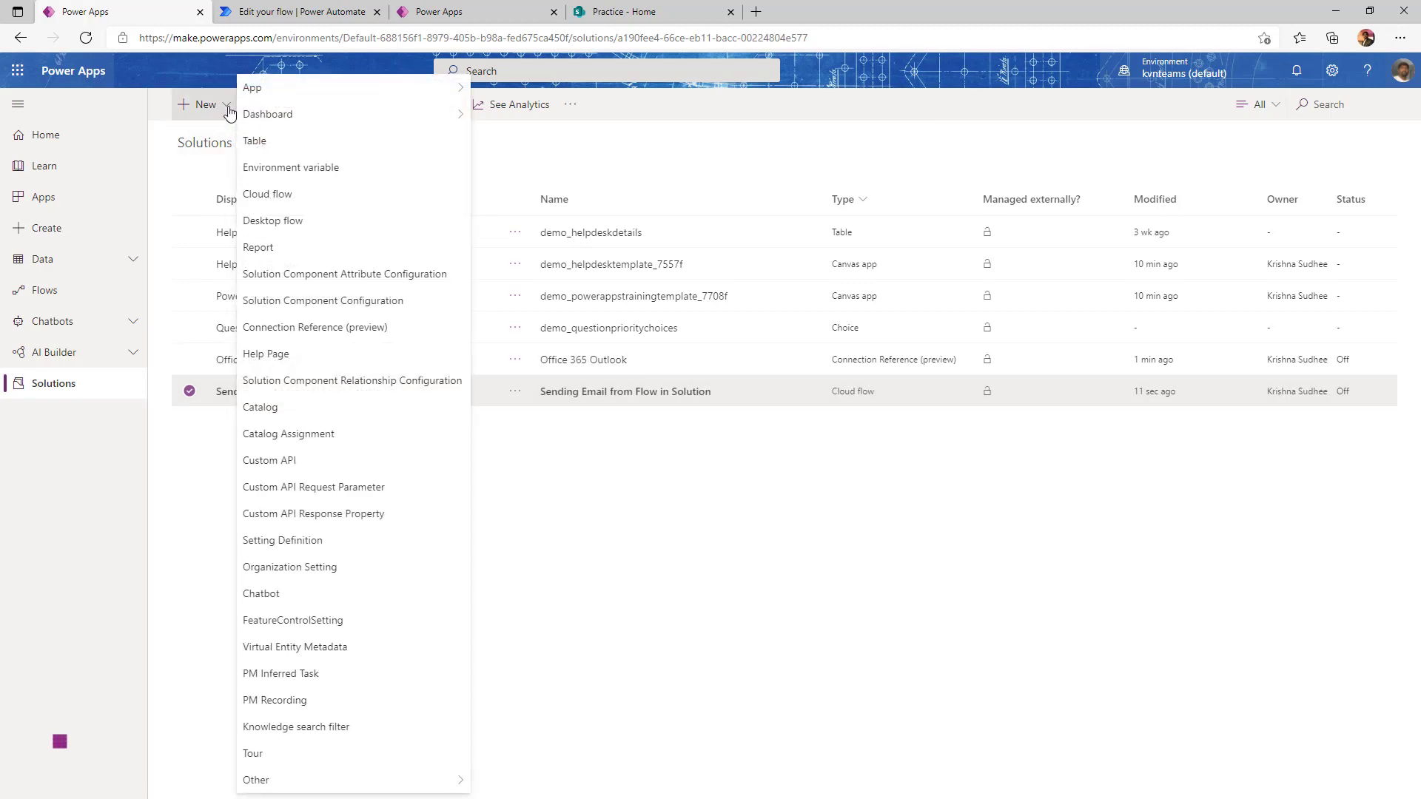
click(289, 168)
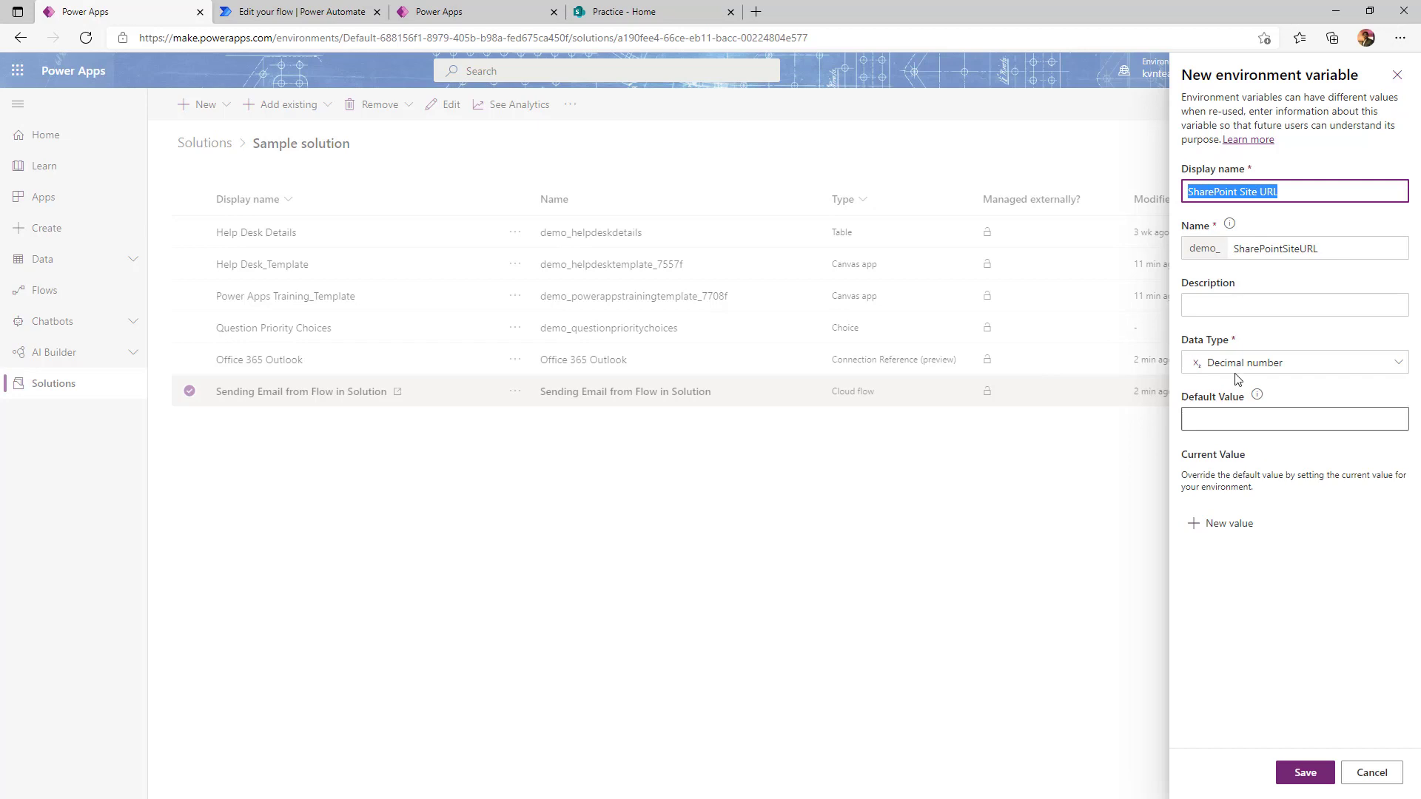
click(1321, 366)
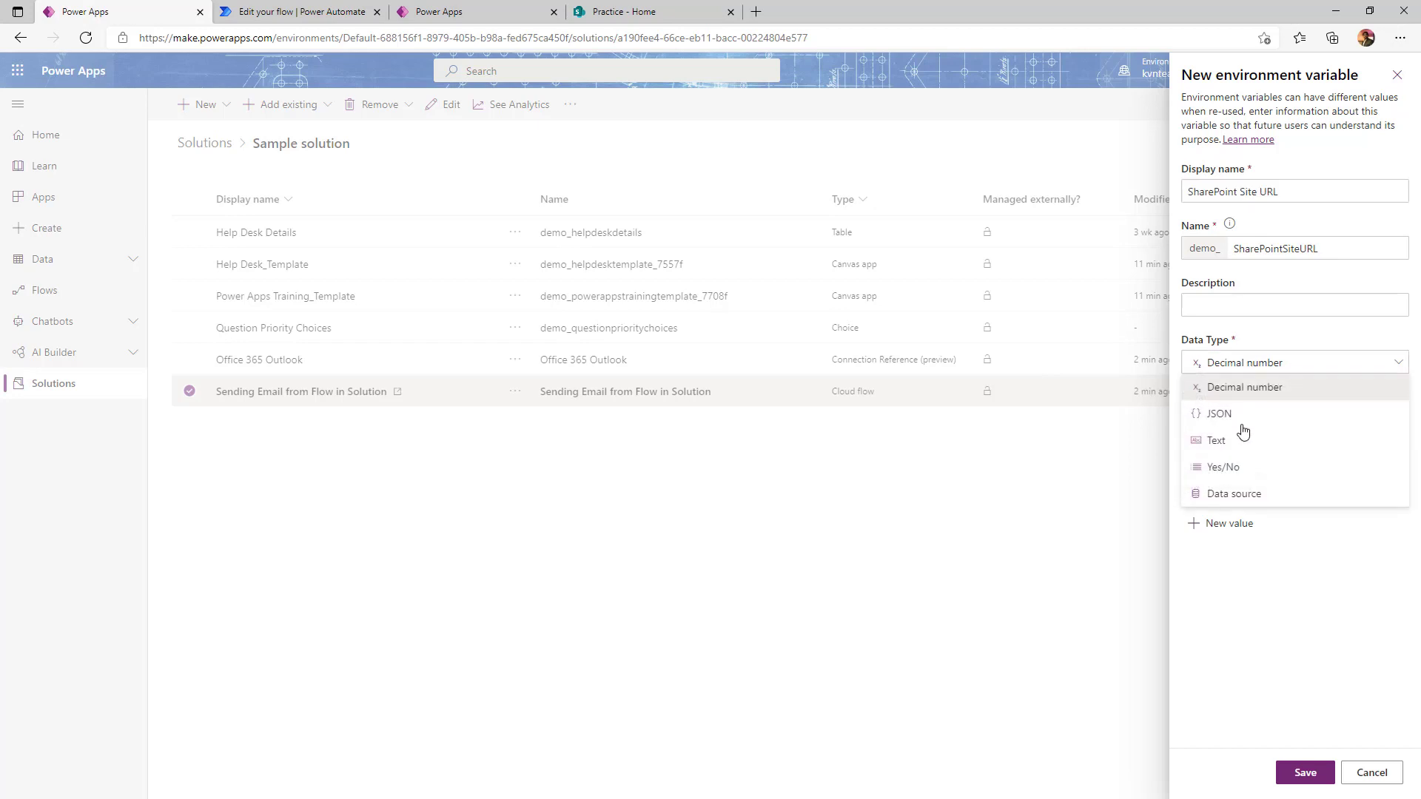
click(1229, 442)
click(1228, 418)
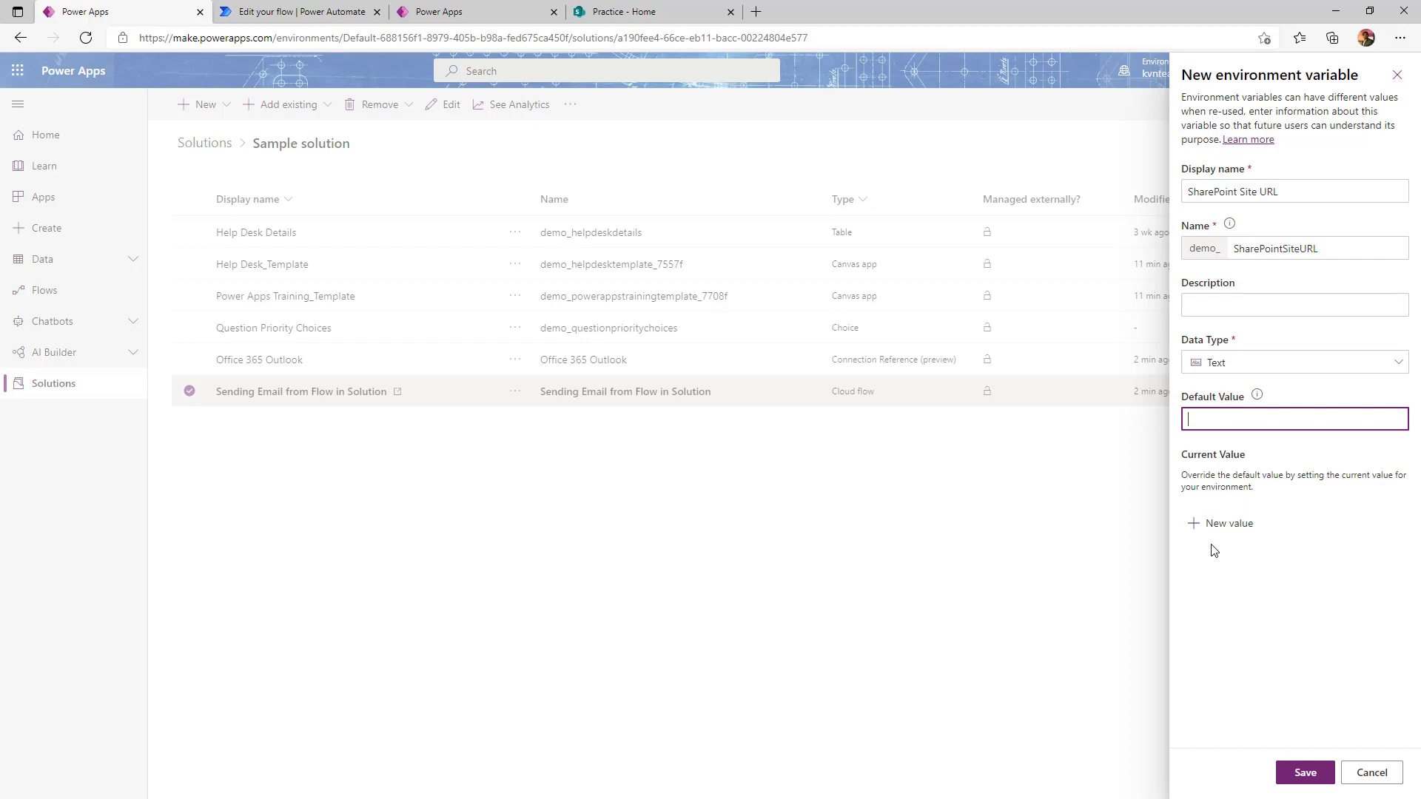
click(1224, 525)
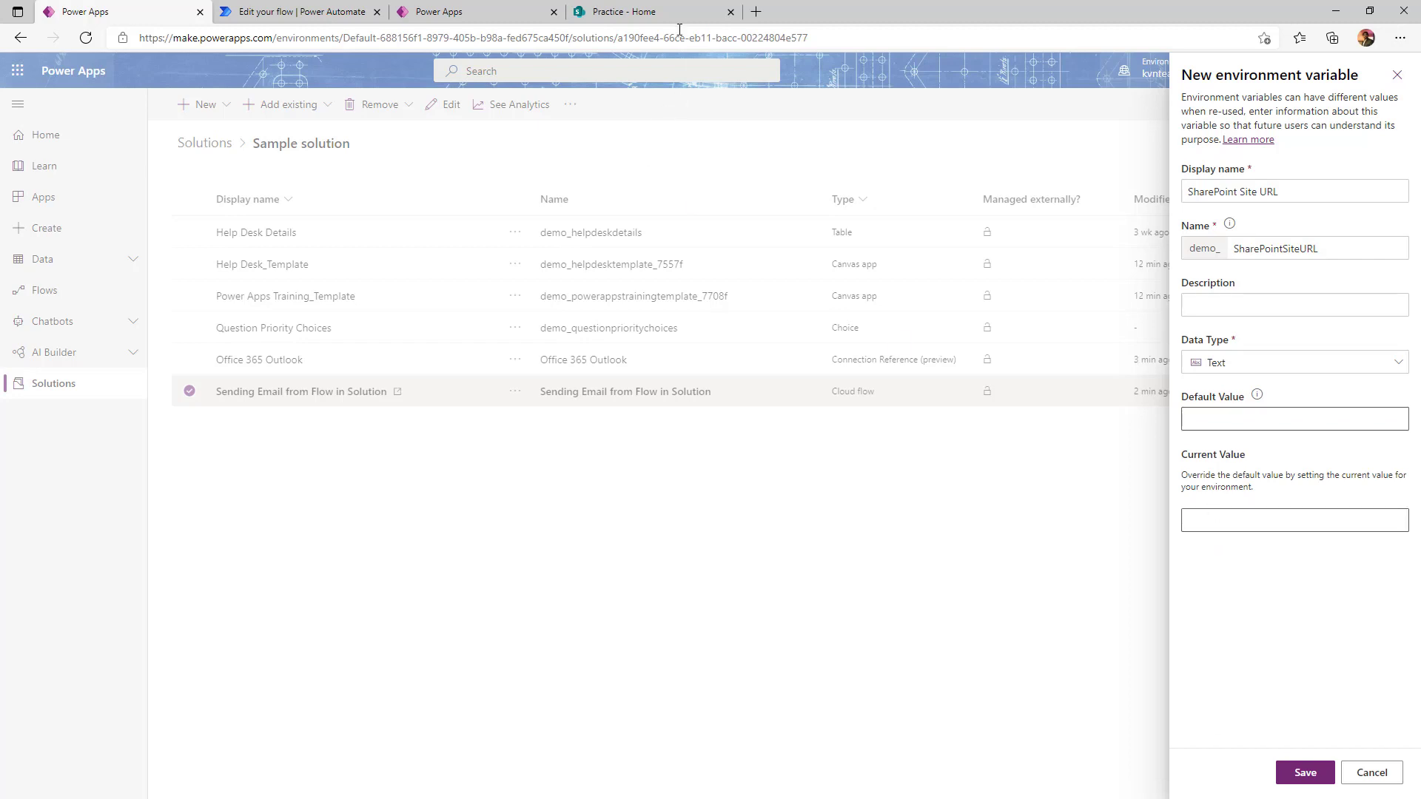
Copy the Practice SharePoint site's URL, enter it as the variable's default and current value, and save the variable.
click(651, 12)
click(343, 39)
key(ctrl+c)
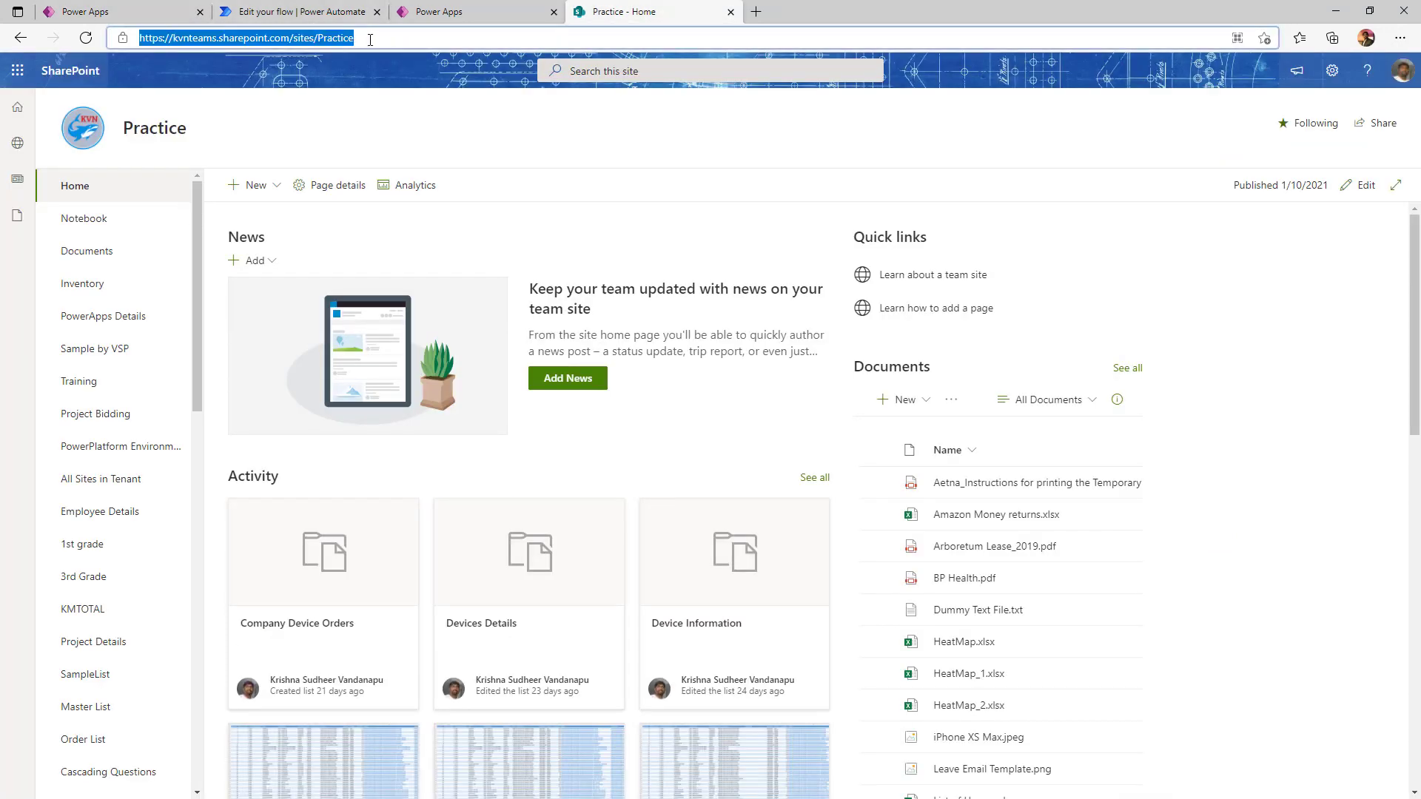
click(296, 12)
click(85, 12)
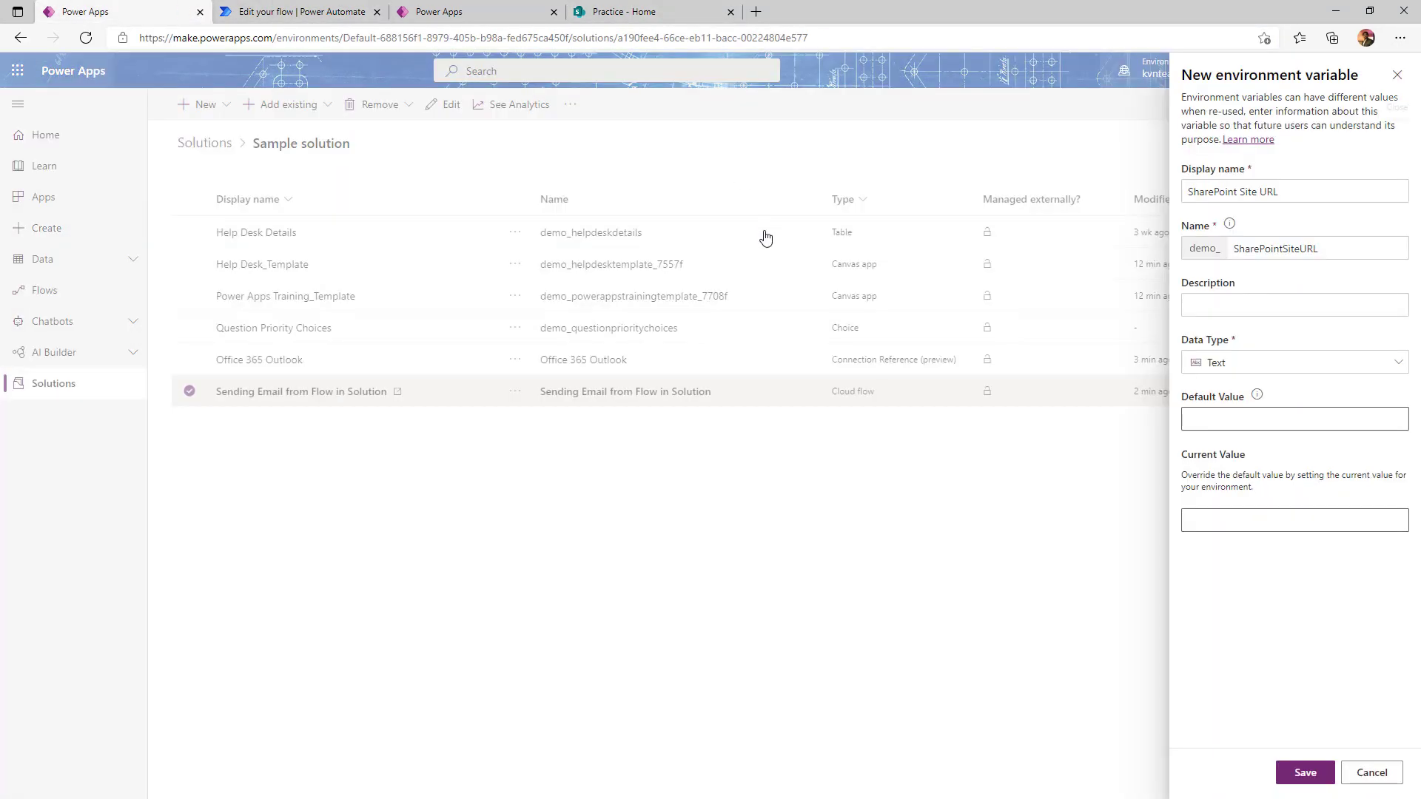
click(1267, 422)
key(ctrl+v)
click(1244, 518)
key(ctrl+v)
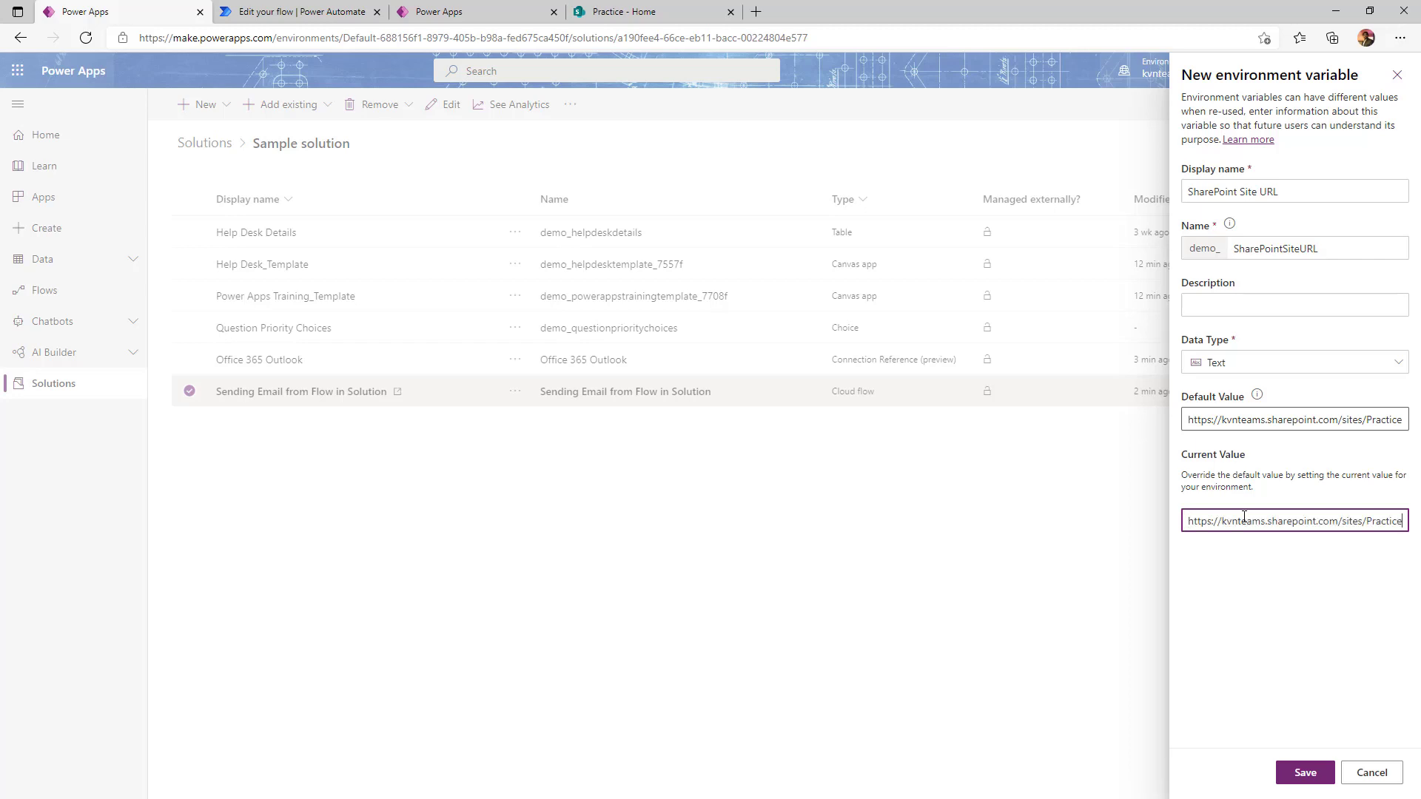
click(1304, 773)
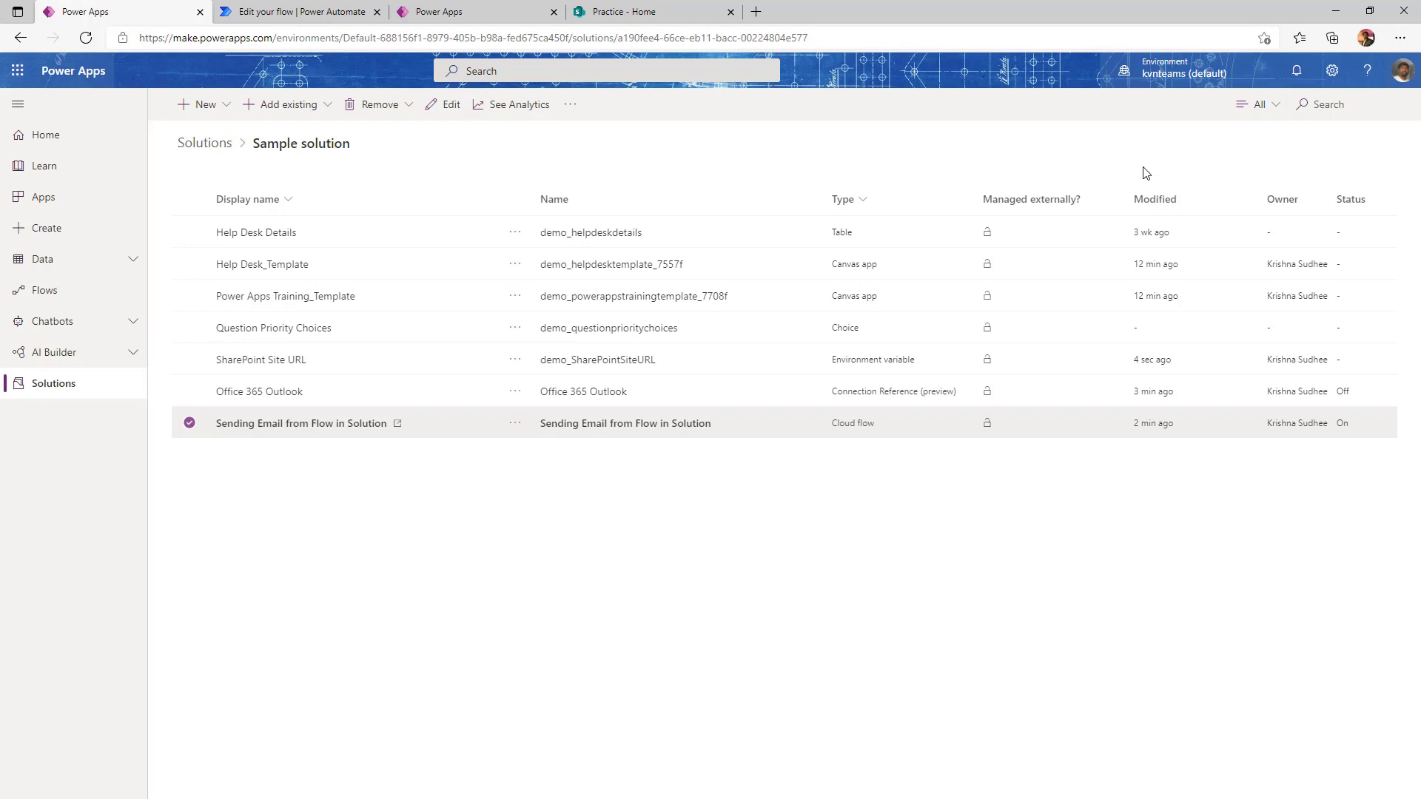
Filter the solution's components by Canvas app and by Table, and restore the view of all components.
click(1261, 105)
click(1014, 99)
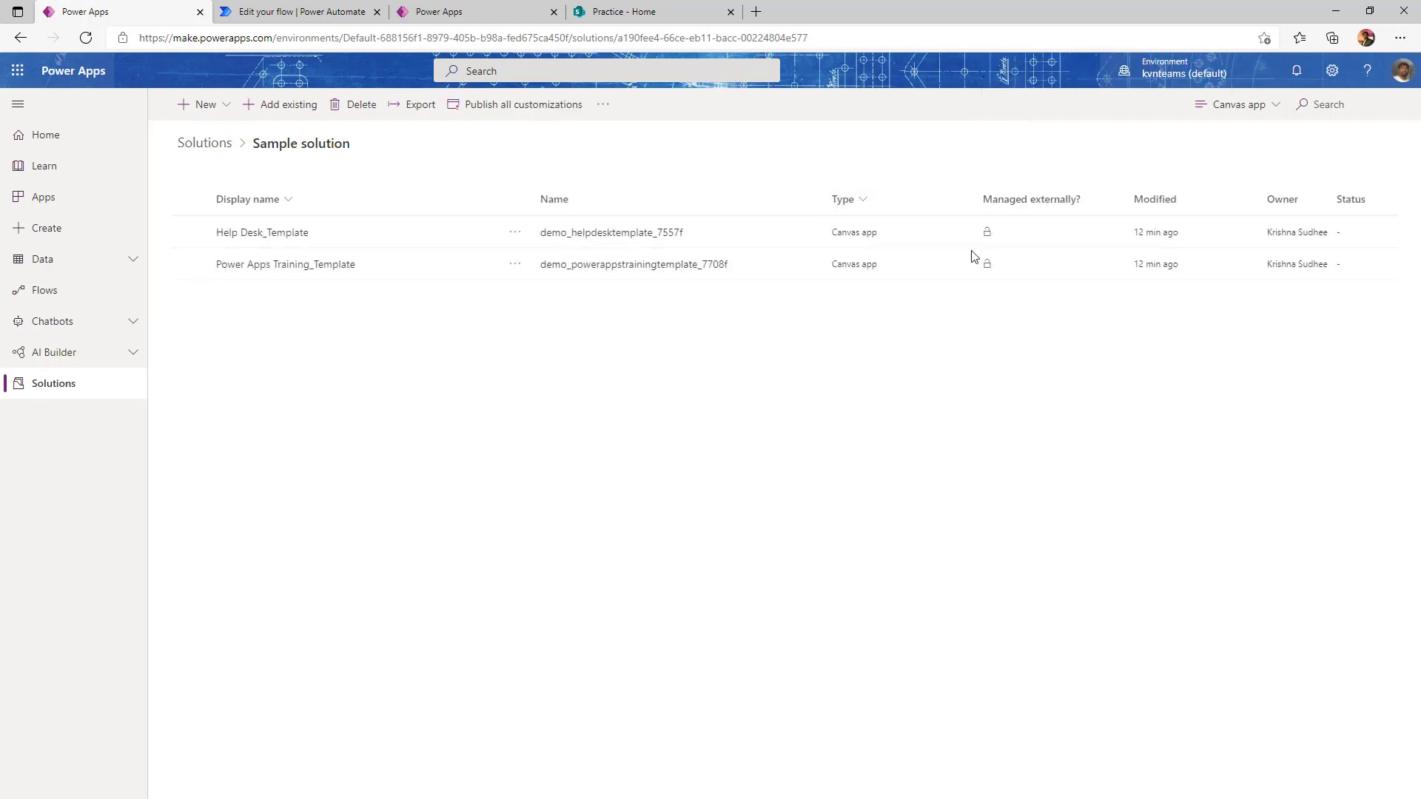
click(1250, 104)
click(983, 151)
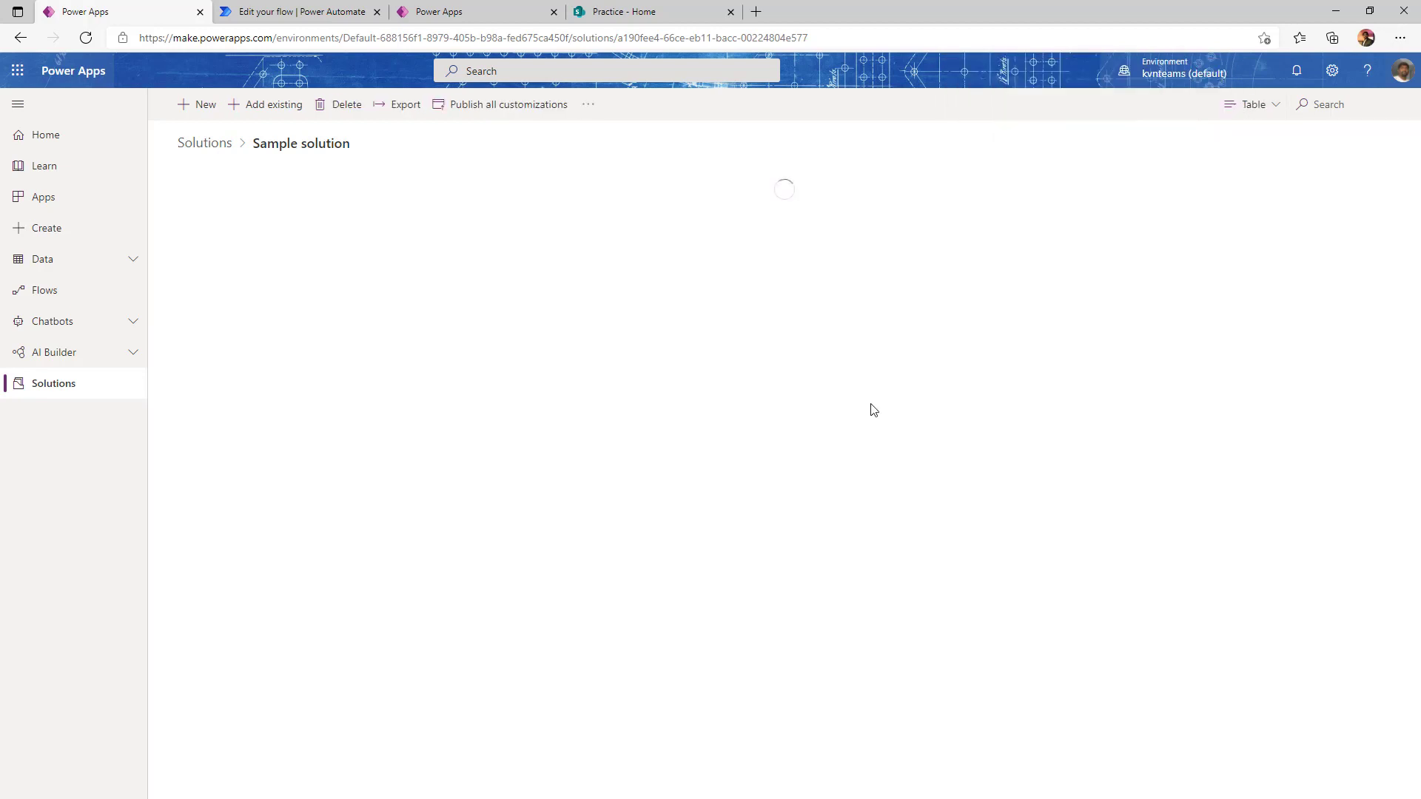
click(1250, 104)
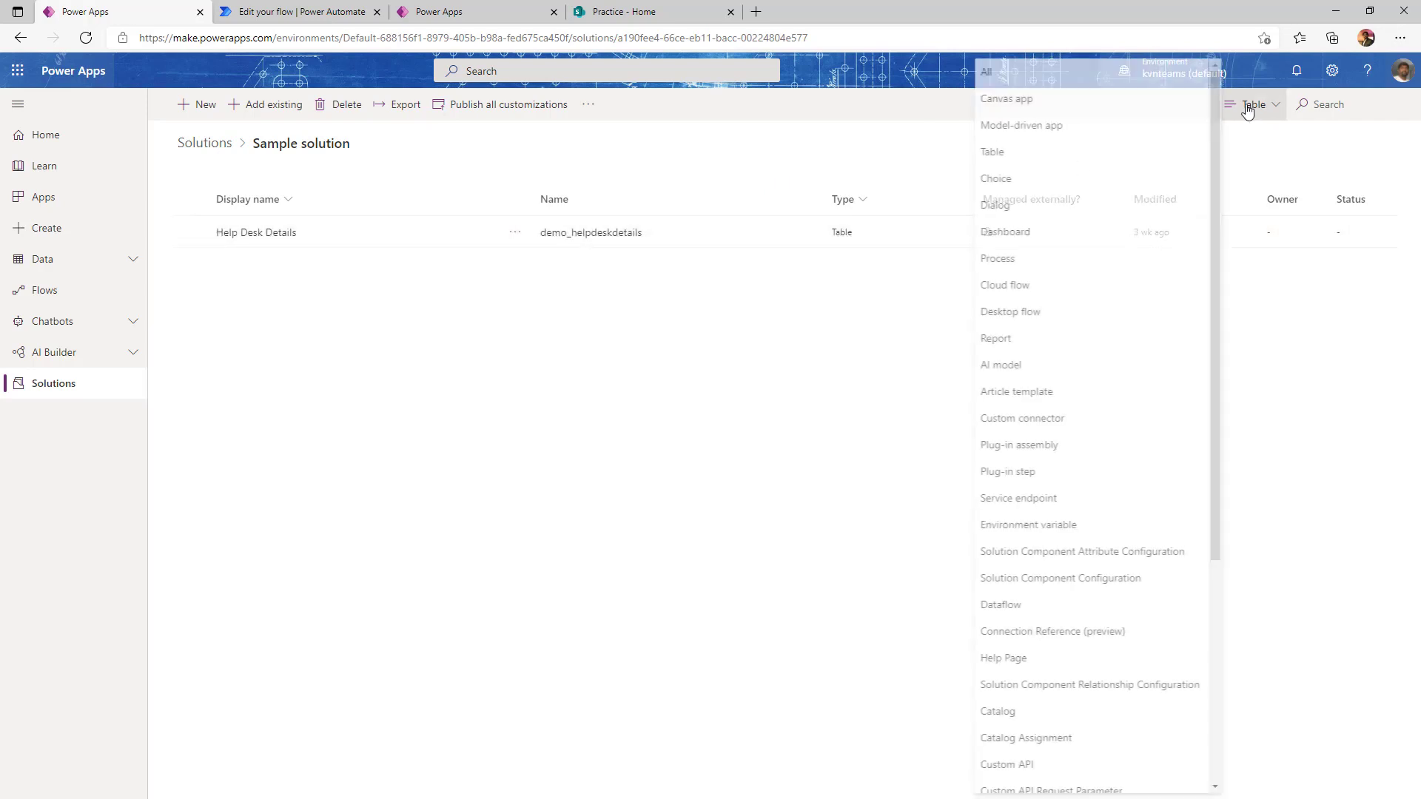
click(1062, 83)
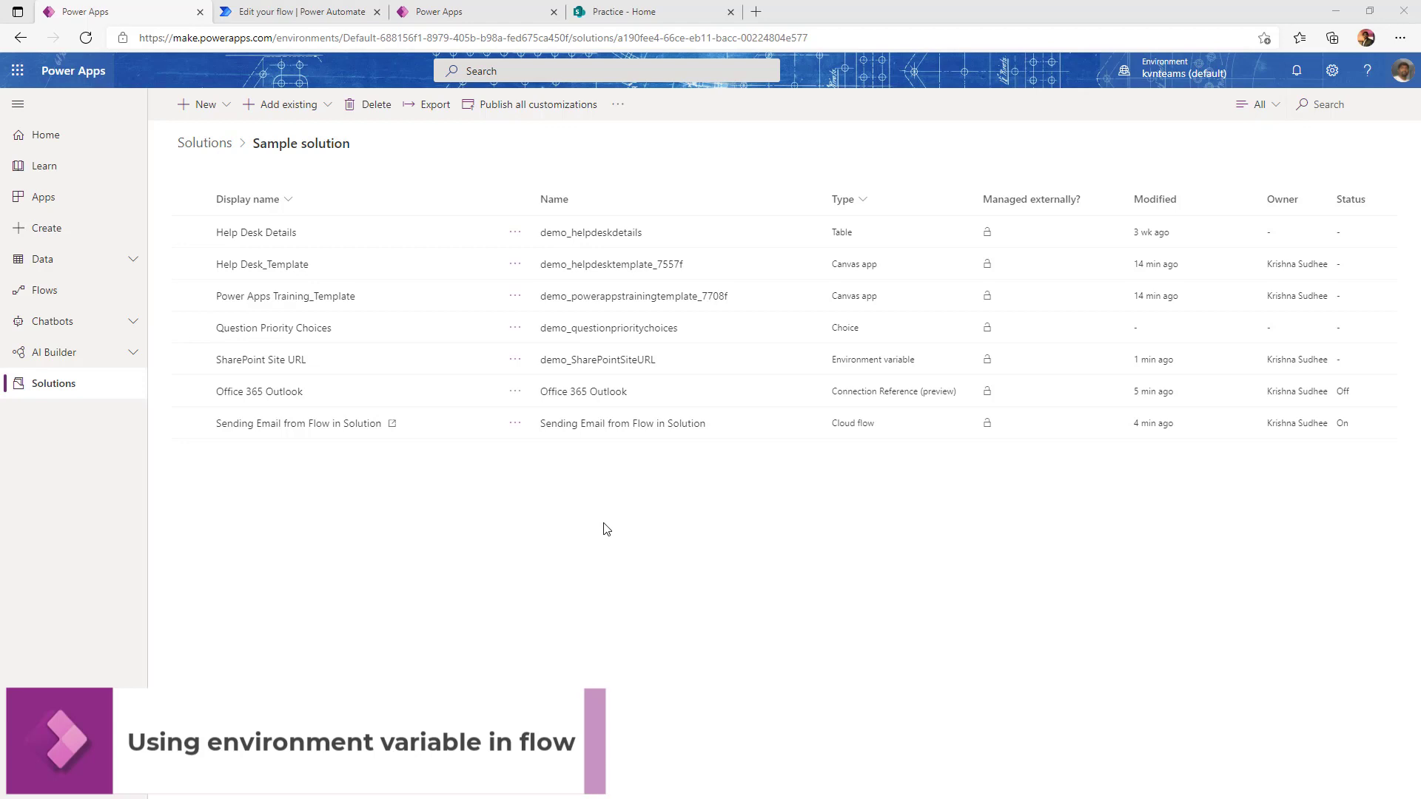
In the Power Automate flow, set the Get items site address to the SharePoint Site URL environment variable as a custom item.
click(347, 13)
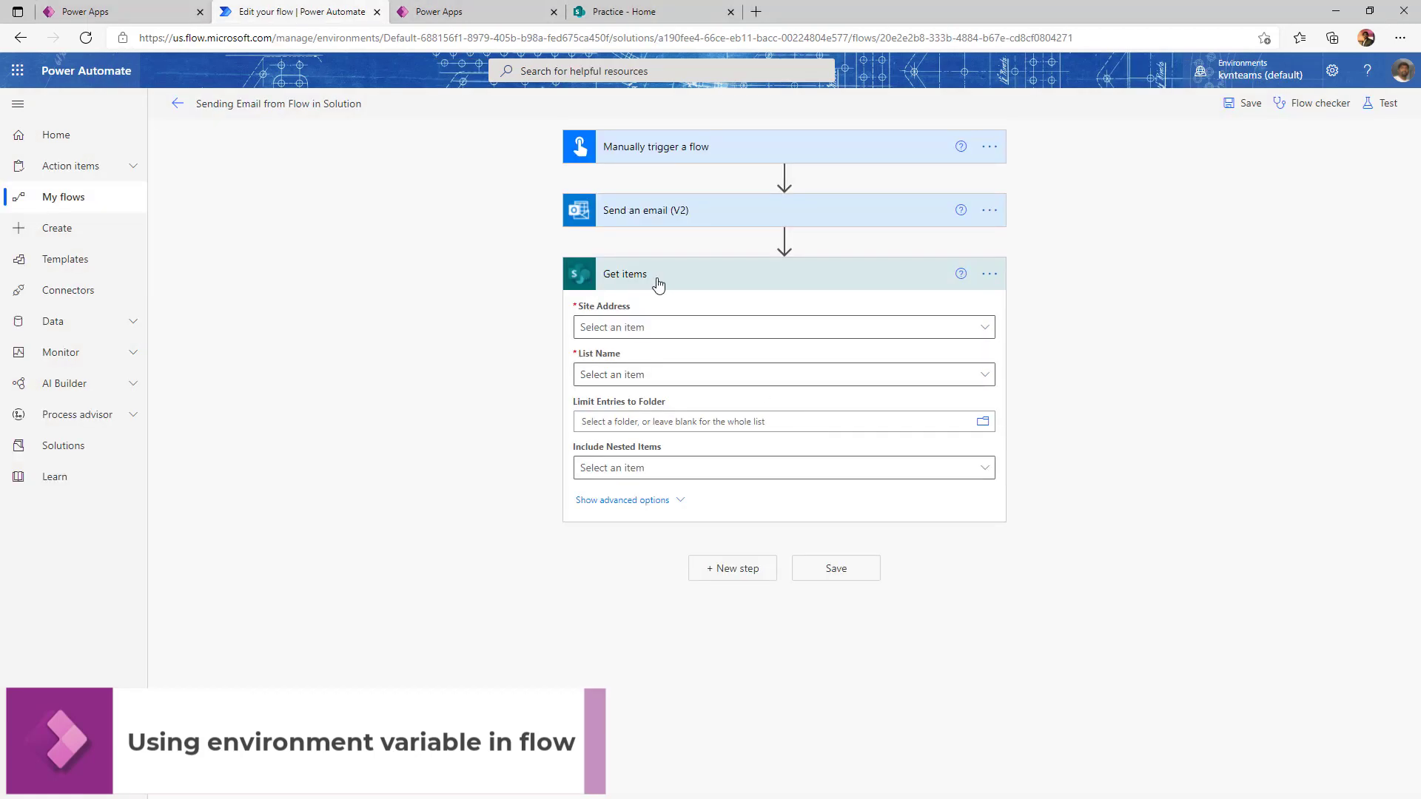
click(667, 335)
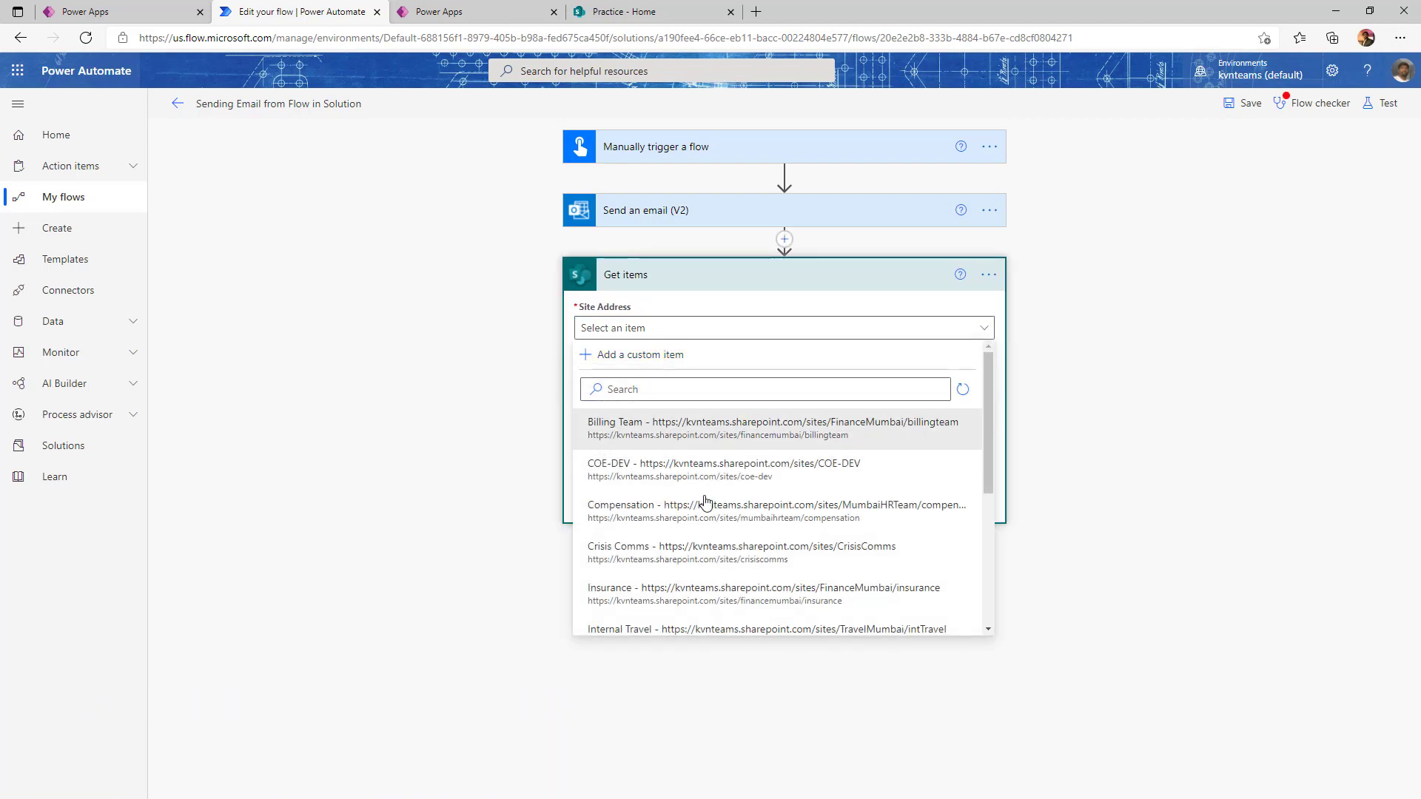
scroll(721, 498, down, 5)
scroll(723, 497, up, 5)
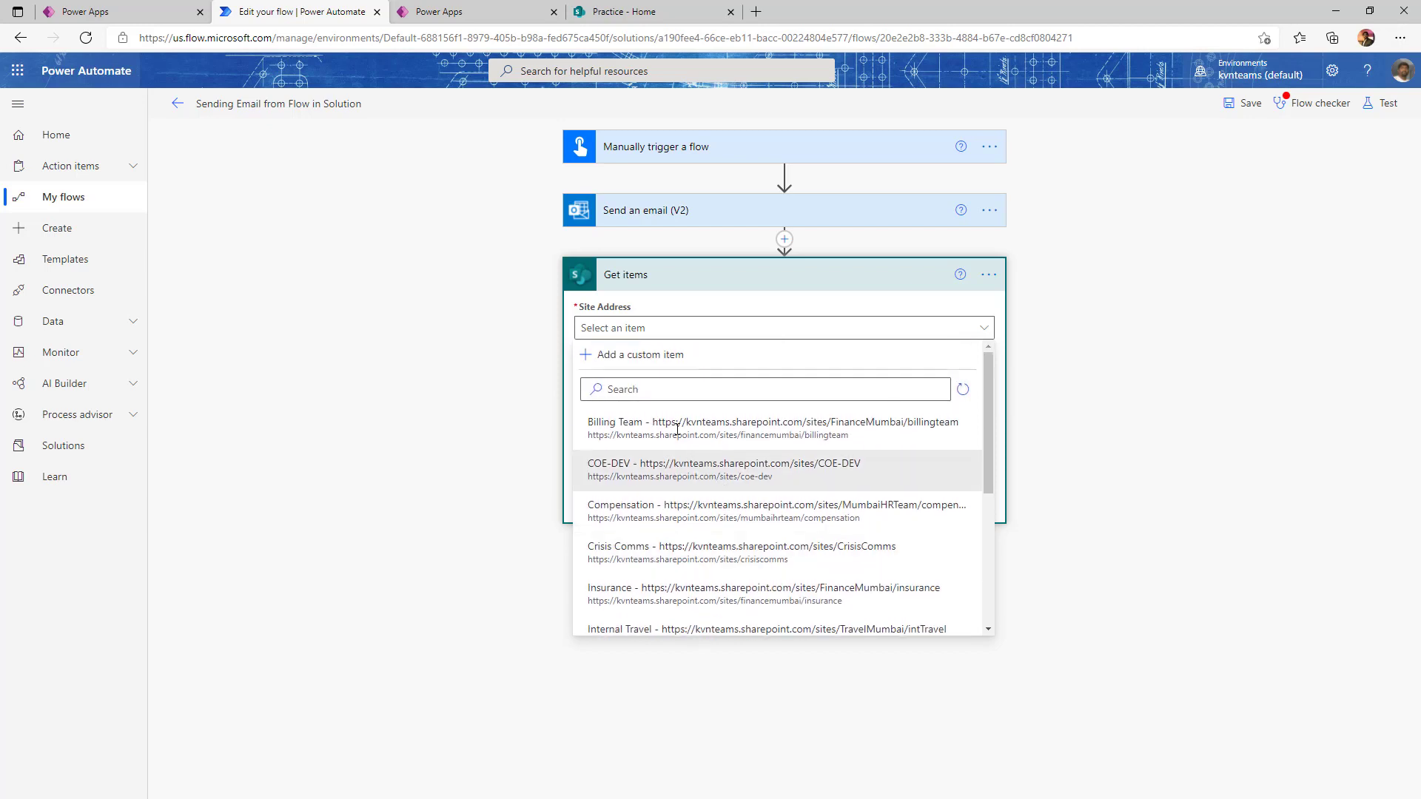
click(642, 356)
click(762, 433)
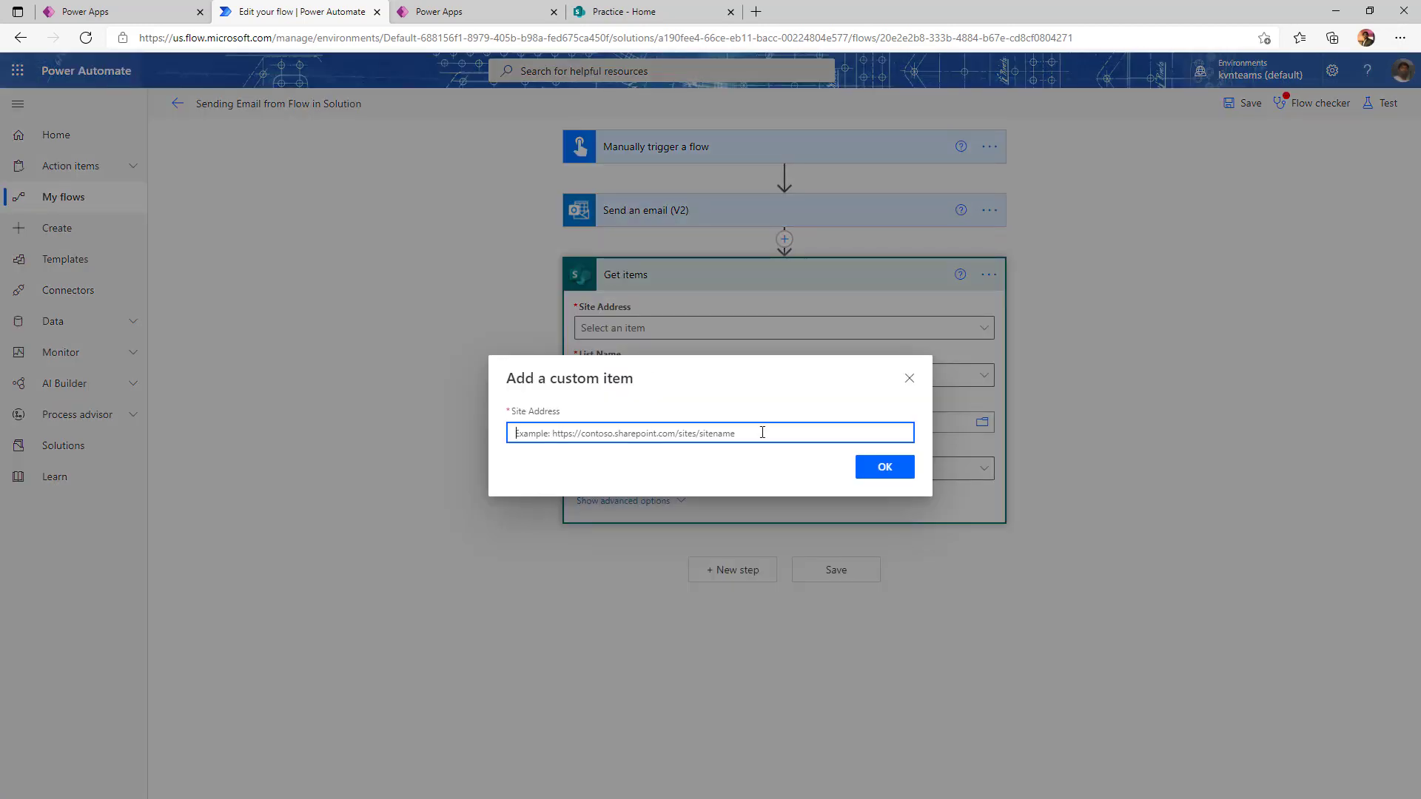
click(877, 409)
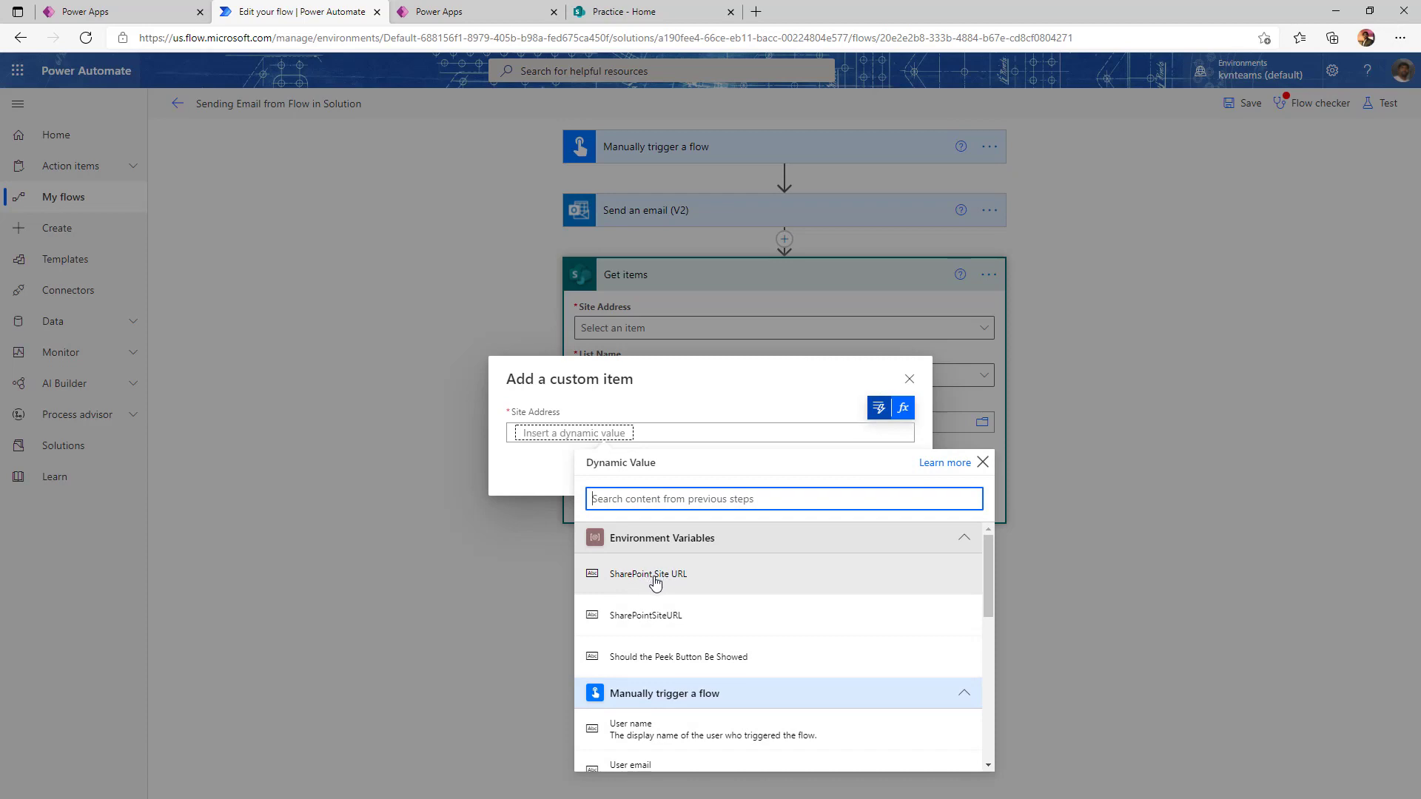
click(651, 580)
click(873, 468)
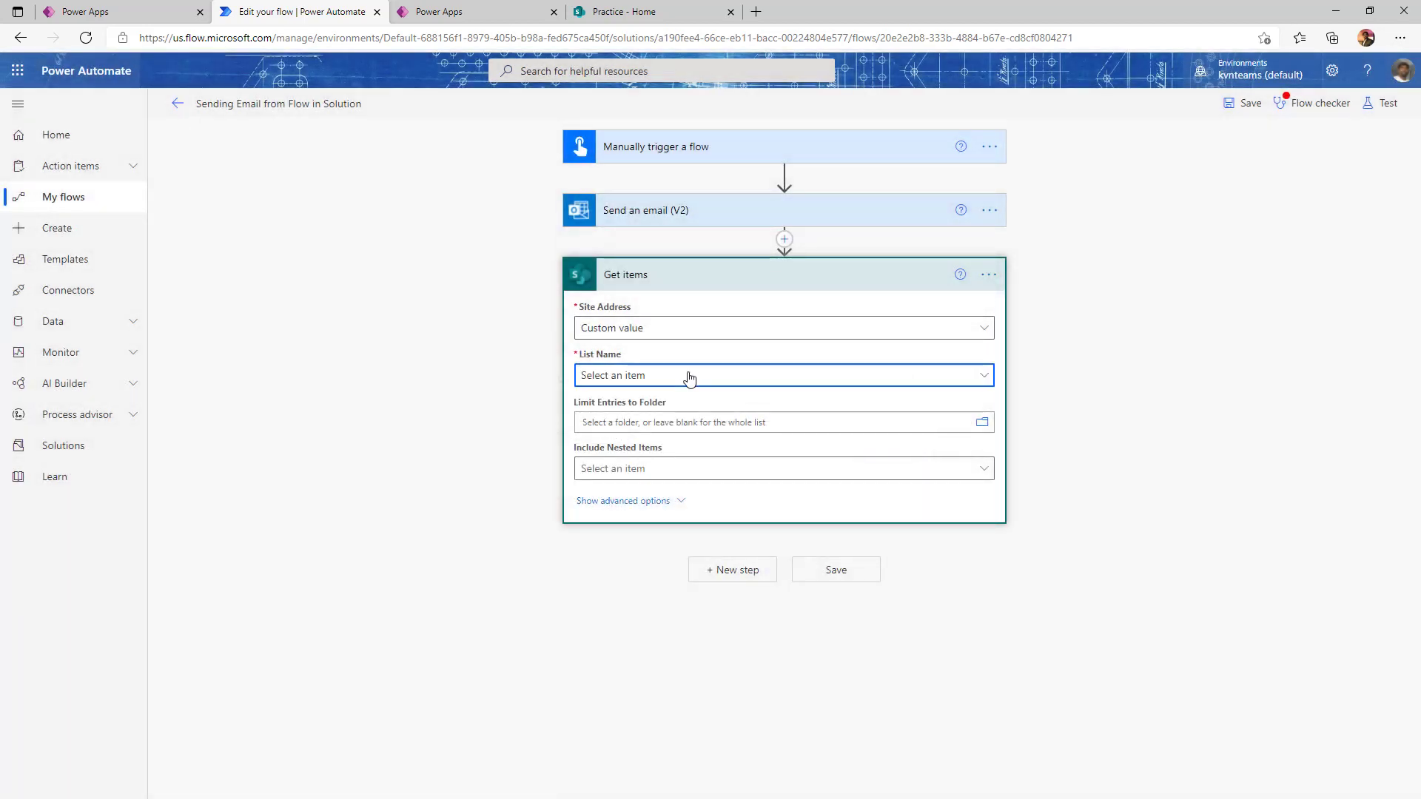
Choose Dummy List as the list for the Get items action.
click(688, 376)
scroll(669, 591, down, 3)
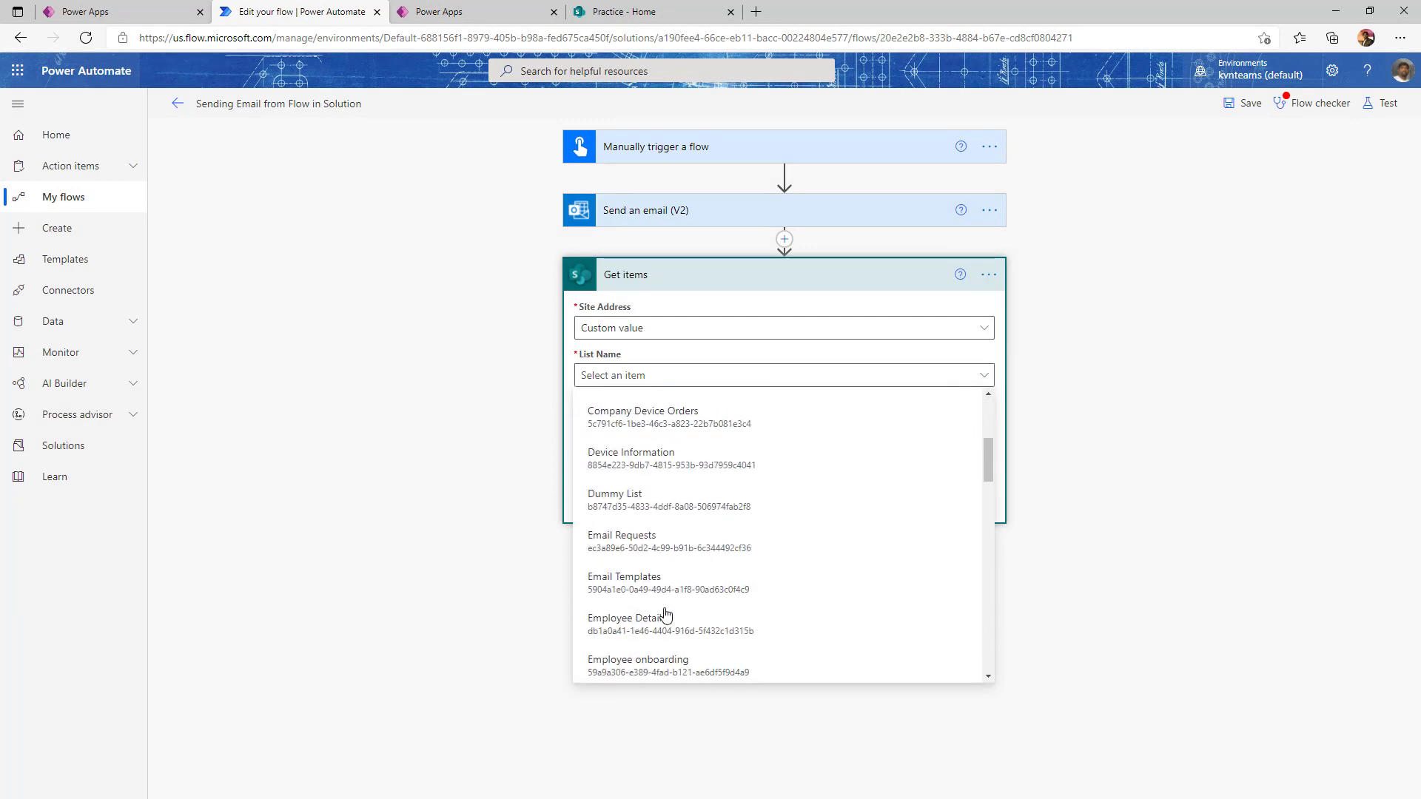
click(656, 501)
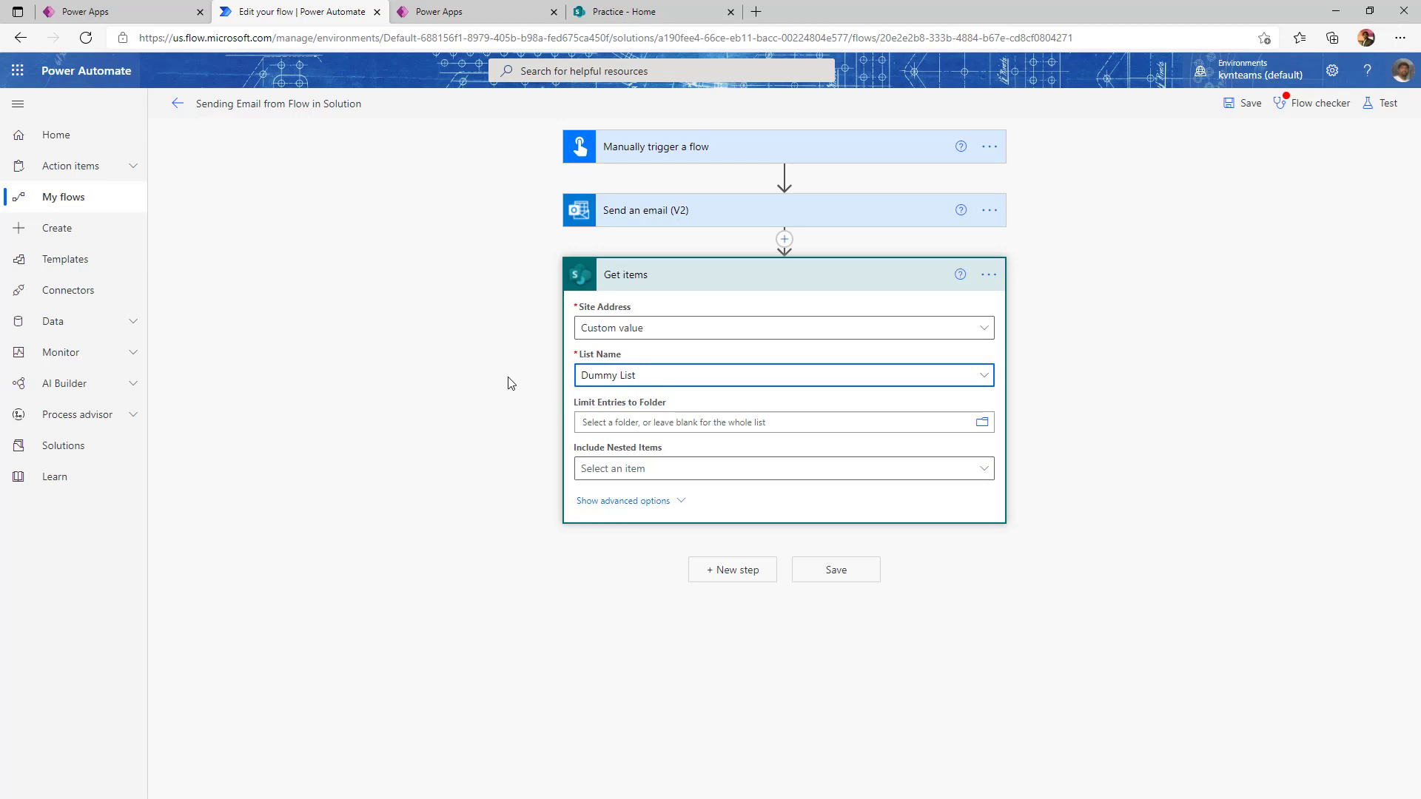
Check the SharePoint Site URL variable in Power Apps, then return to Power Automate and save the flow with the Compose input length(outputs('Get_items')?['body/value']).
click(130, 13)
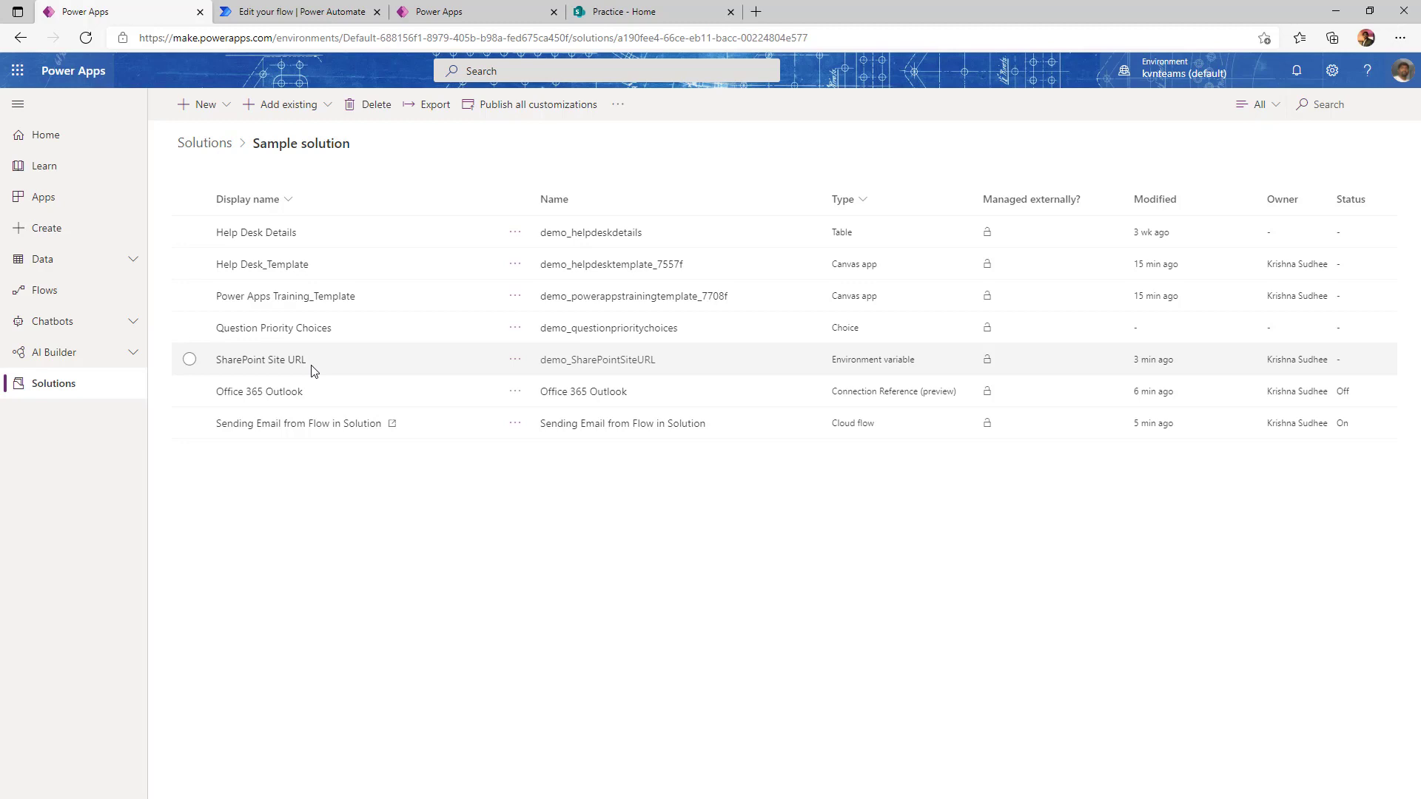
click(288, 12)
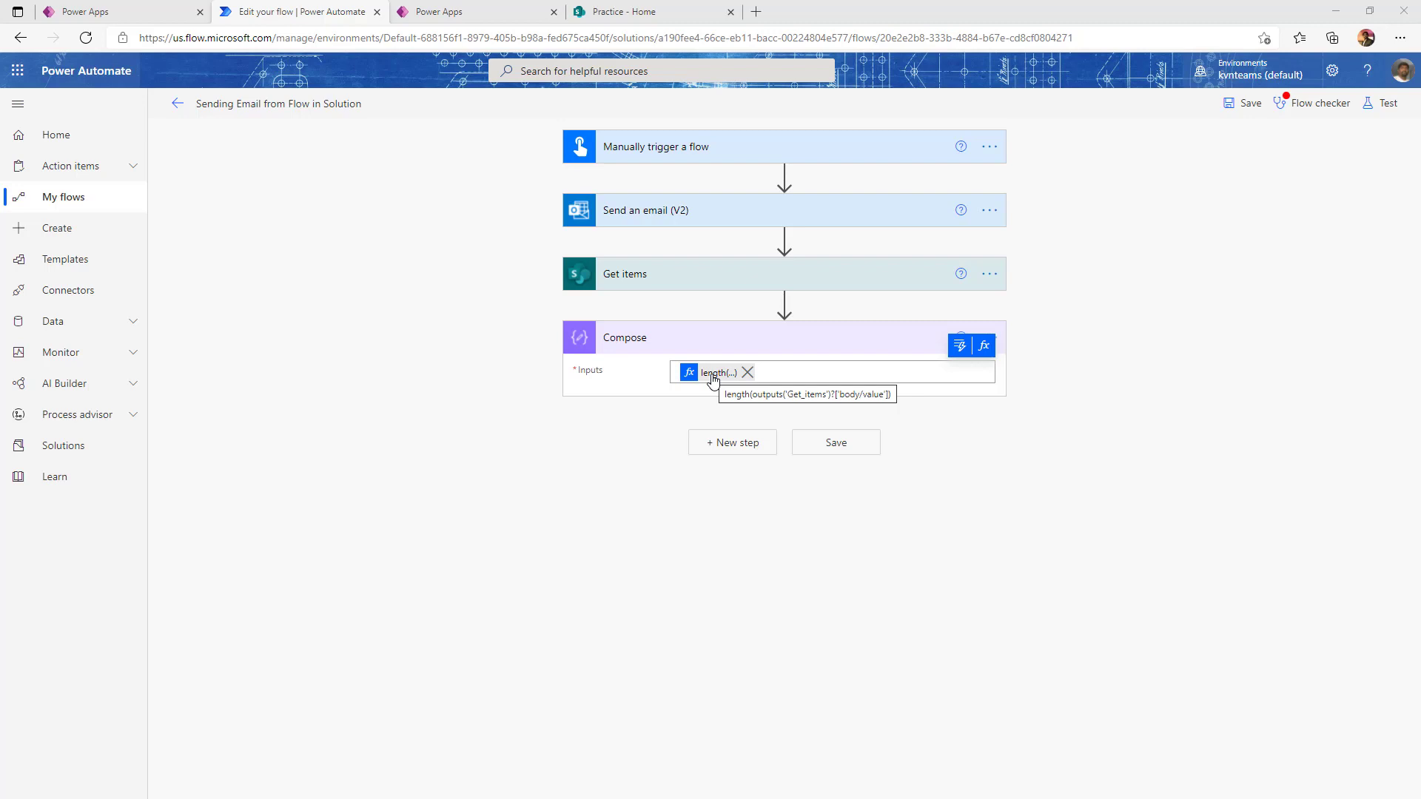
click(833, 452)
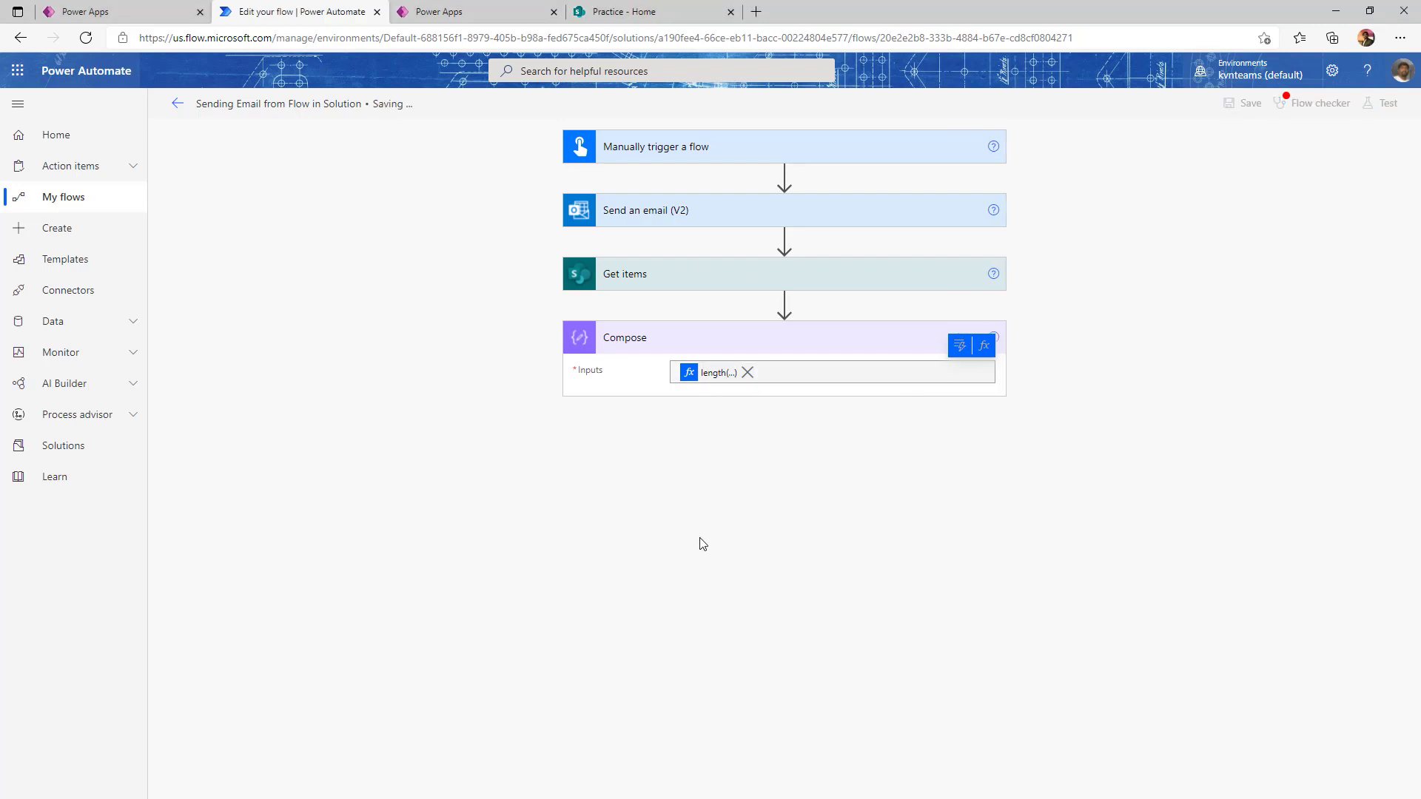
Switch to Power Apps, publish all of the Sample solution's customizations, and run the solution checker from the export setup.
click(122, 12)
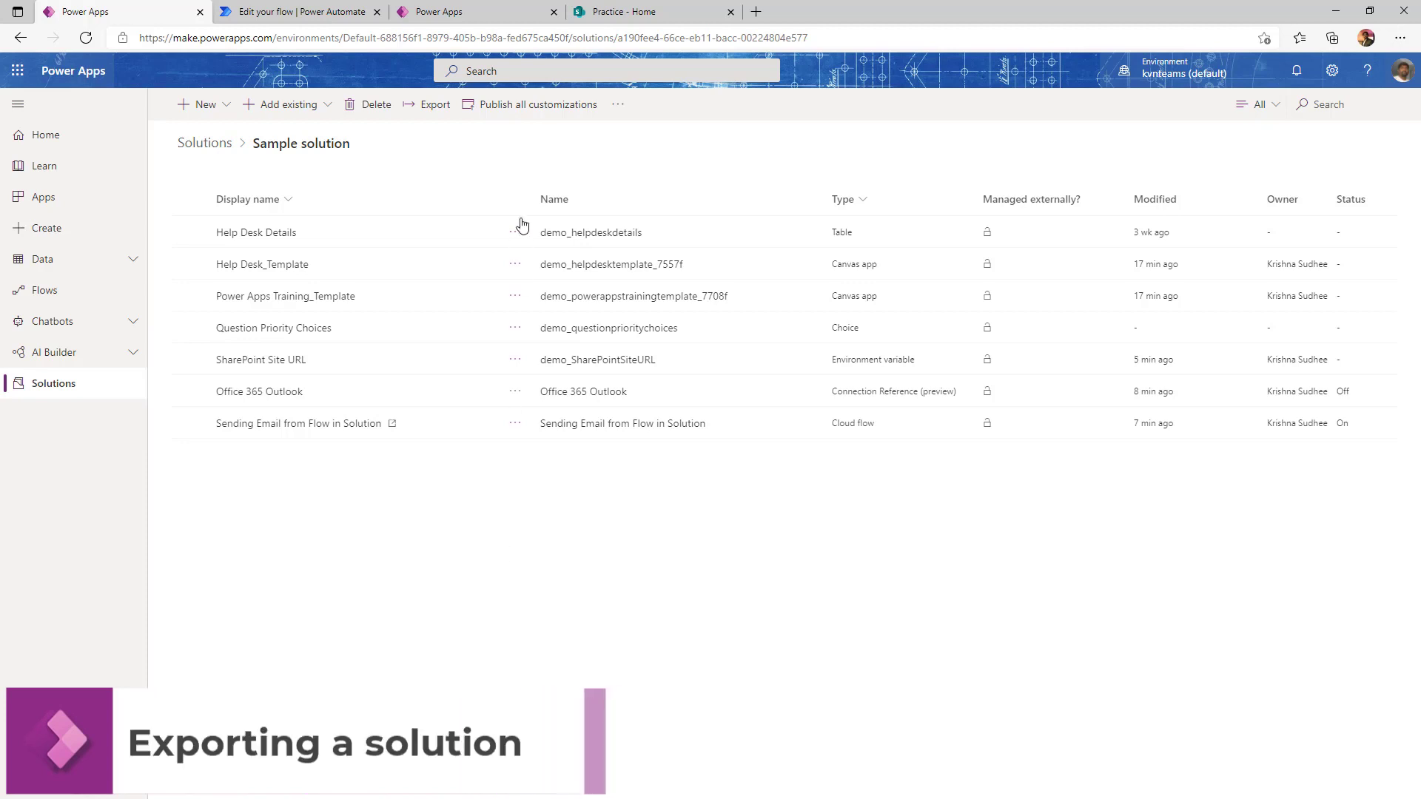
click(532, 111)
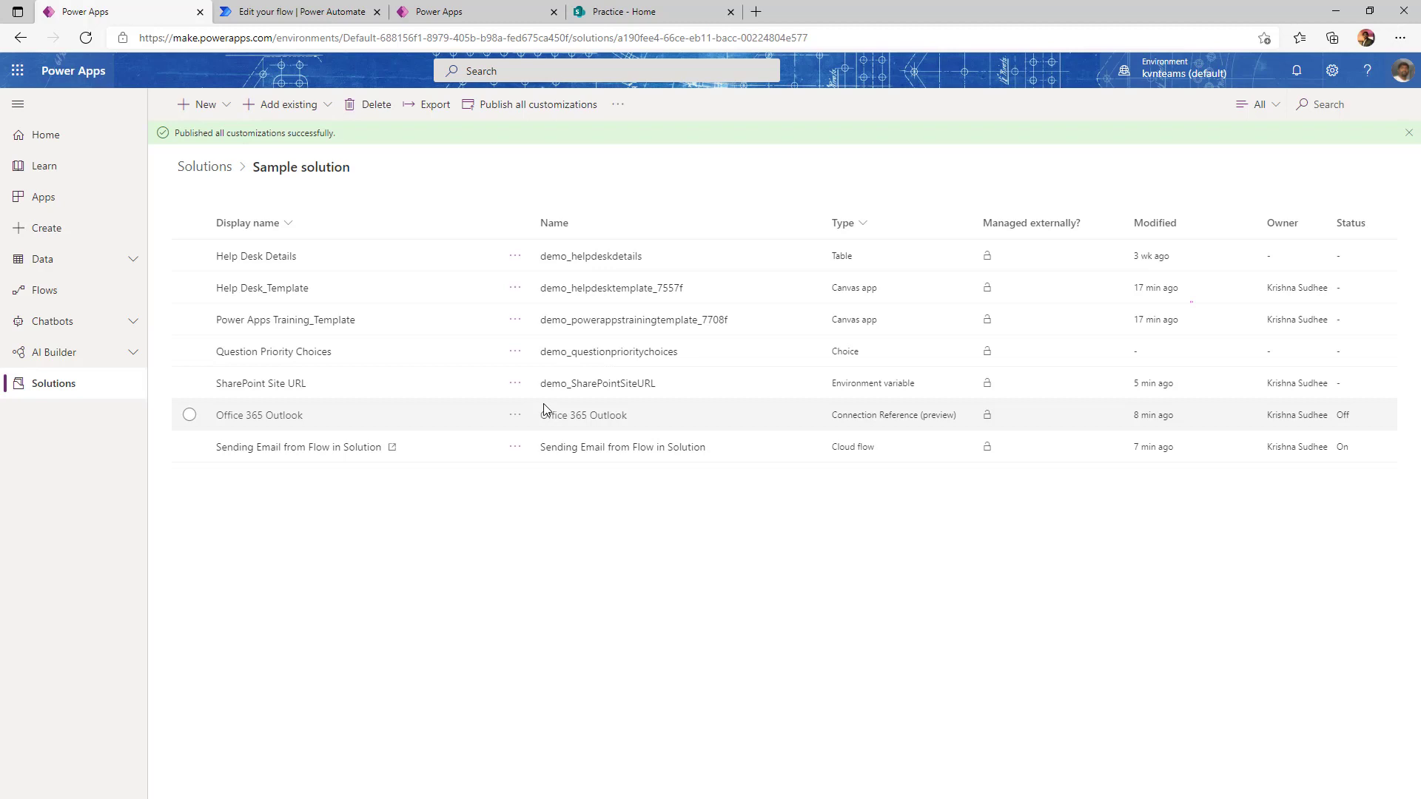
click(415, 107)
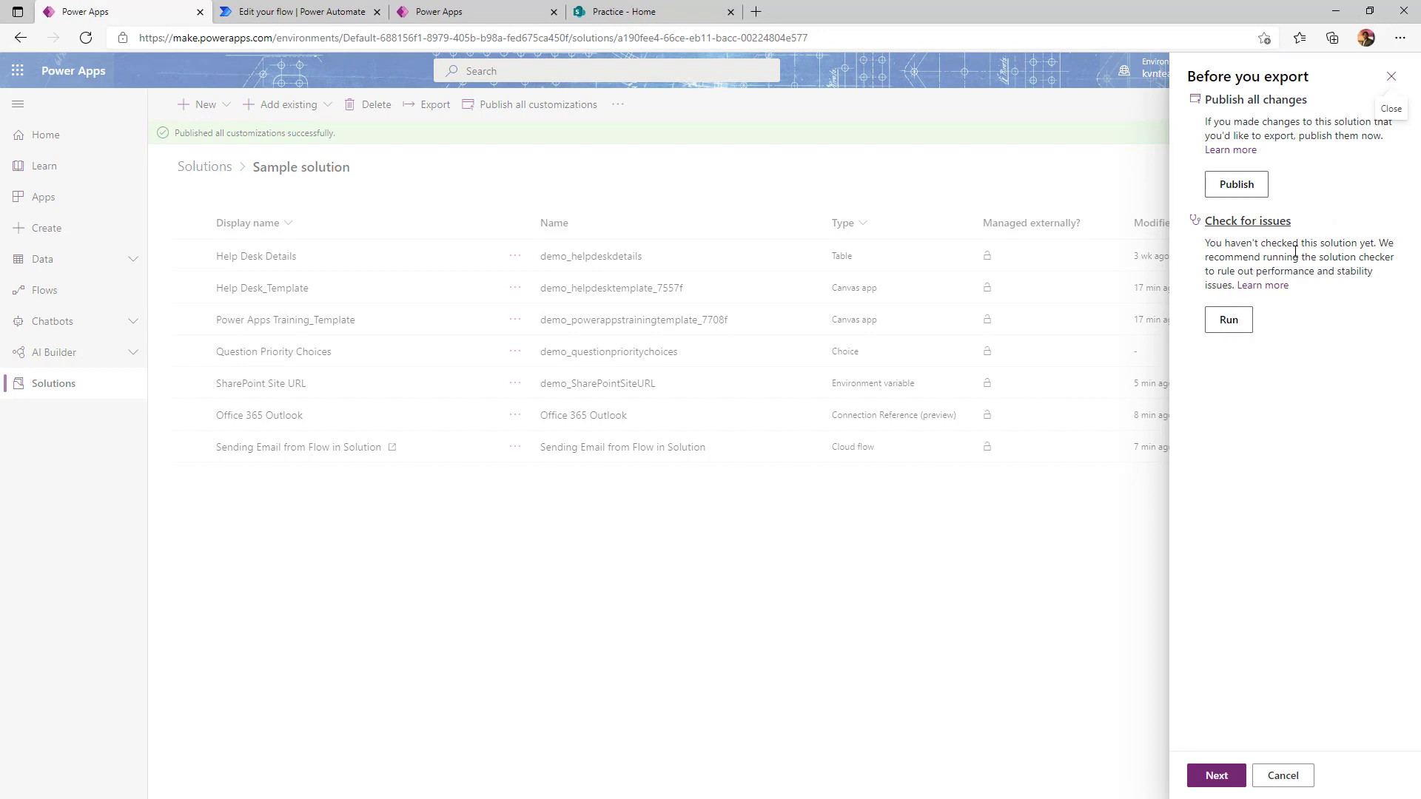
click(1227, 319)
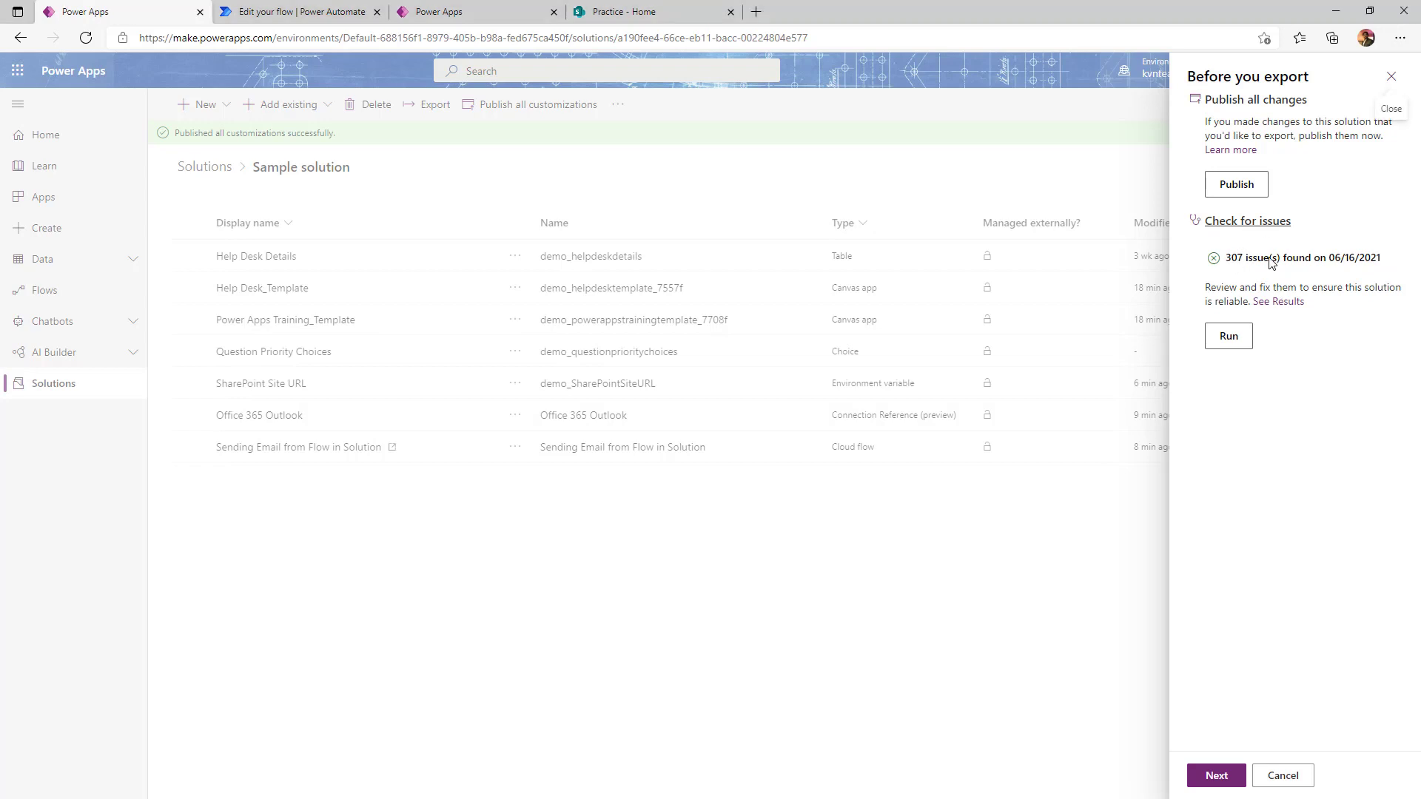
Open the solution checker results and examine the issues listed for the Help Desk and Power Apps Training canvas apps.
click(1282, 304)
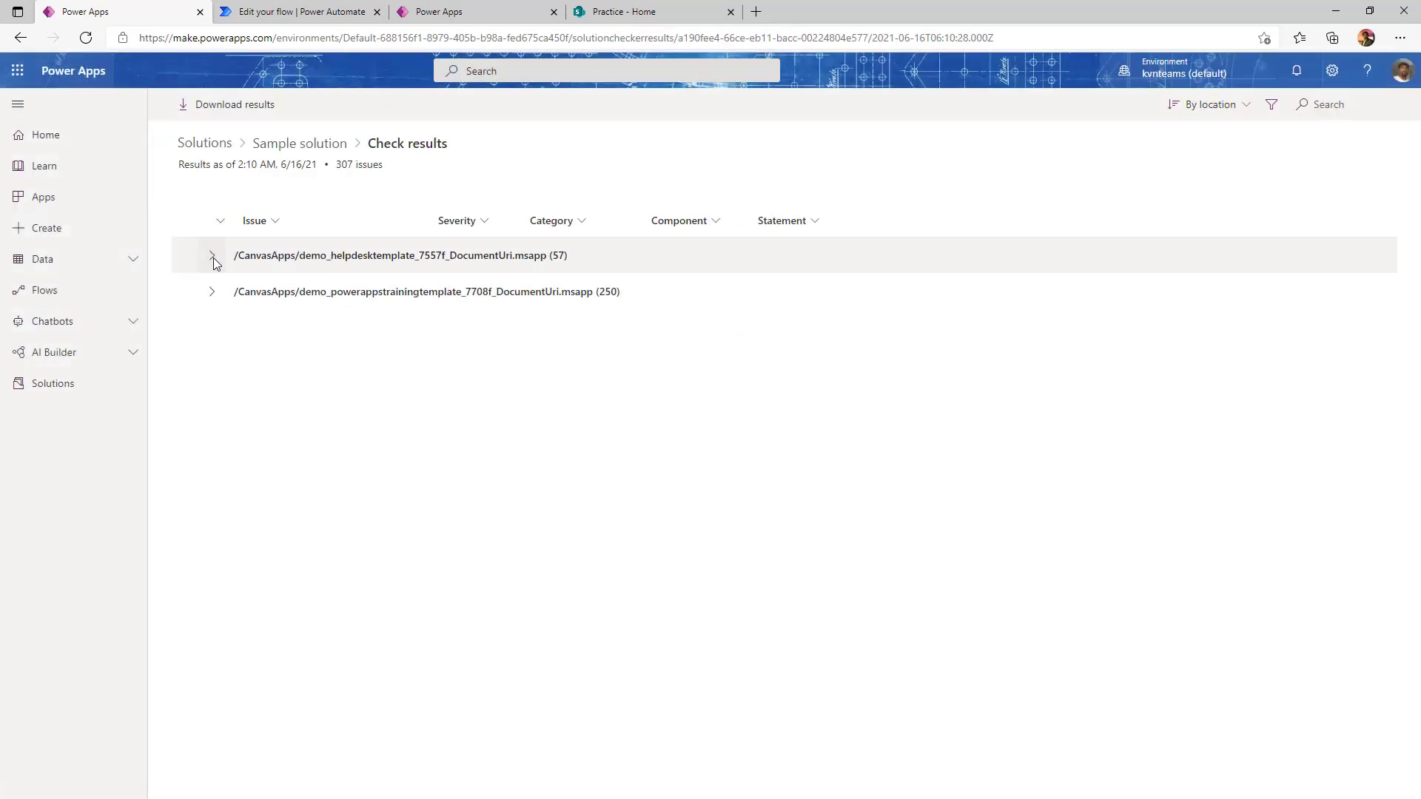
click(211, 256)
scroll(531, 305, down, 10)
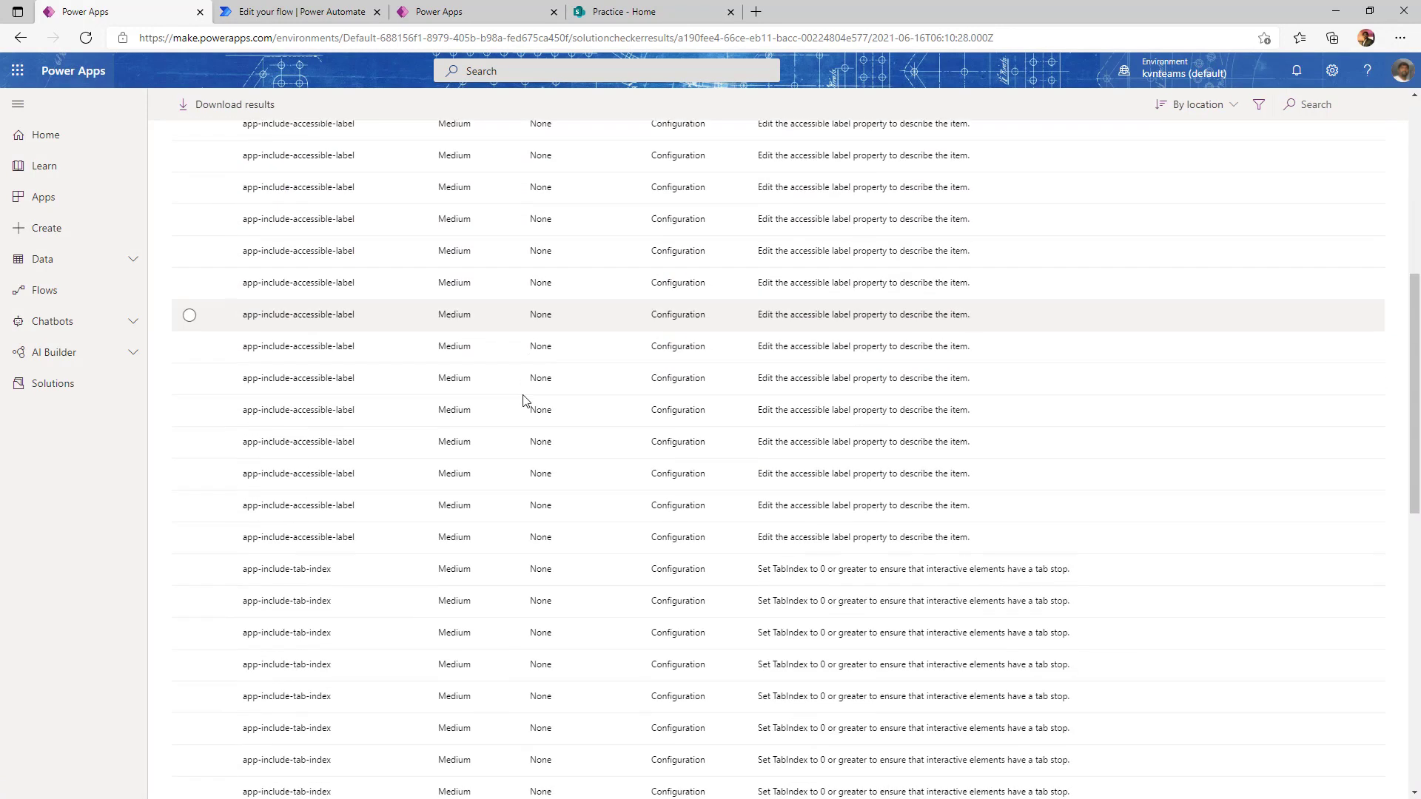
scroll(518, 448, down, 3)
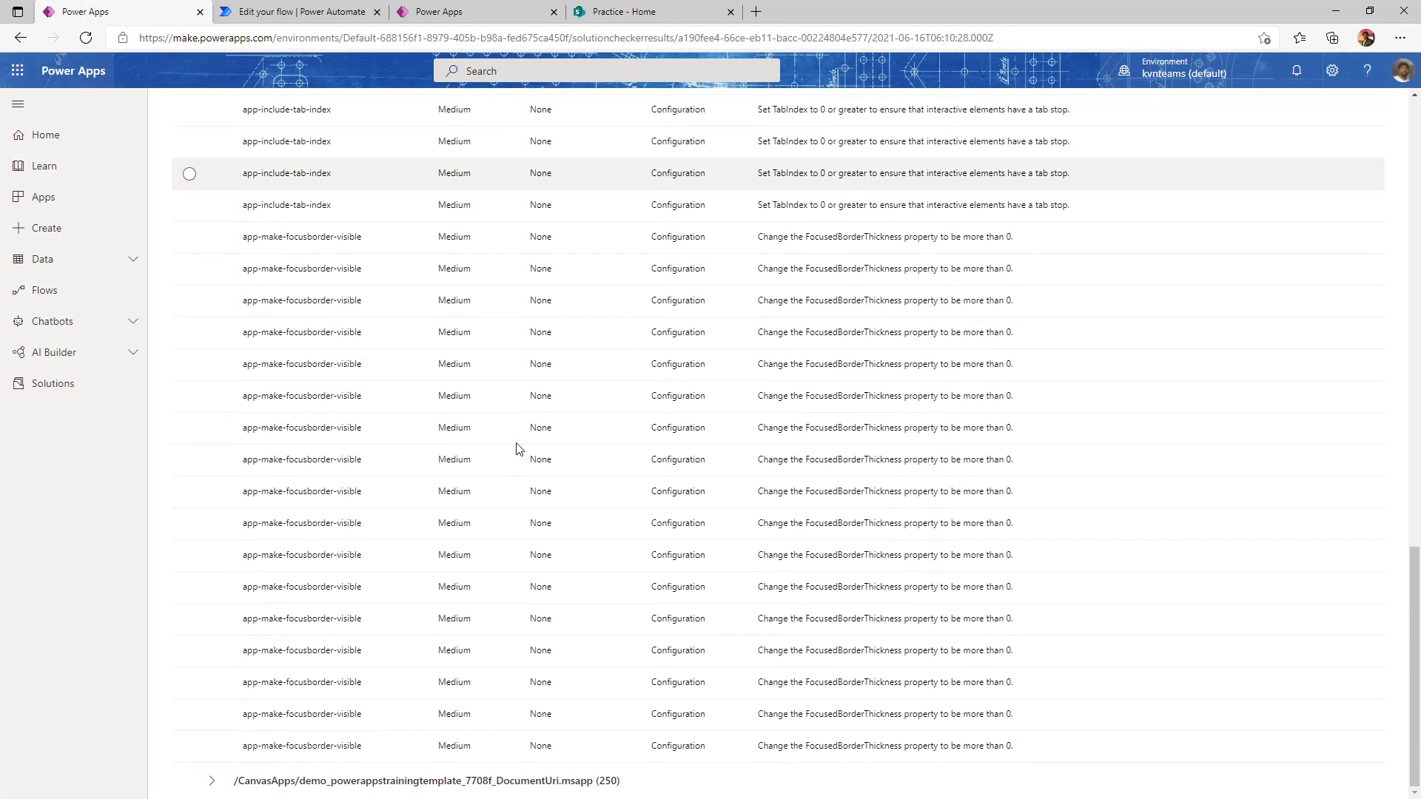
scroll(517, 446, up, 13)
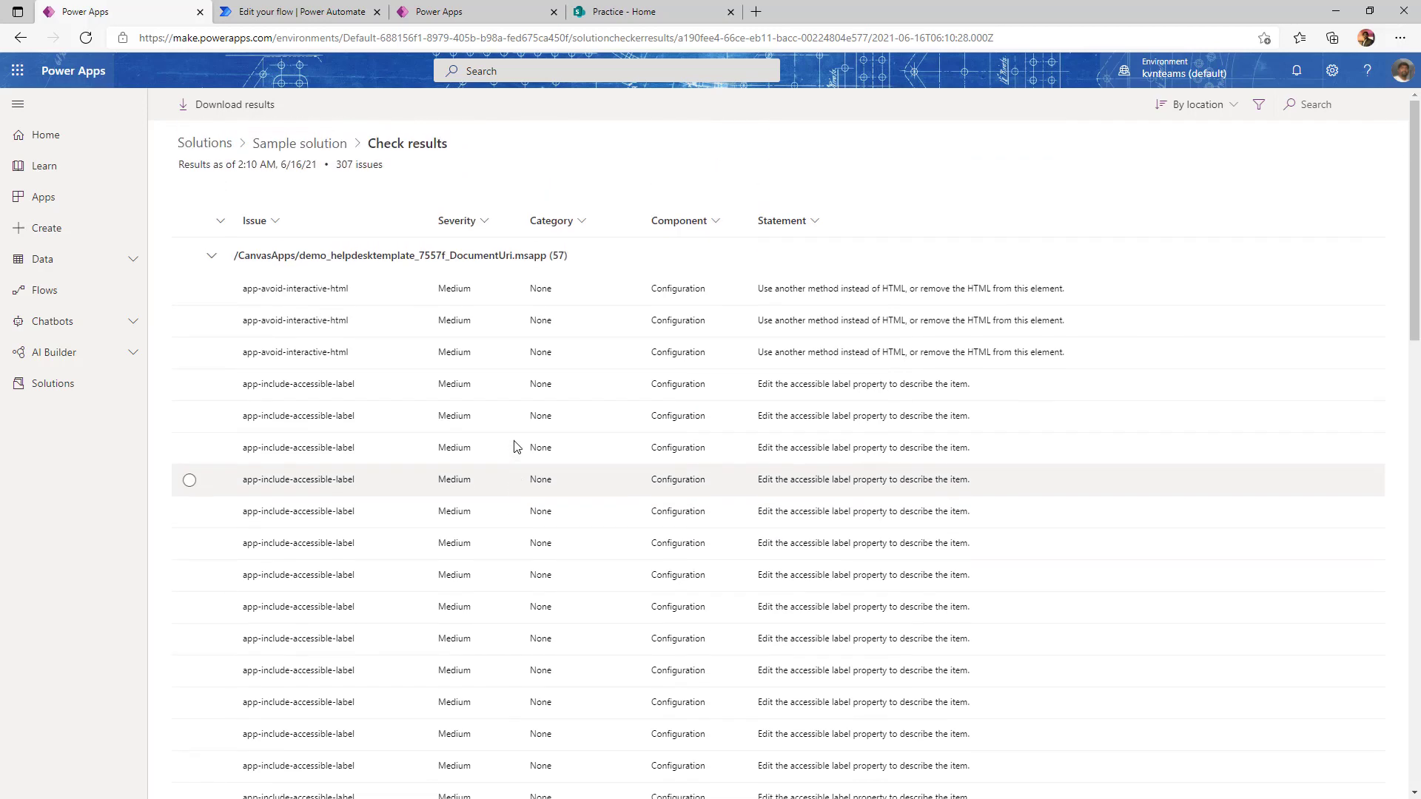
click(211, 259)
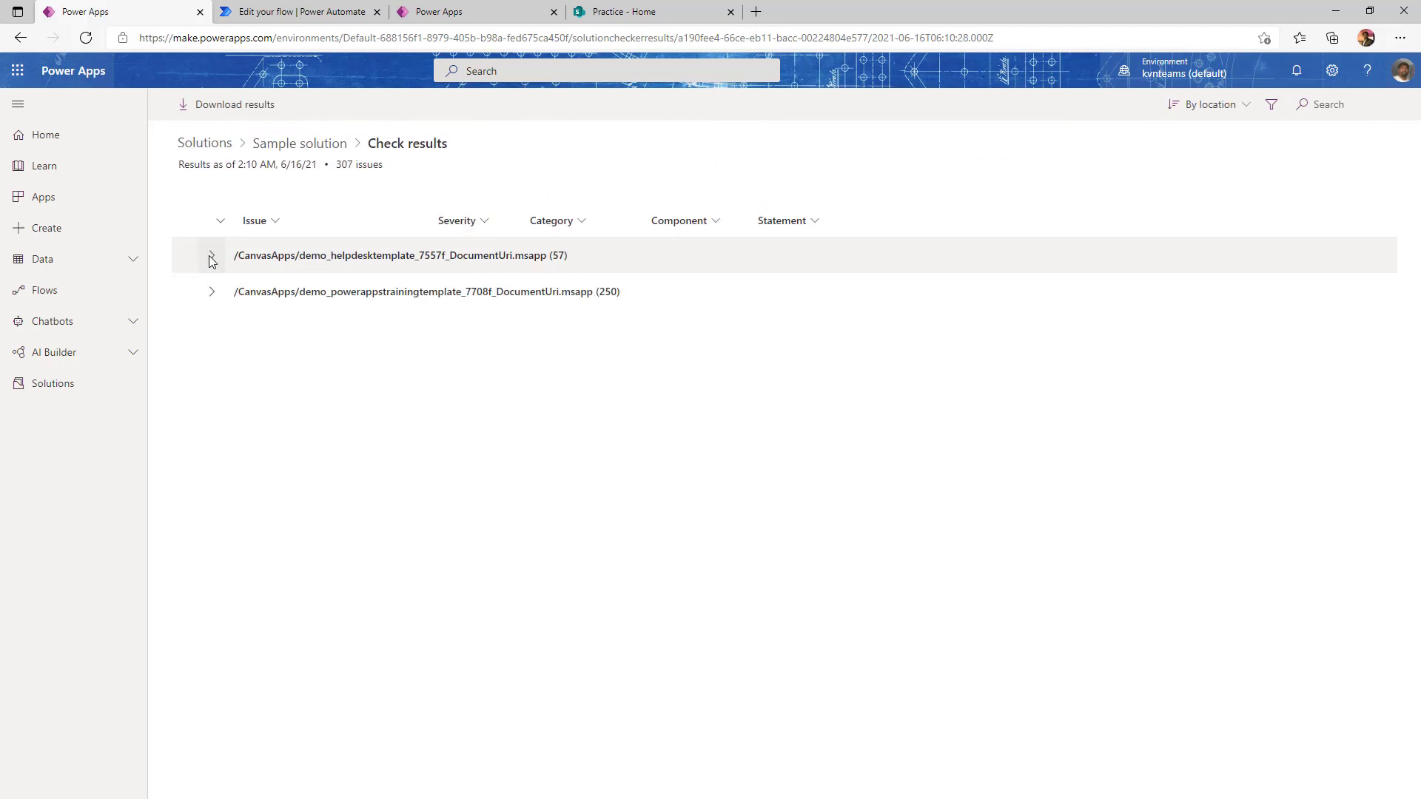
click(210, 290)
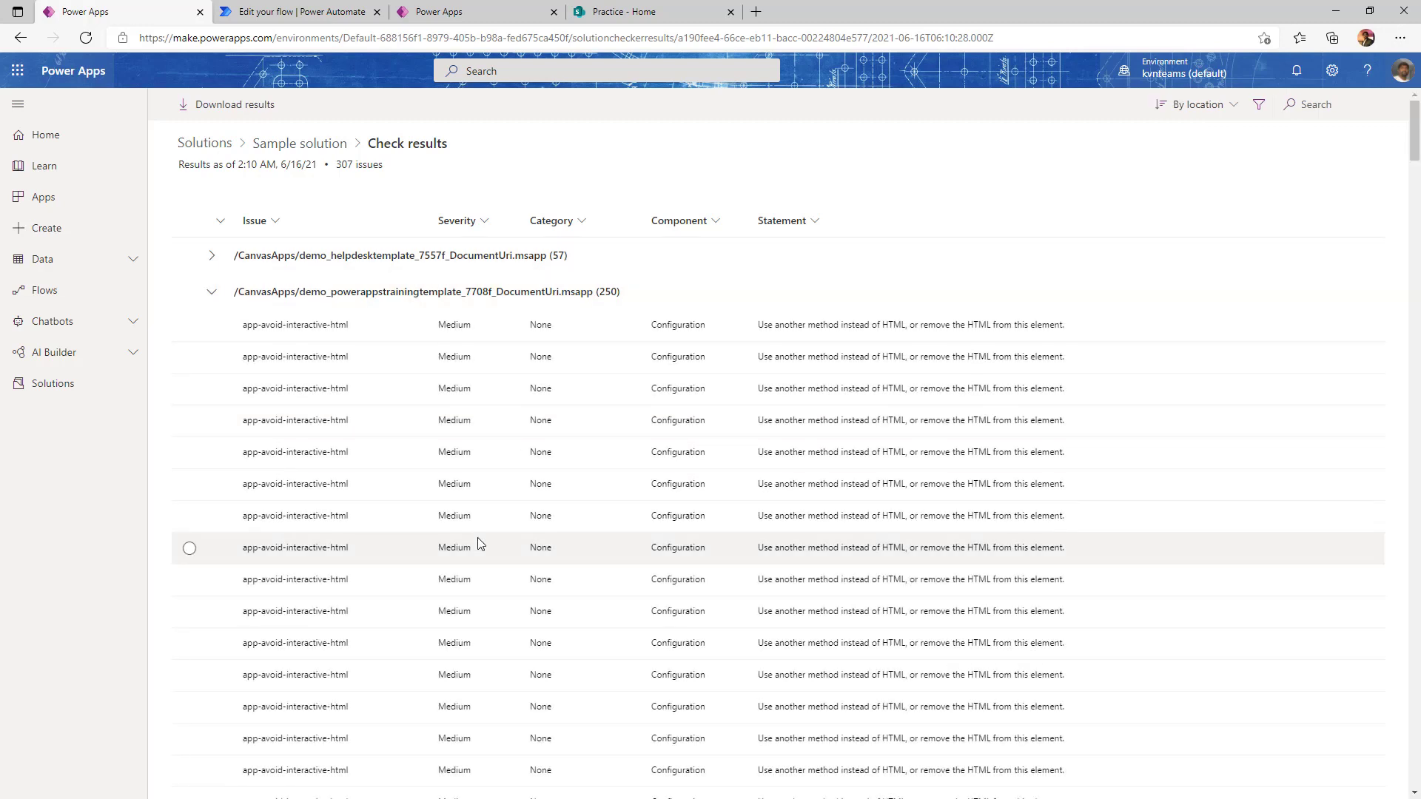
scroll(480, 544, down, 20)
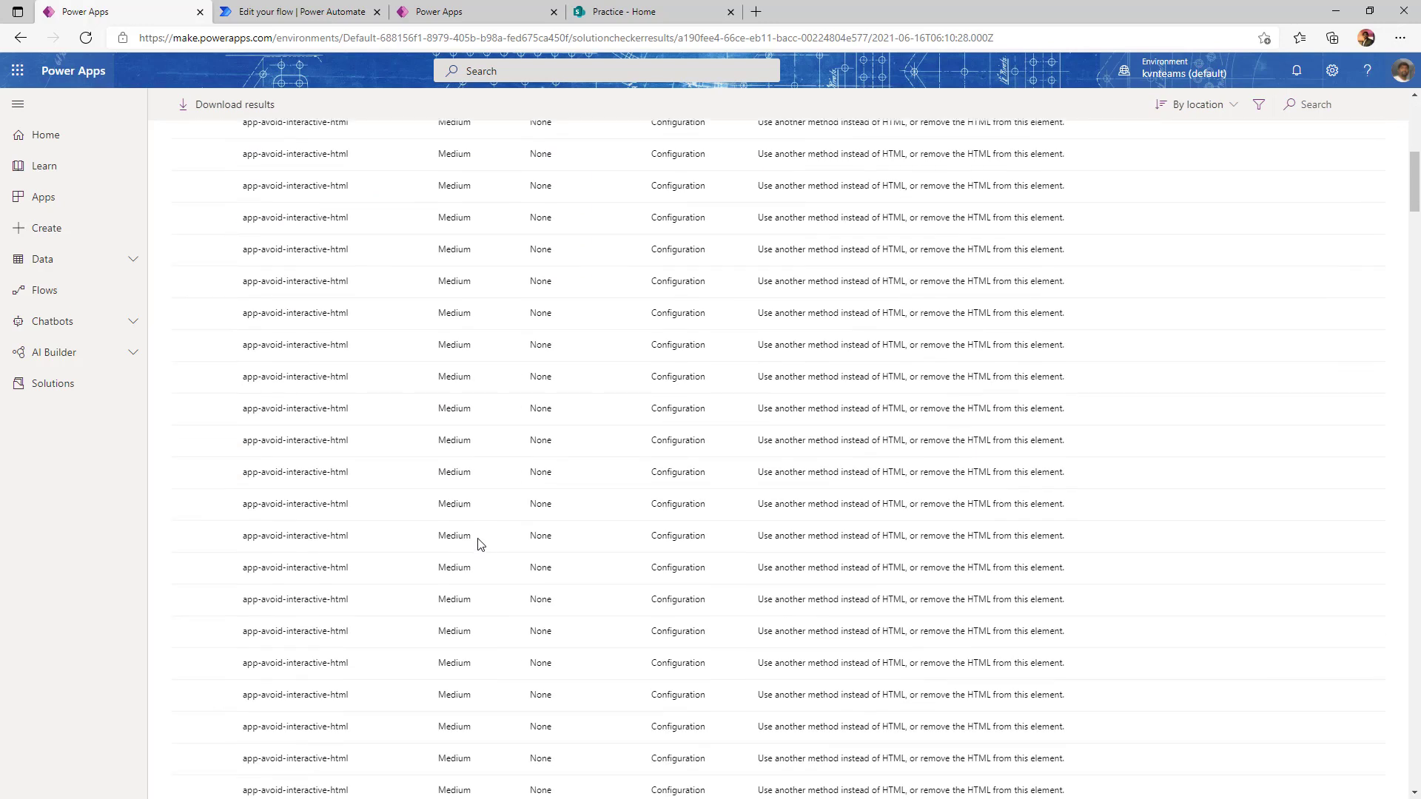
Return from the checker results to the Sample solution and export it as a managed solution with version 1.0.0.1.
scroll(467, 546, up, 20)
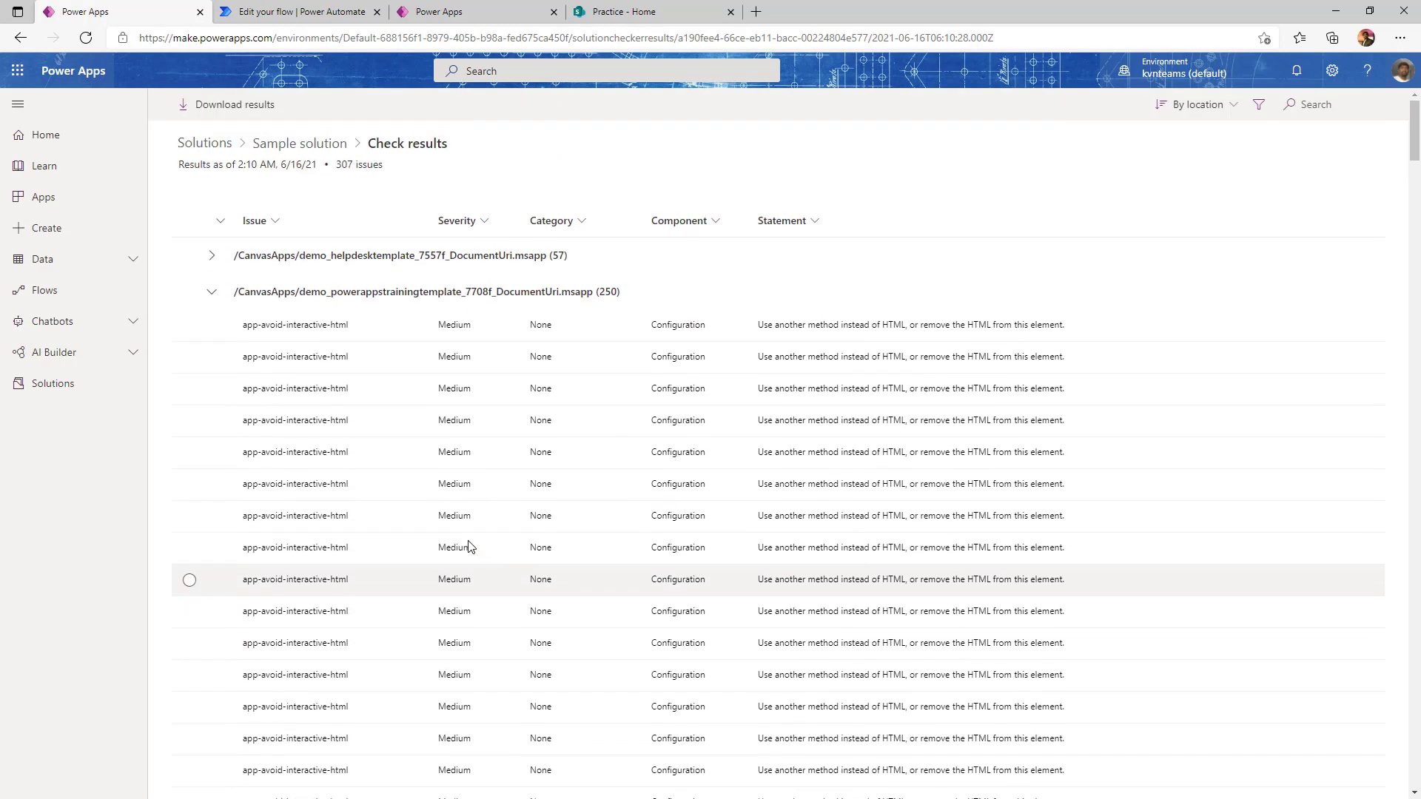
click(212, 291)
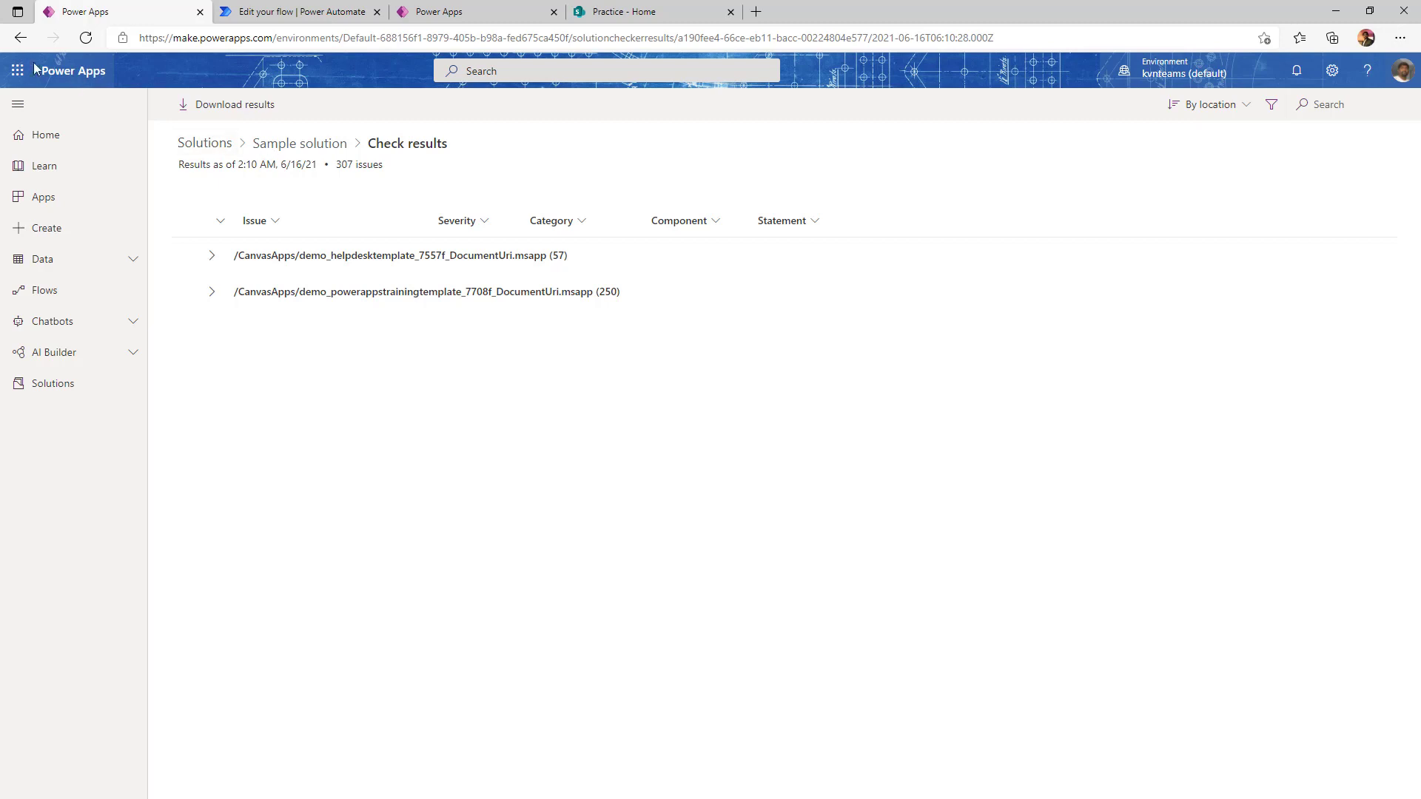
click(20, 37)
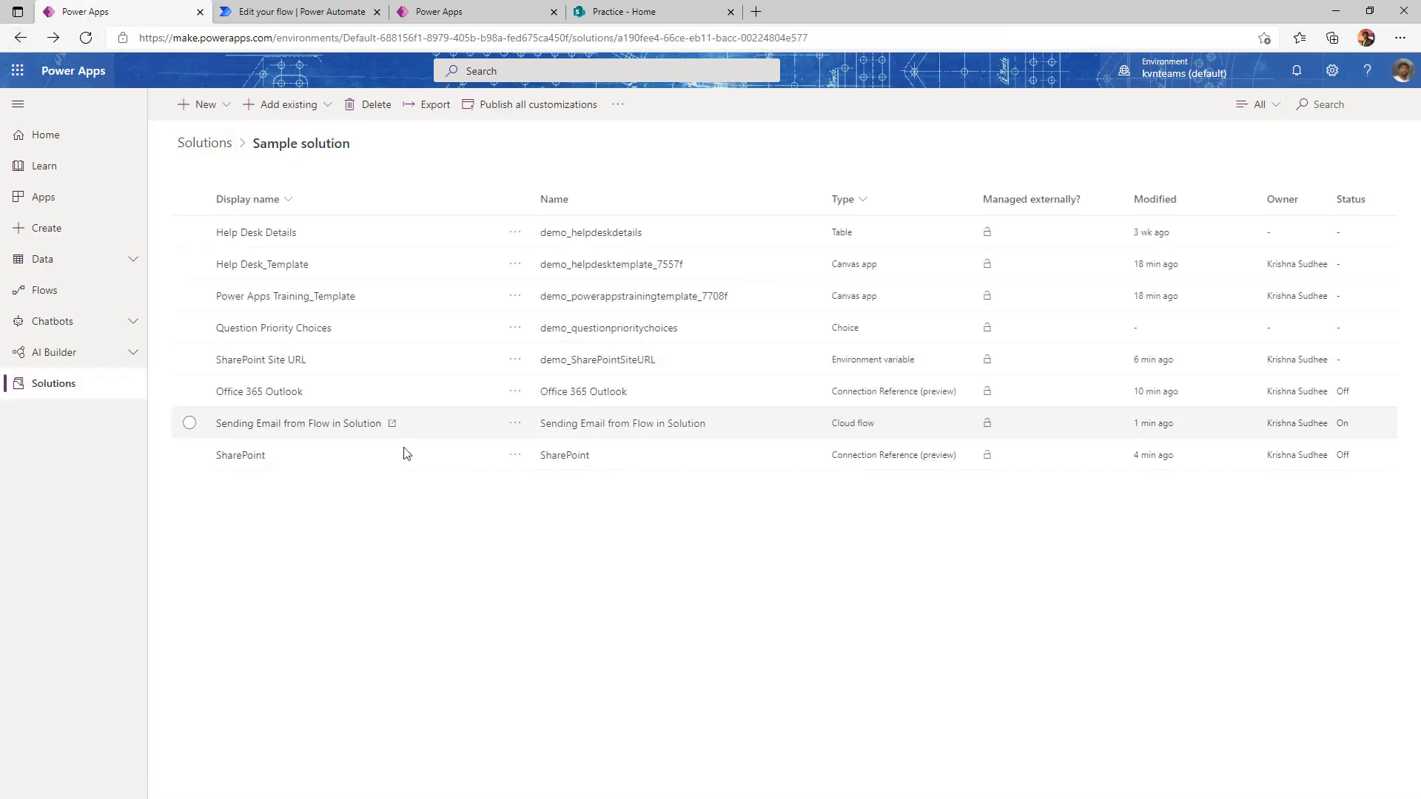
click(412, 104)
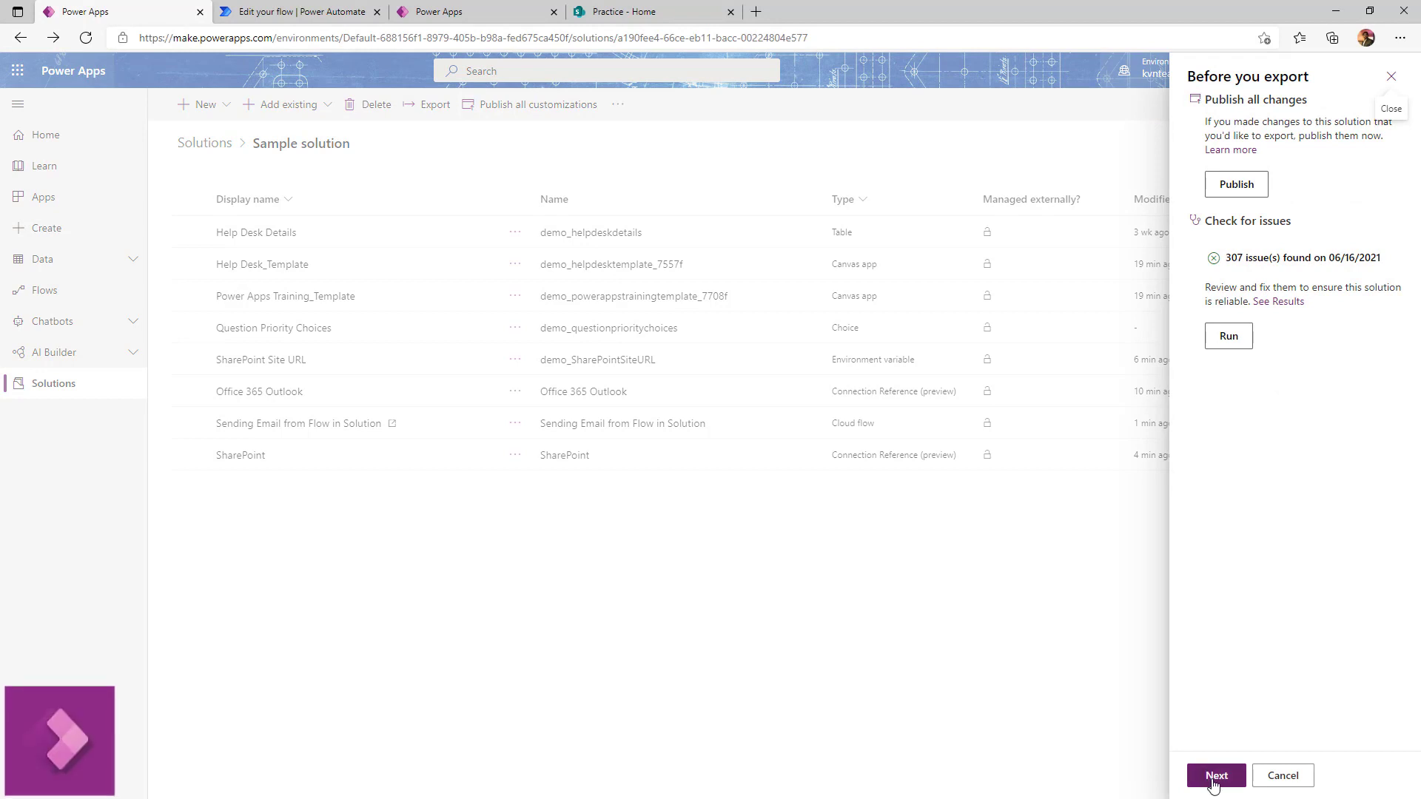
click(1214, 778)
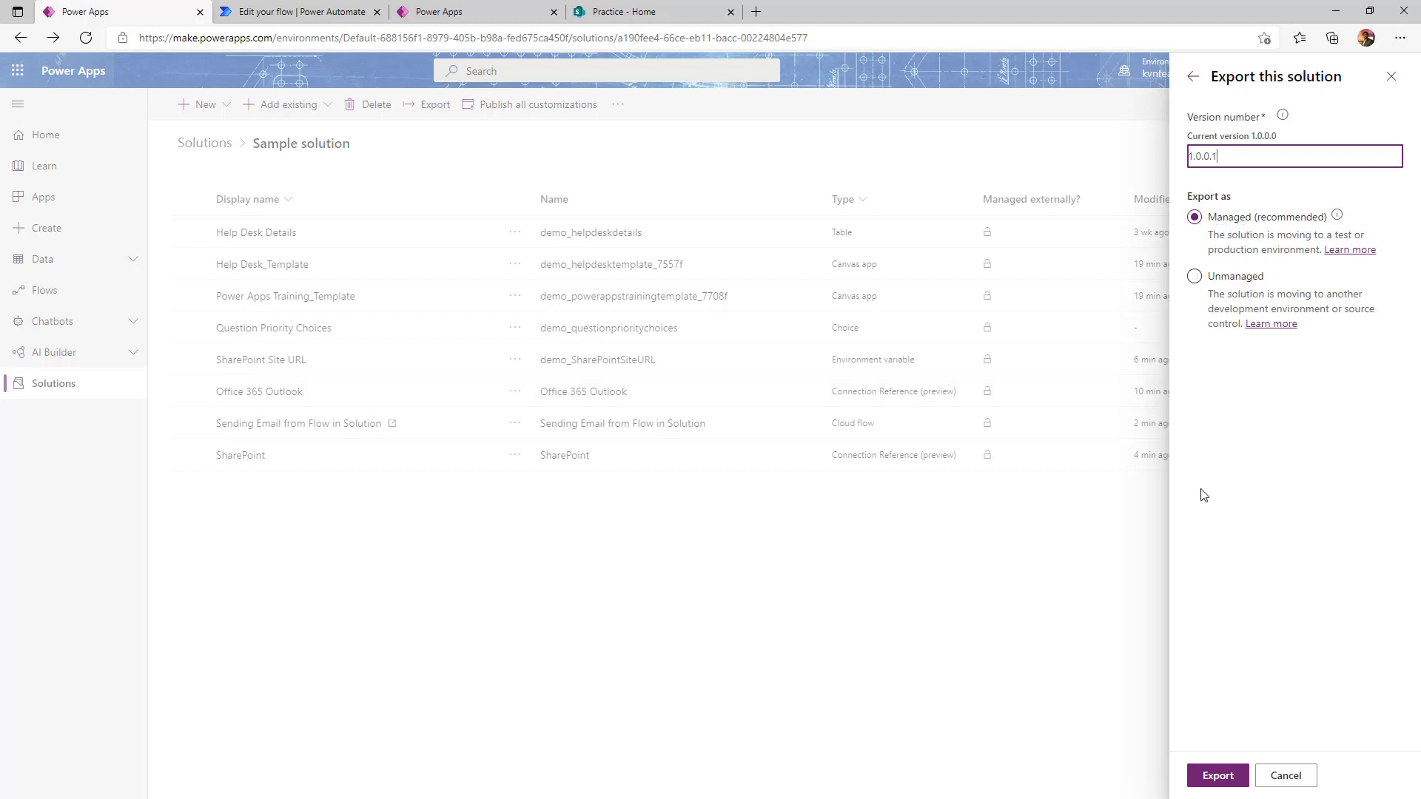
click(1223, 783)
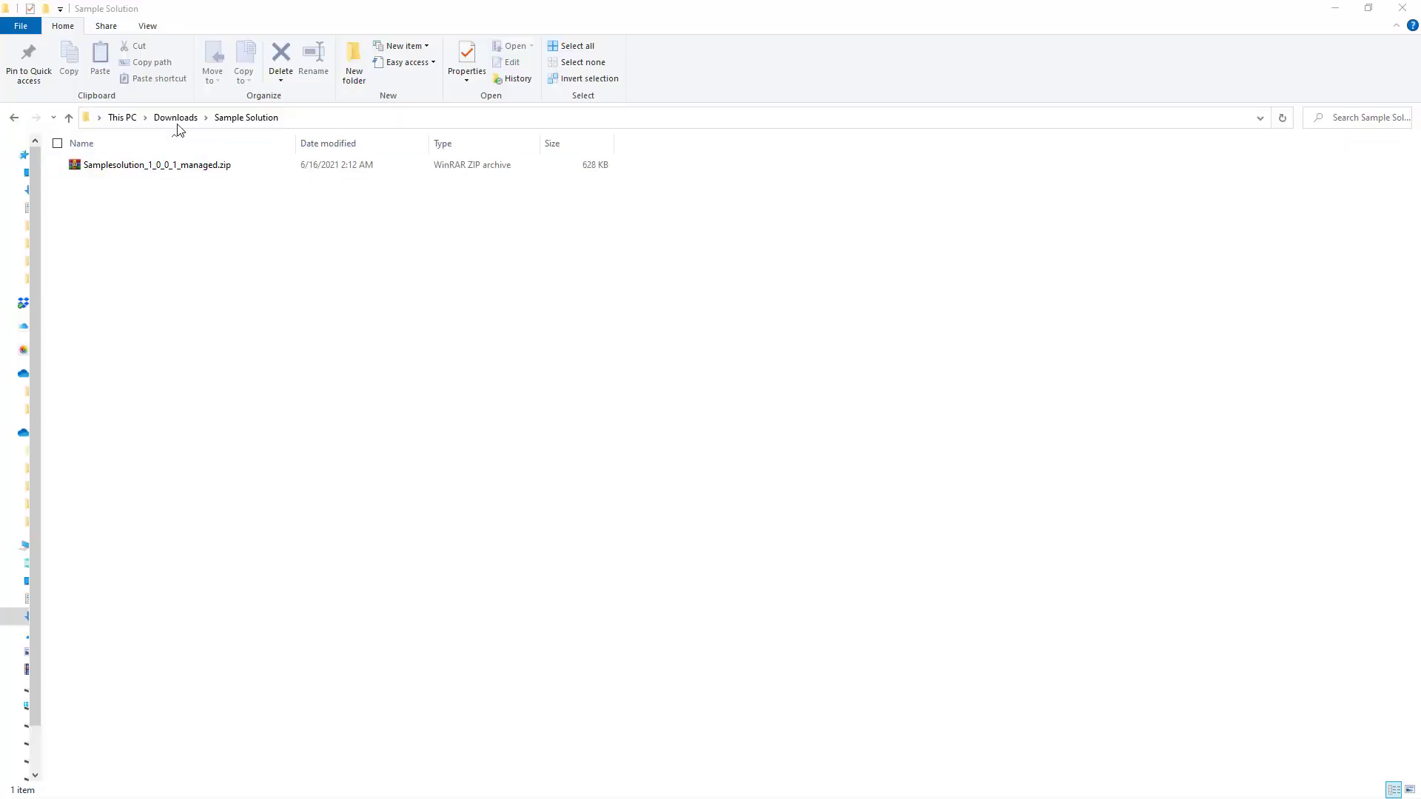
Extract Samplesolution_1_0_0_1_managed.zip in the Sample Solution folder in File Explorer and inspect the two .msapp files in CanvasApps.
right_click(179, 167)
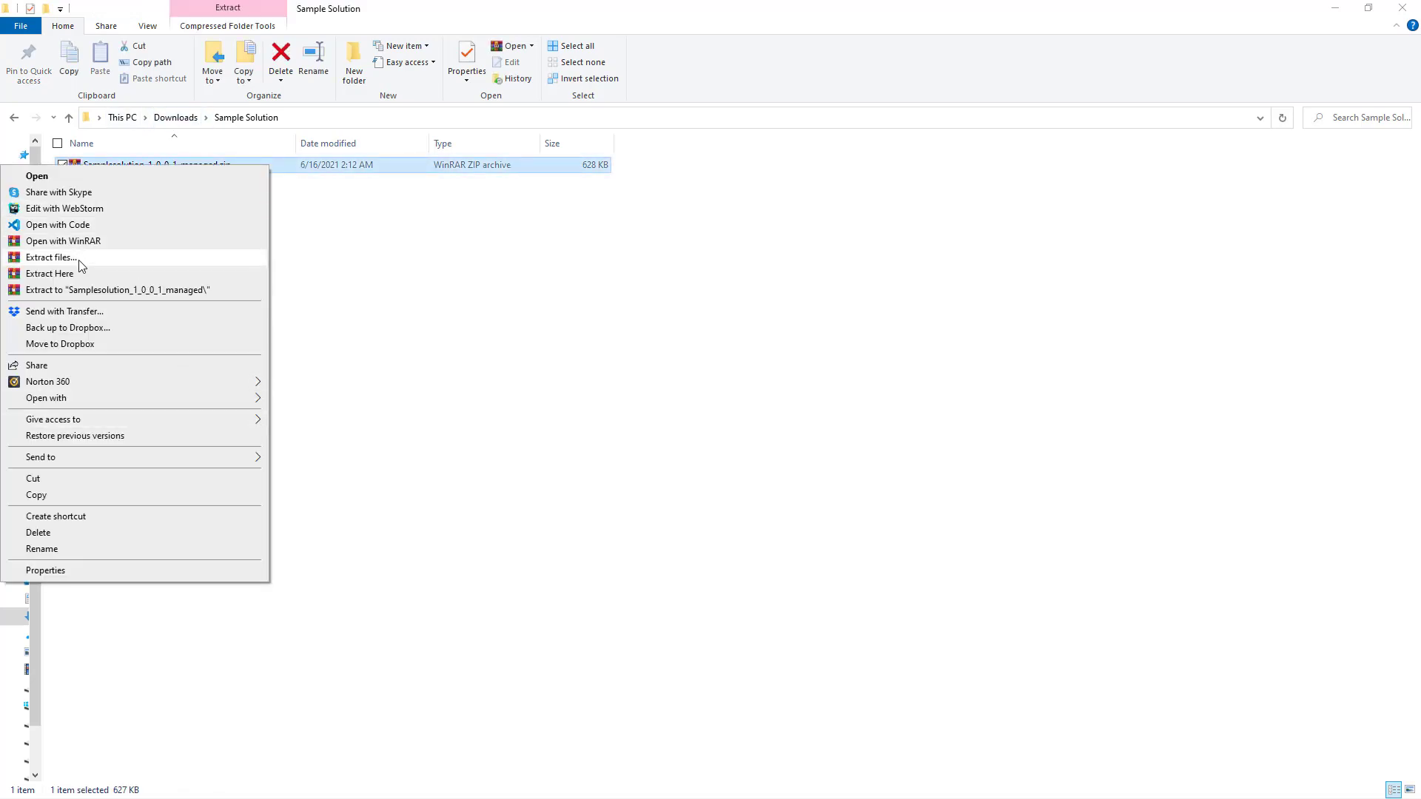
click(80, 274)
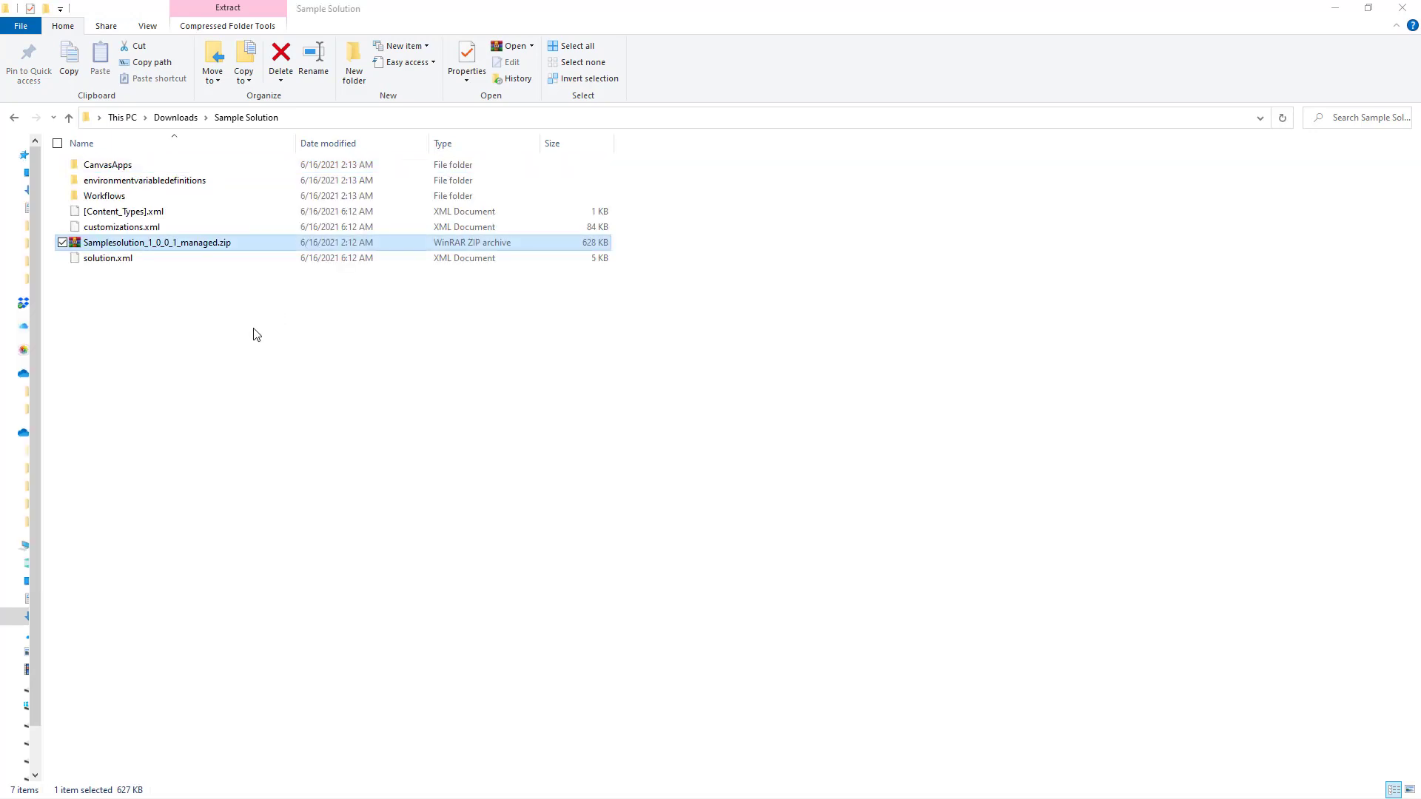
double_click(137, 163)
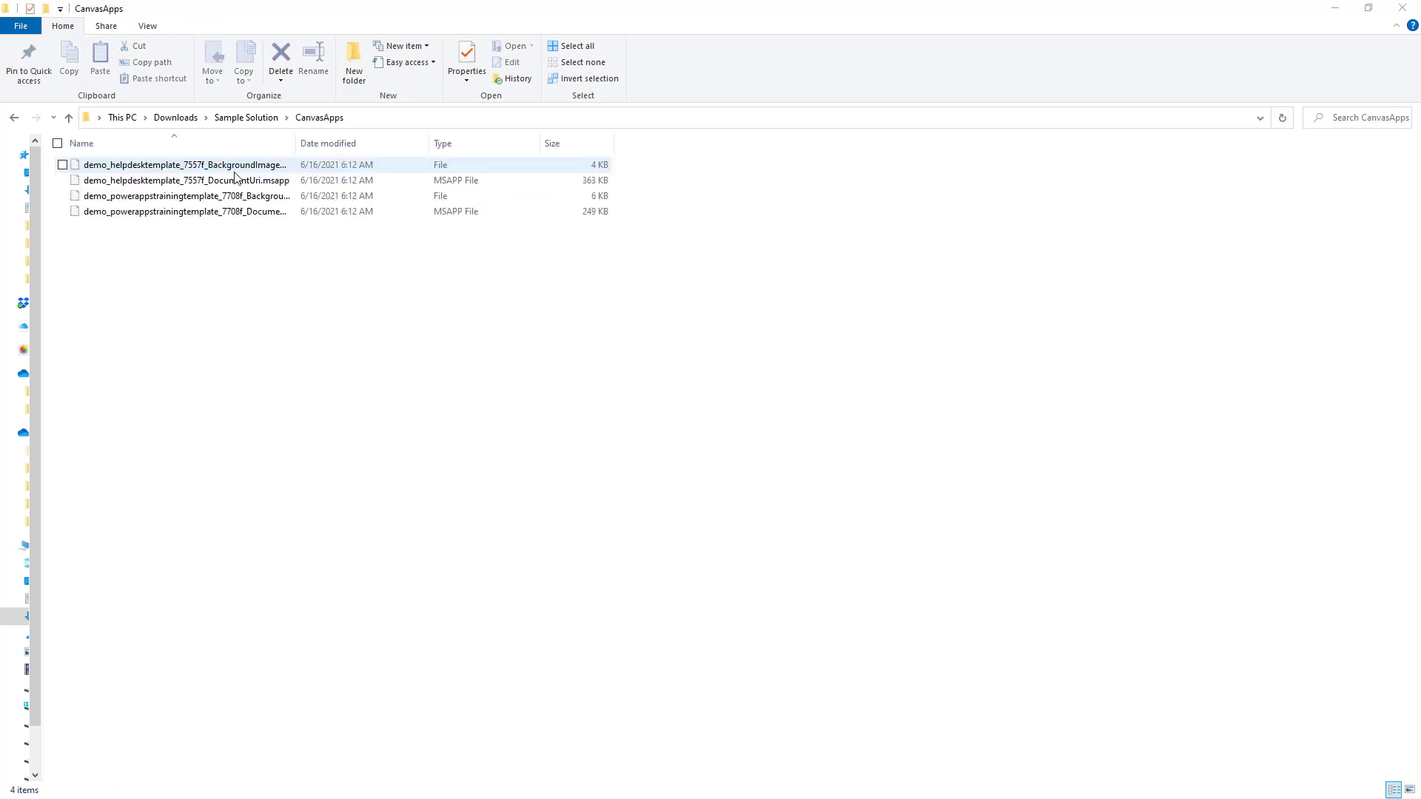
drag(296, 142, 374, 143)
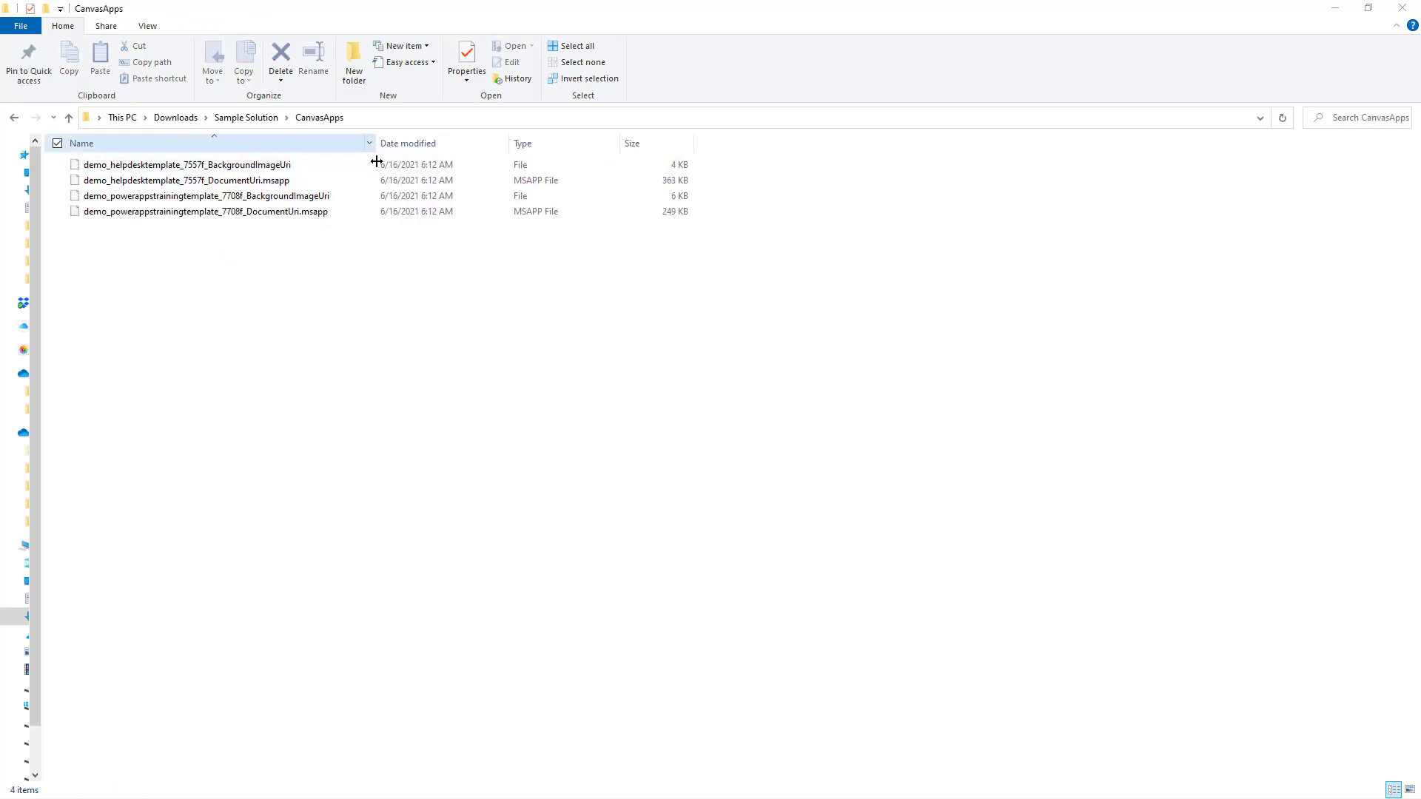
click(301, 181)
ctrl+click(335, 211)
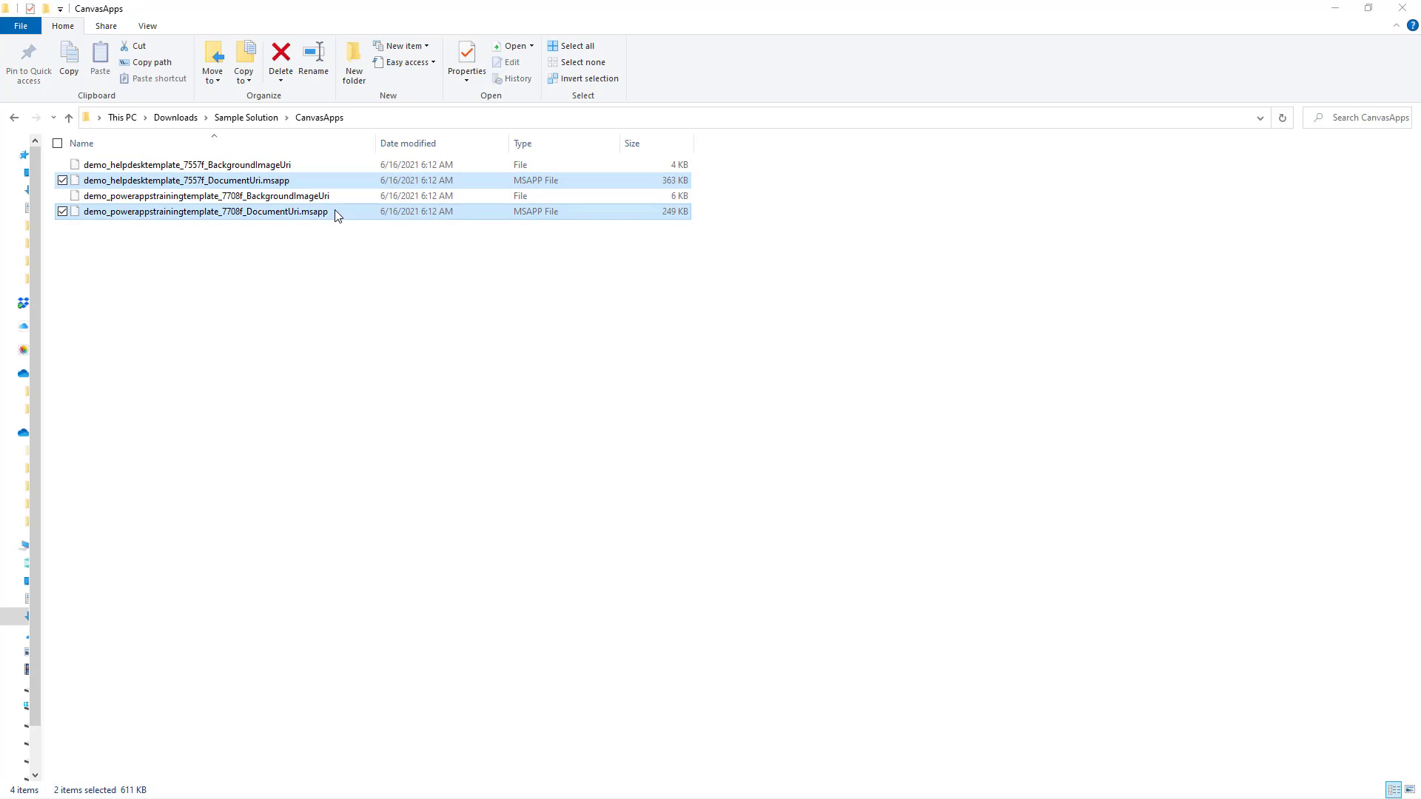
Examine the demo_SharePointSiteURL files under environmentvariabledefinitions and the solution.xml entry in the Sample Solution folder, then return to the browser.
click(256, 124)
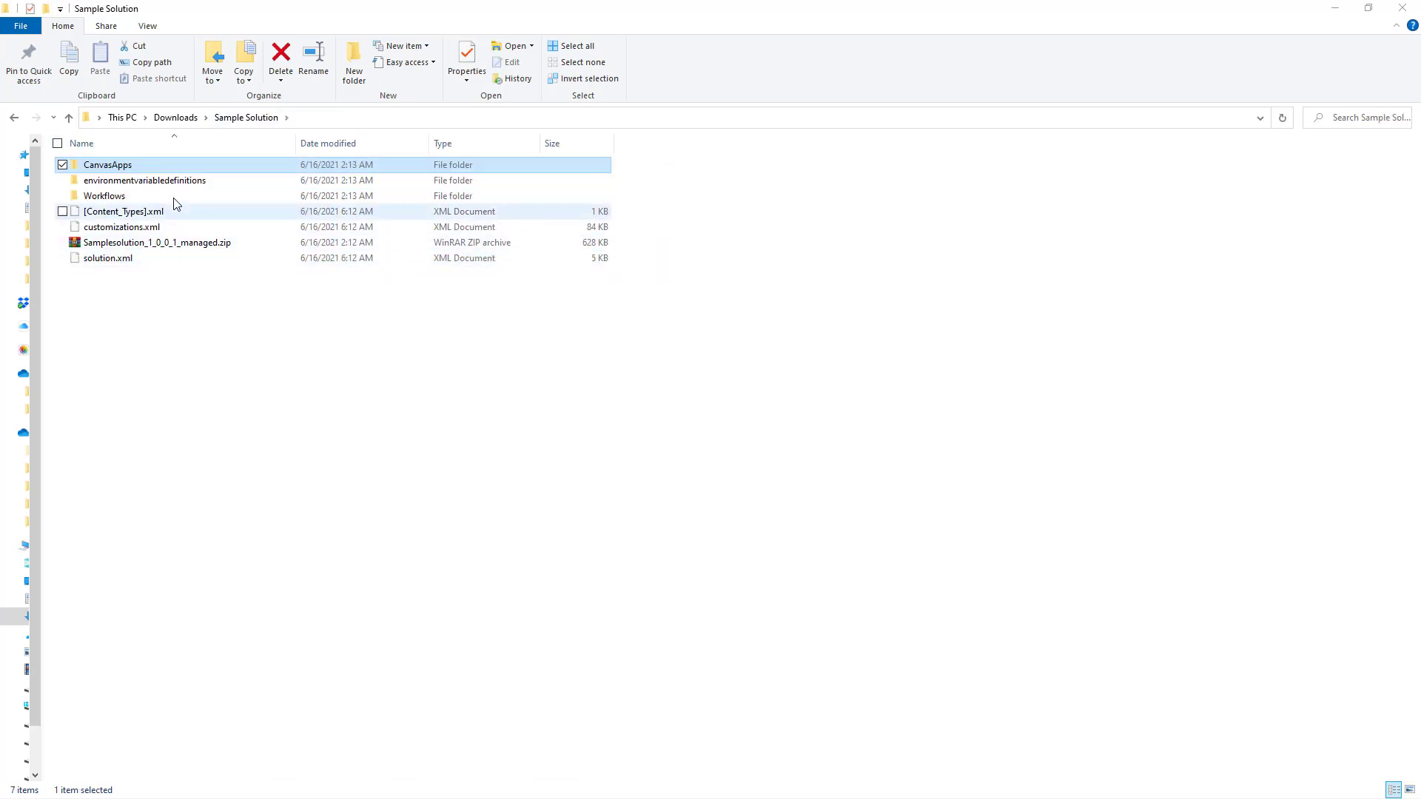
double_click(184, 181)
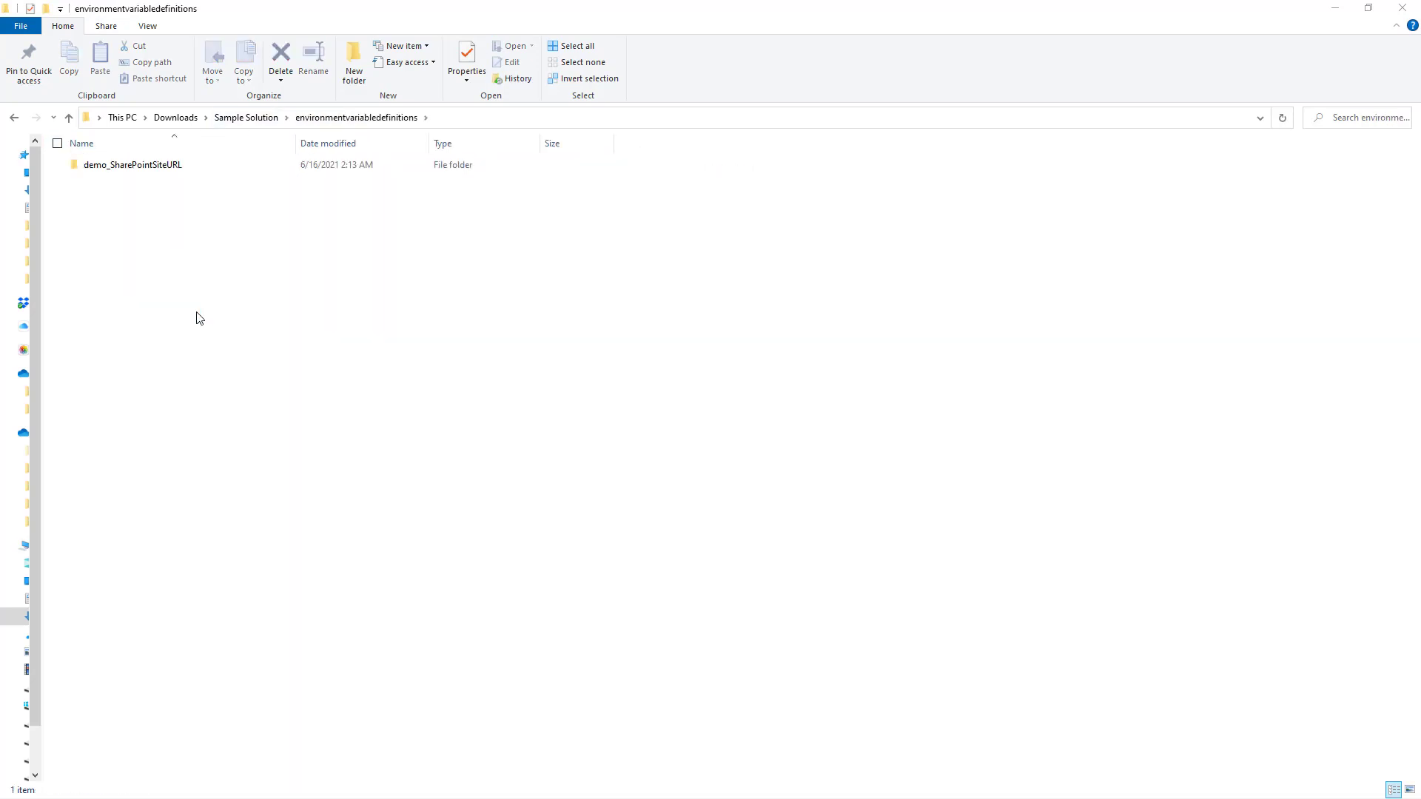
double_click(189, 172)
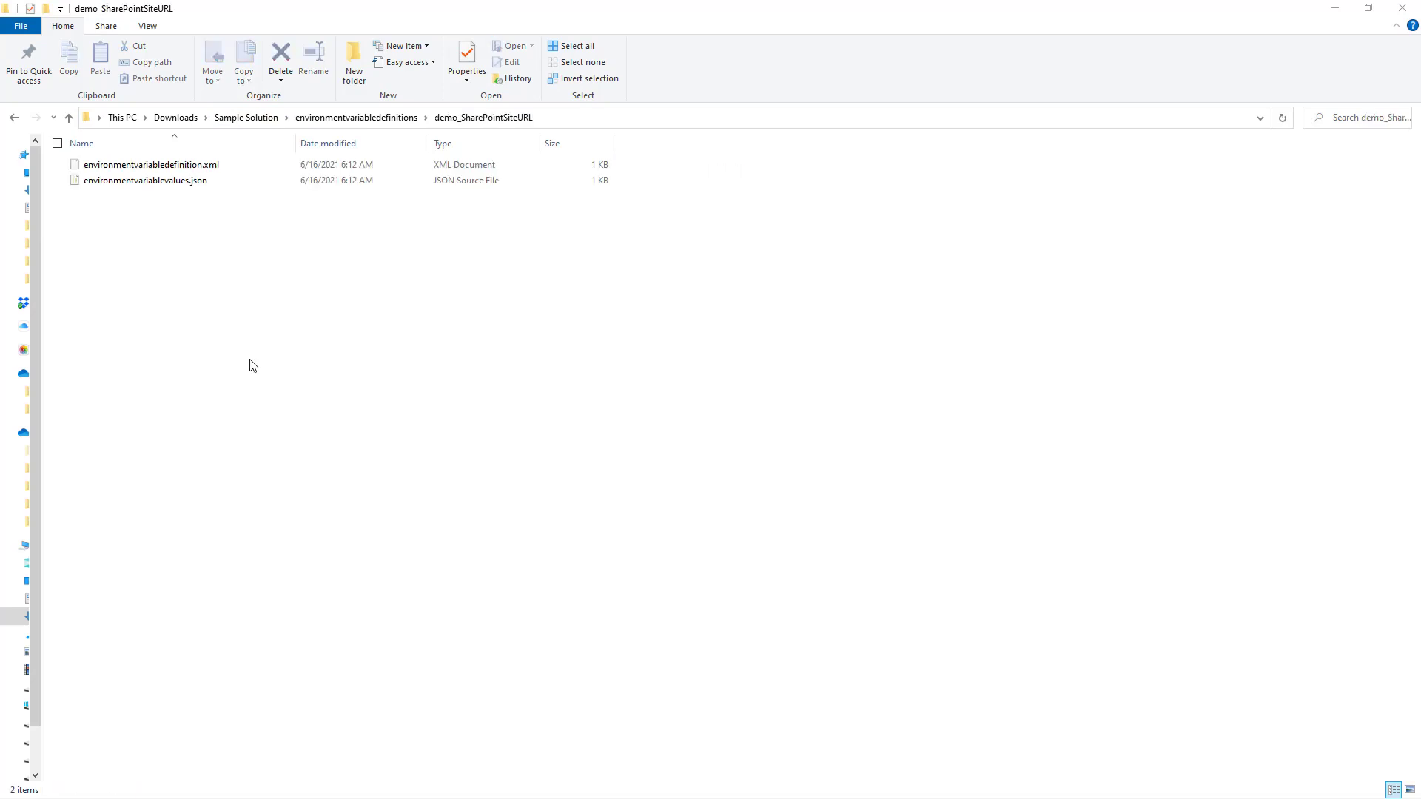
click(243, 118)
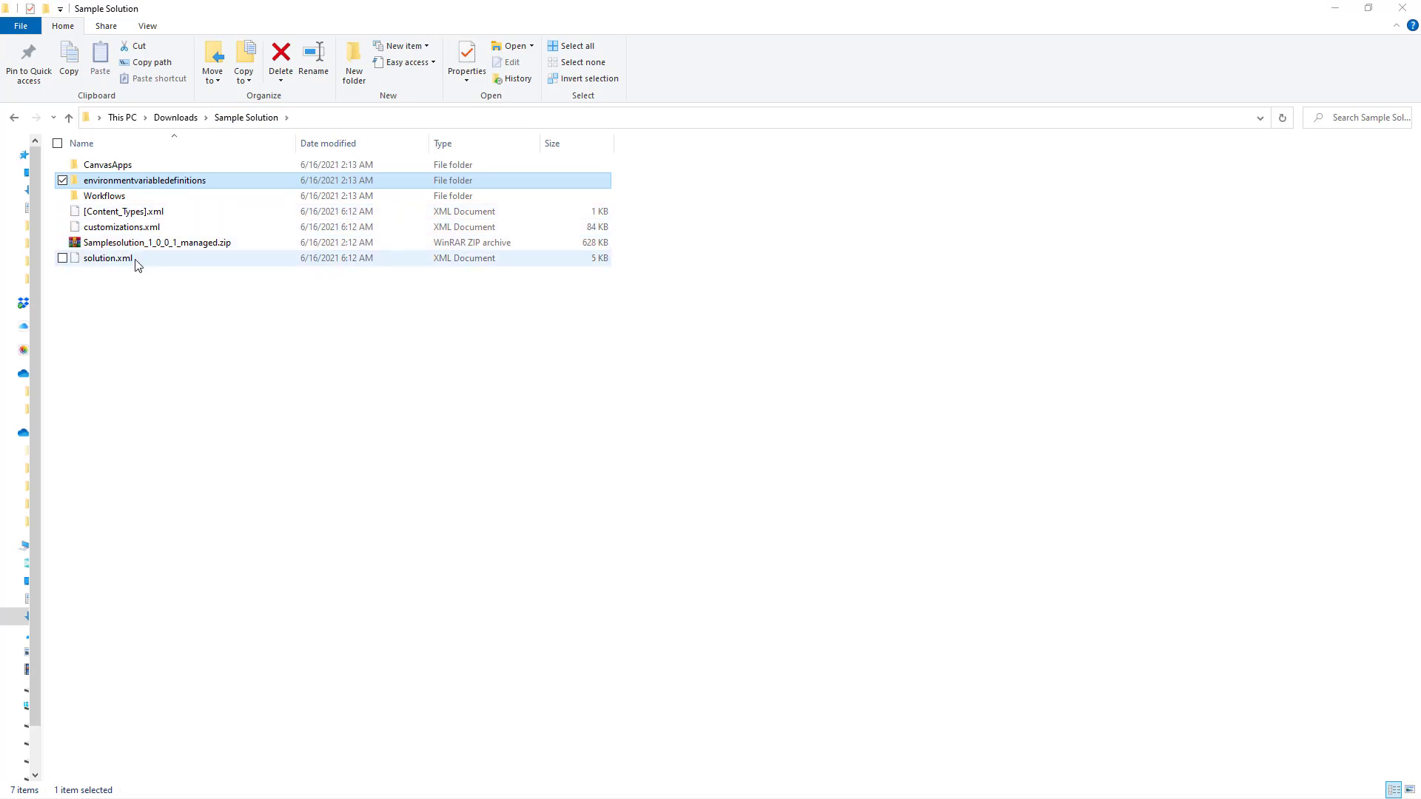
click(135, 263)
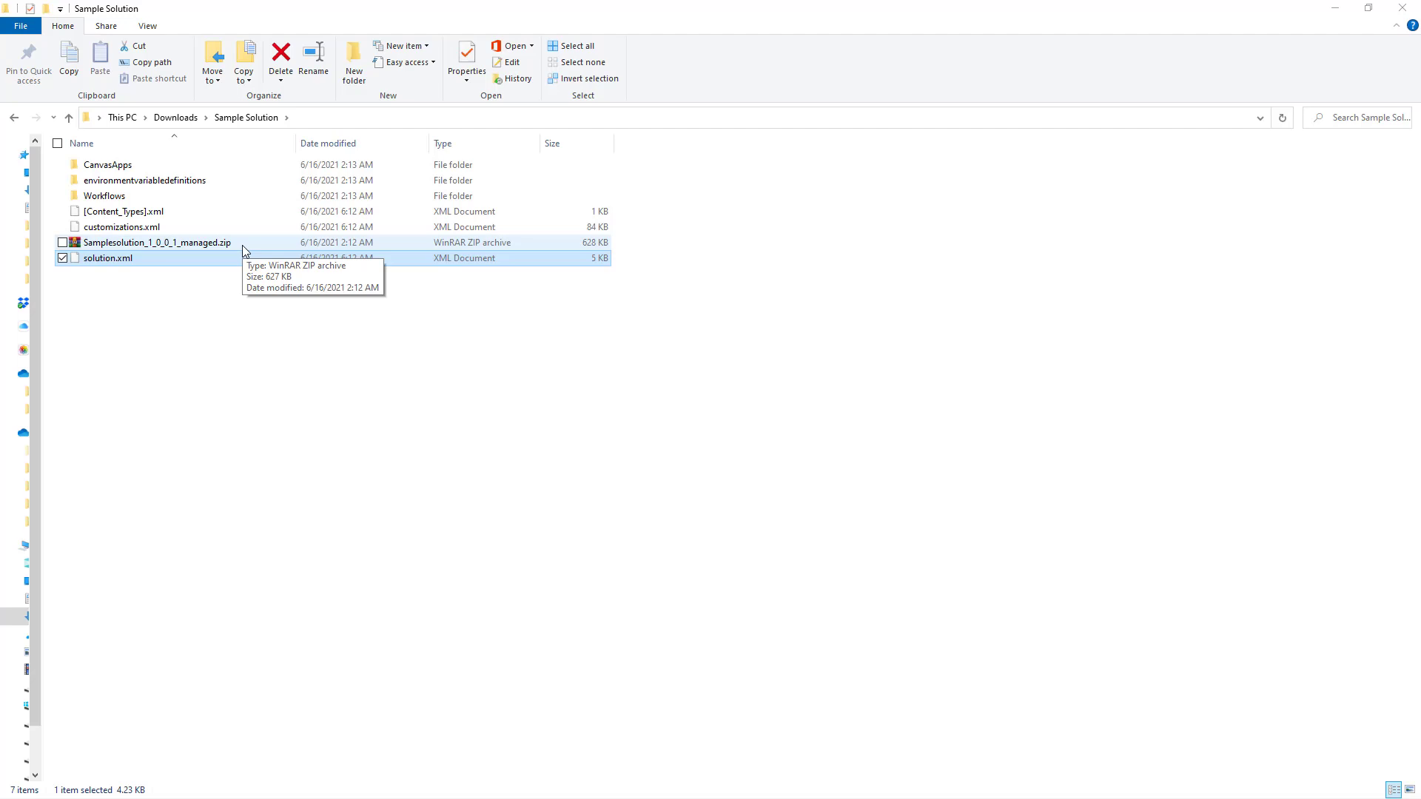
click(1334, 9)
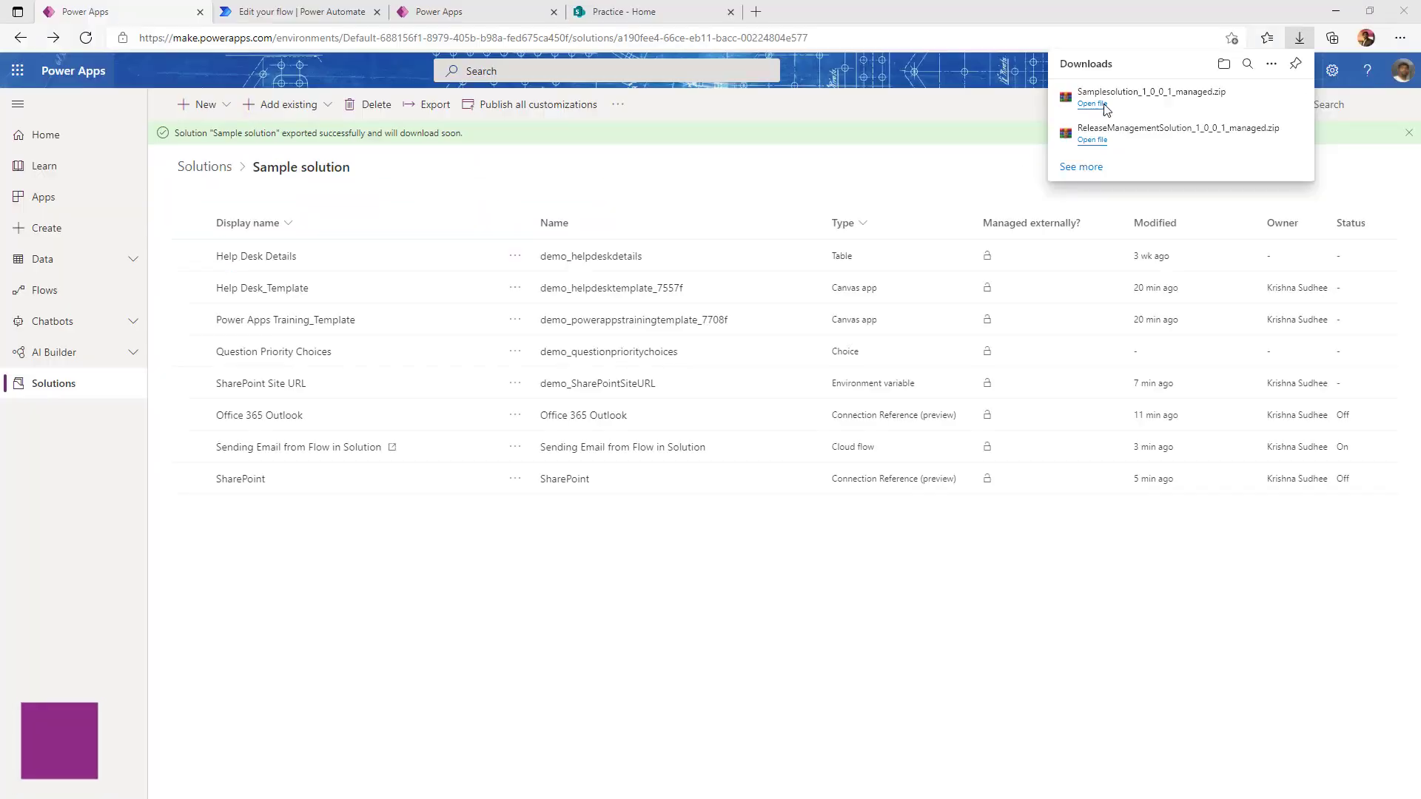
Check the source environment kvnteams (default), then switch to the solutions list of the PP Projects environment.
click(438, 11)
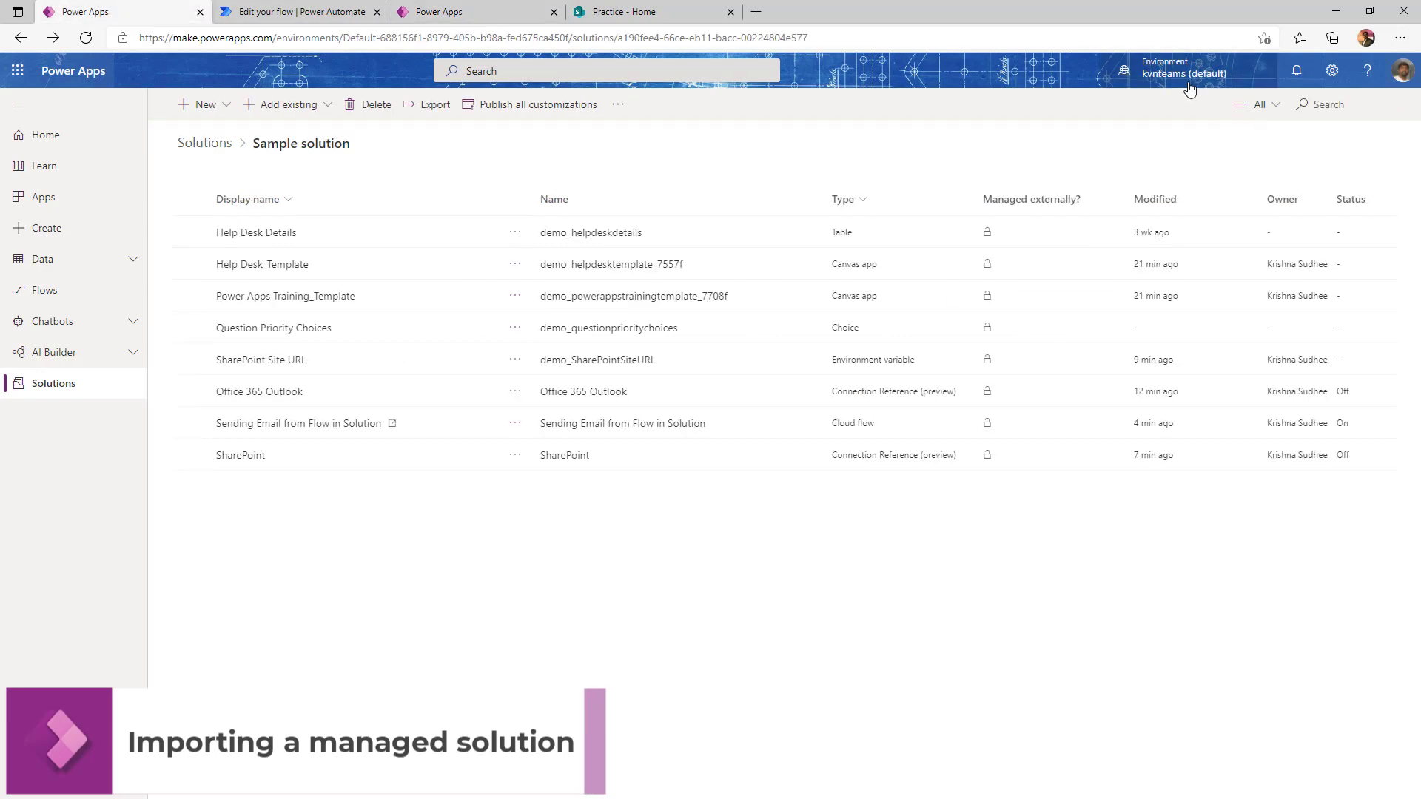
click(1171, 82)
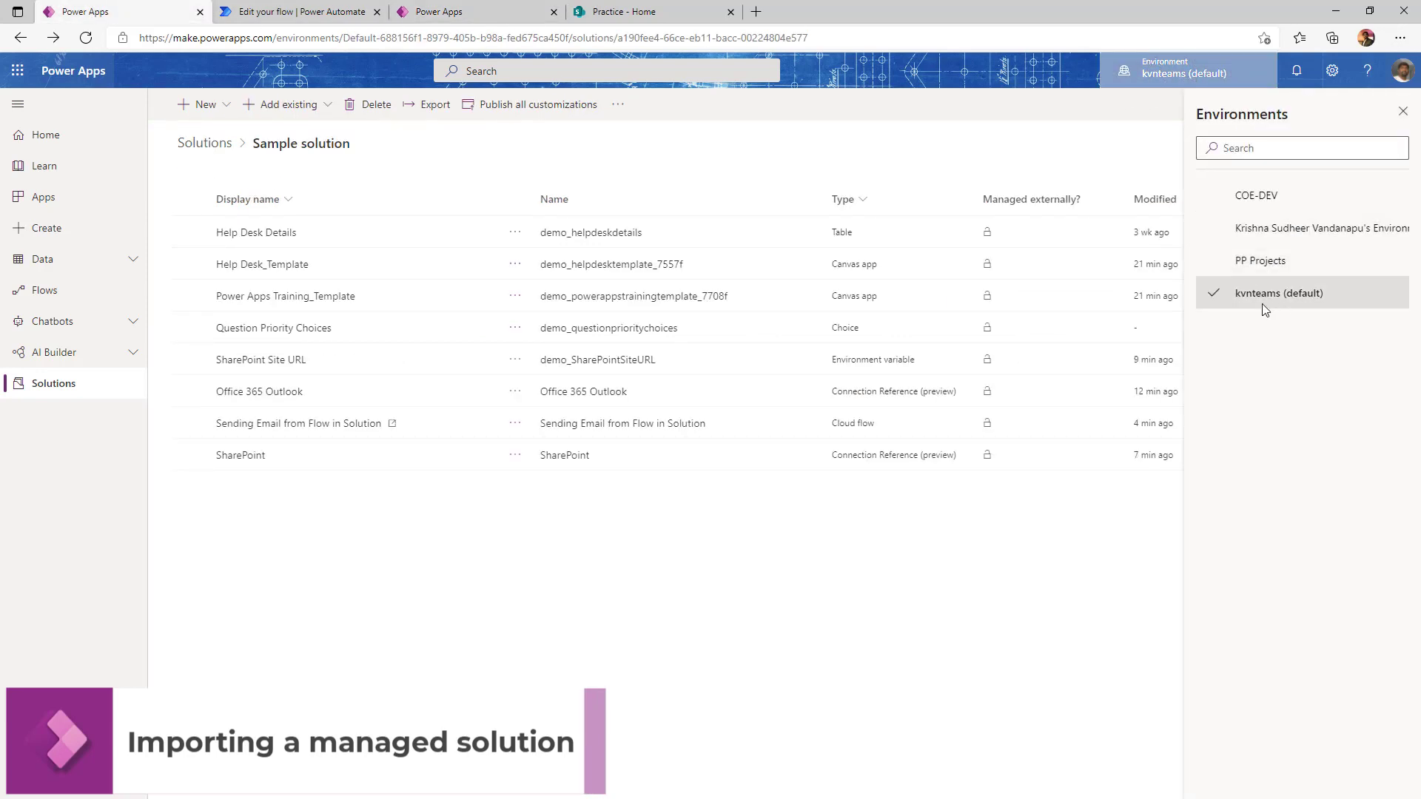
click(465, 17)
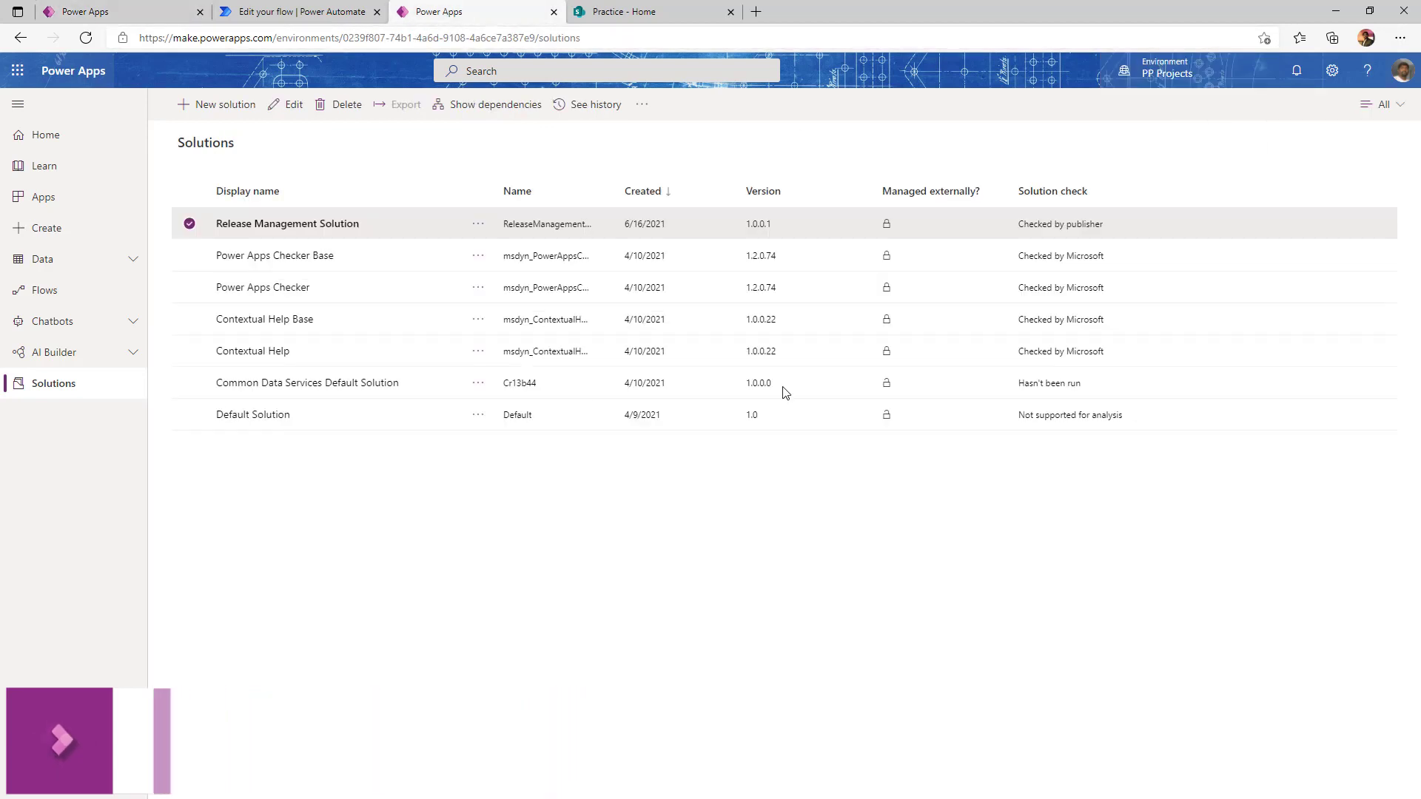
click(1177, 74)
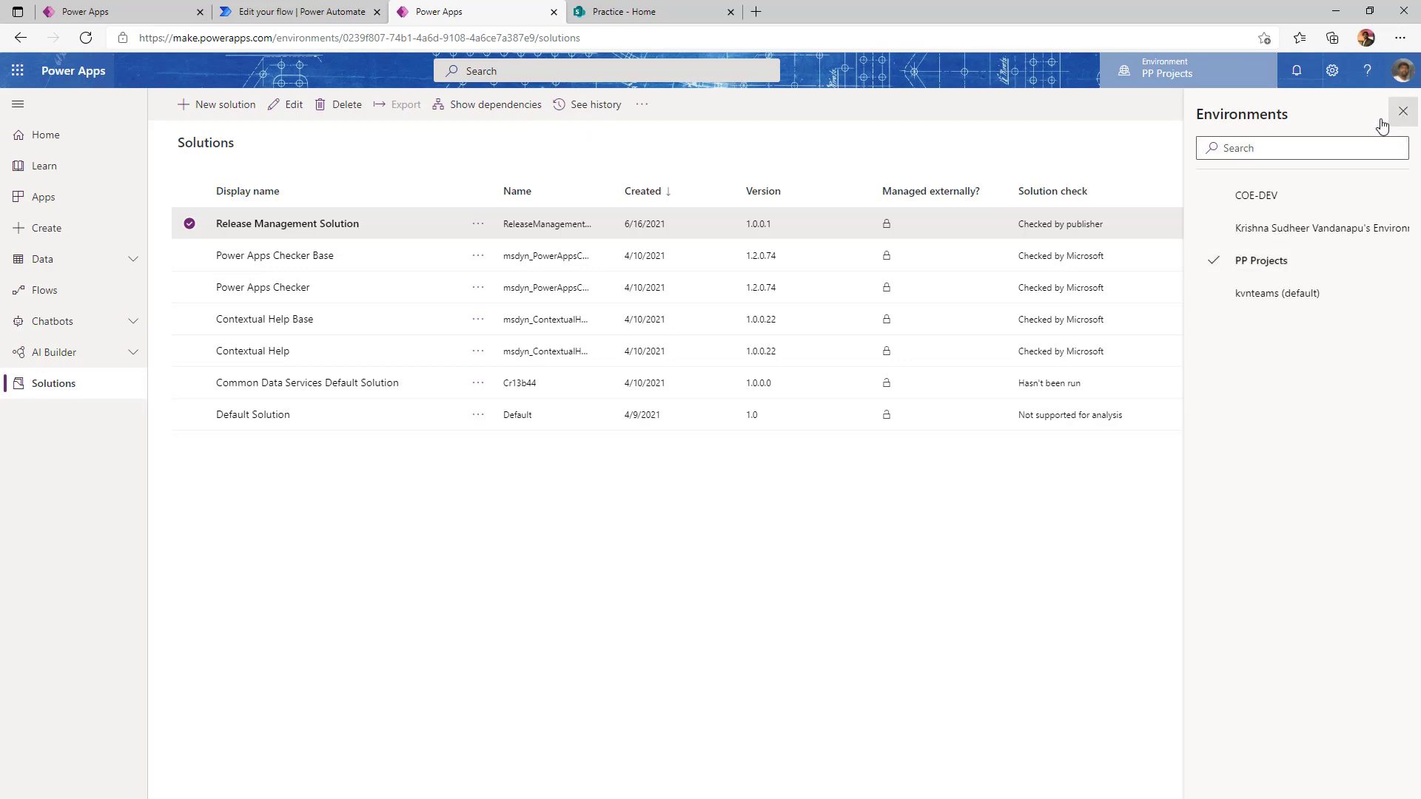
click(1402, 111)
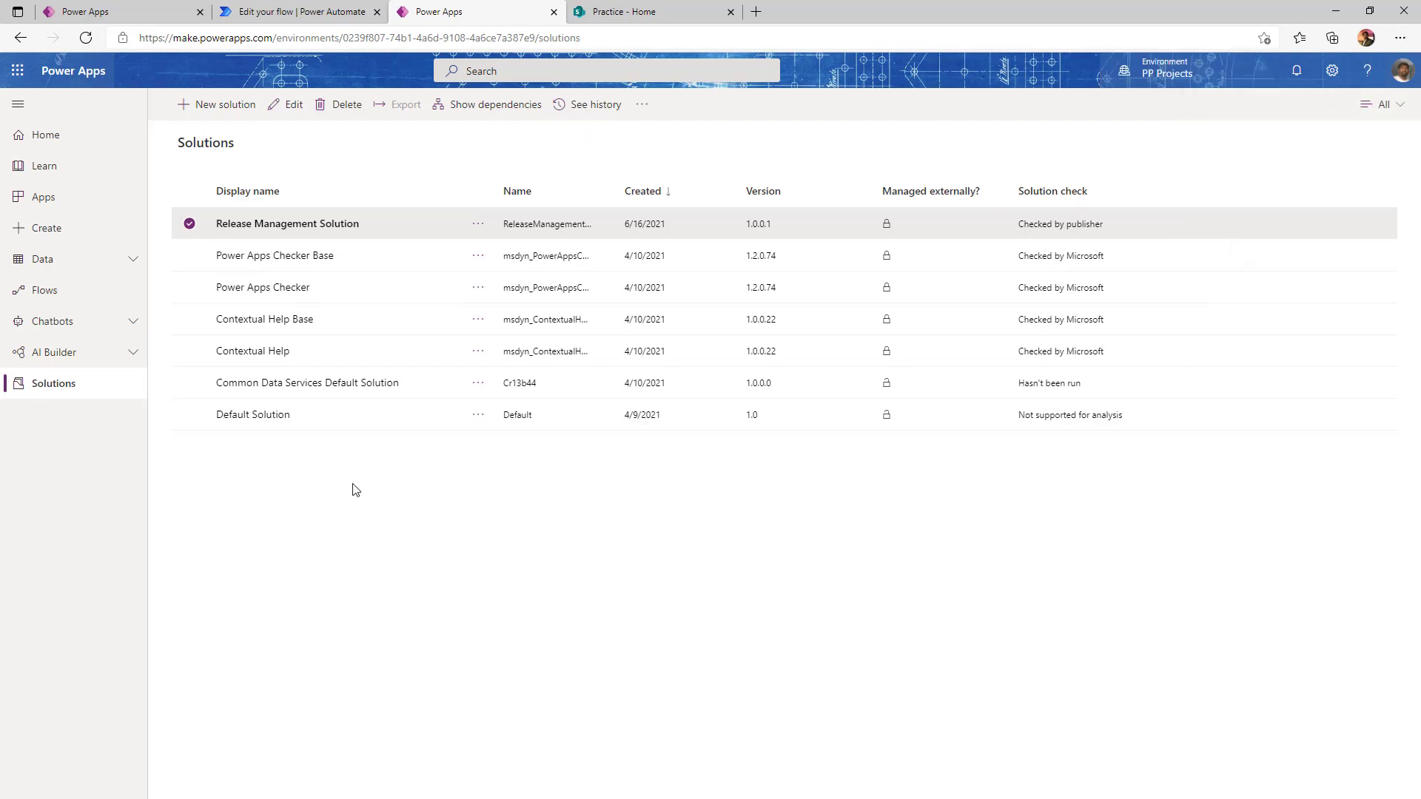
Start importing Samplesolution_1_0_0_1_managed.zip into PP Projects, keeping plugin steps and flows included in the solution enabled.
click(190, 224)
click(290, 106)
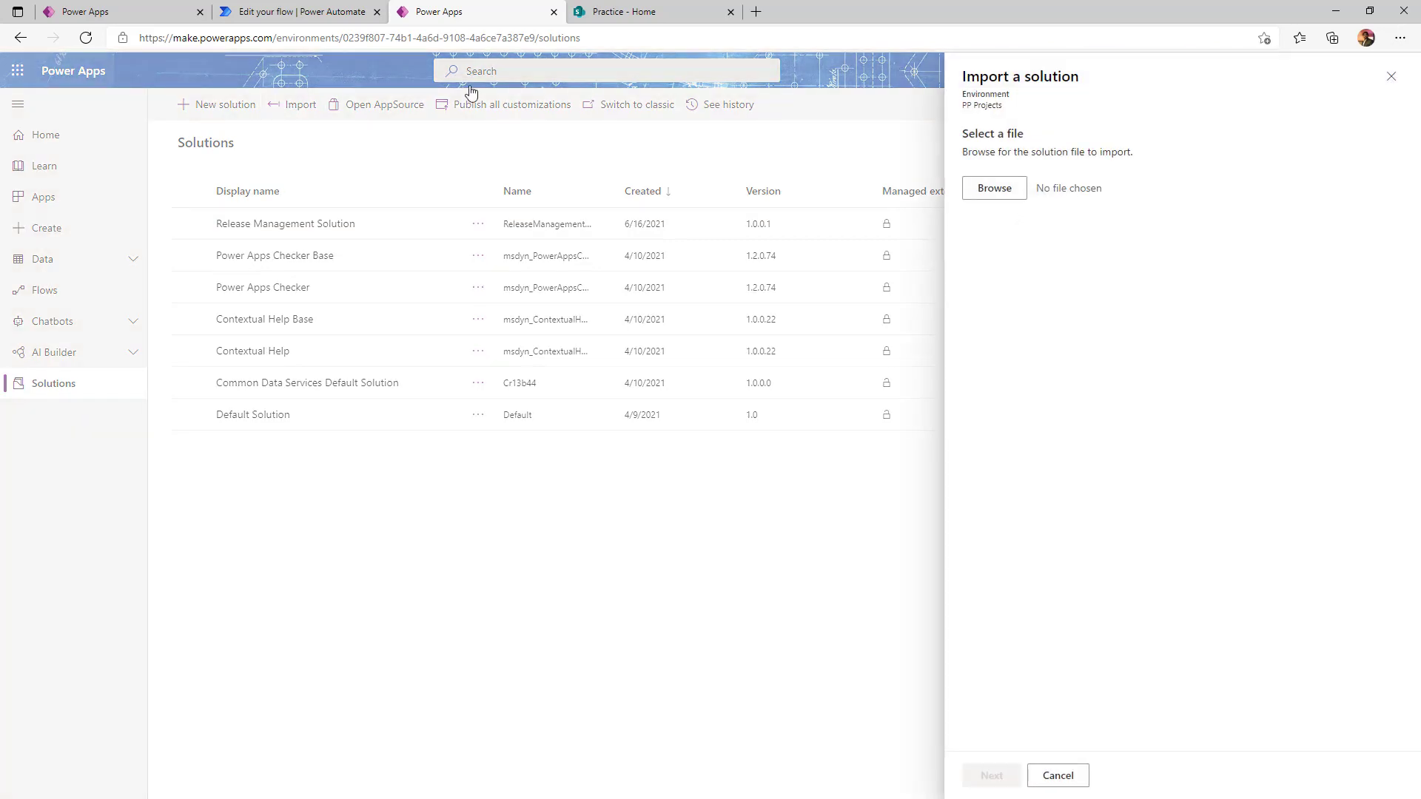
click(993, 187)
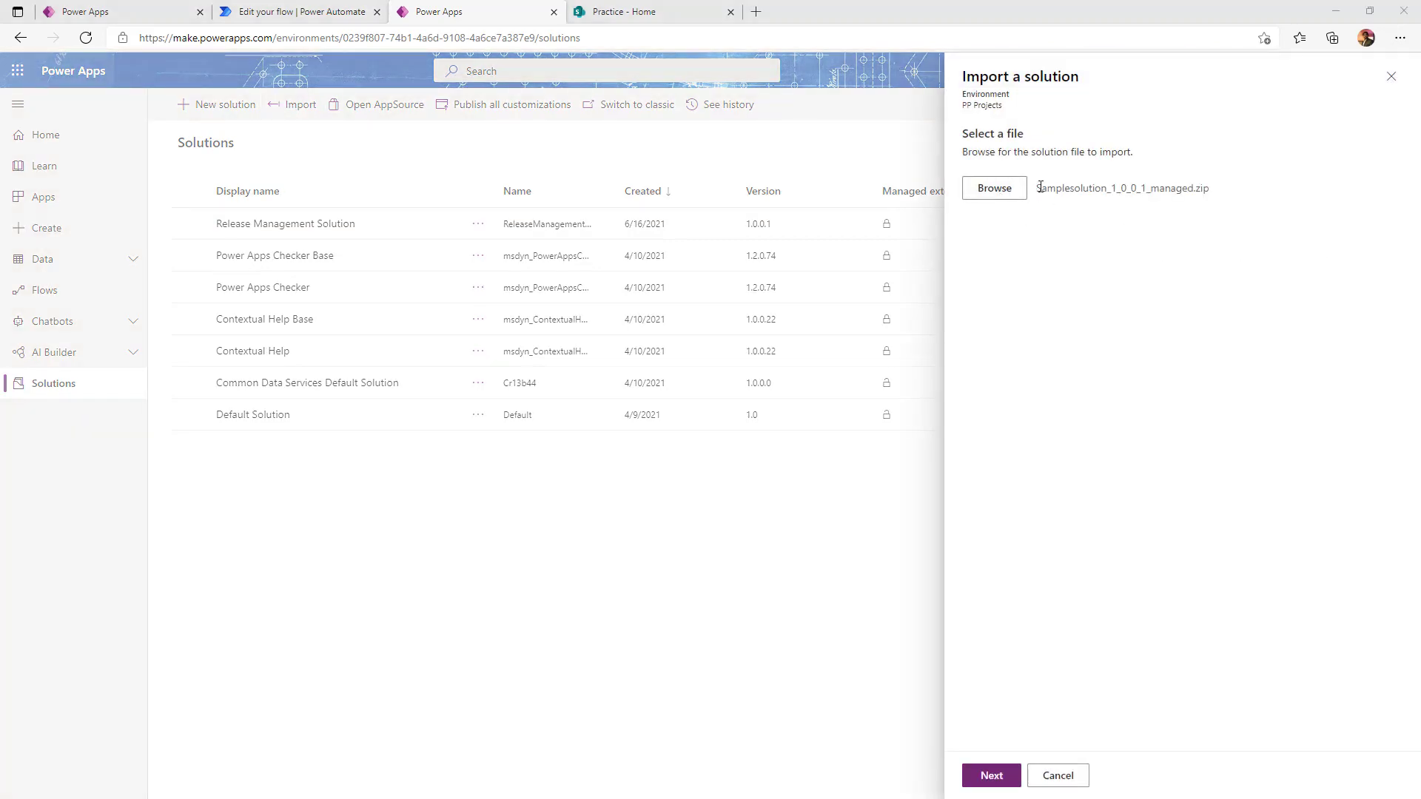
drag(1039, 188, 1219, 193)
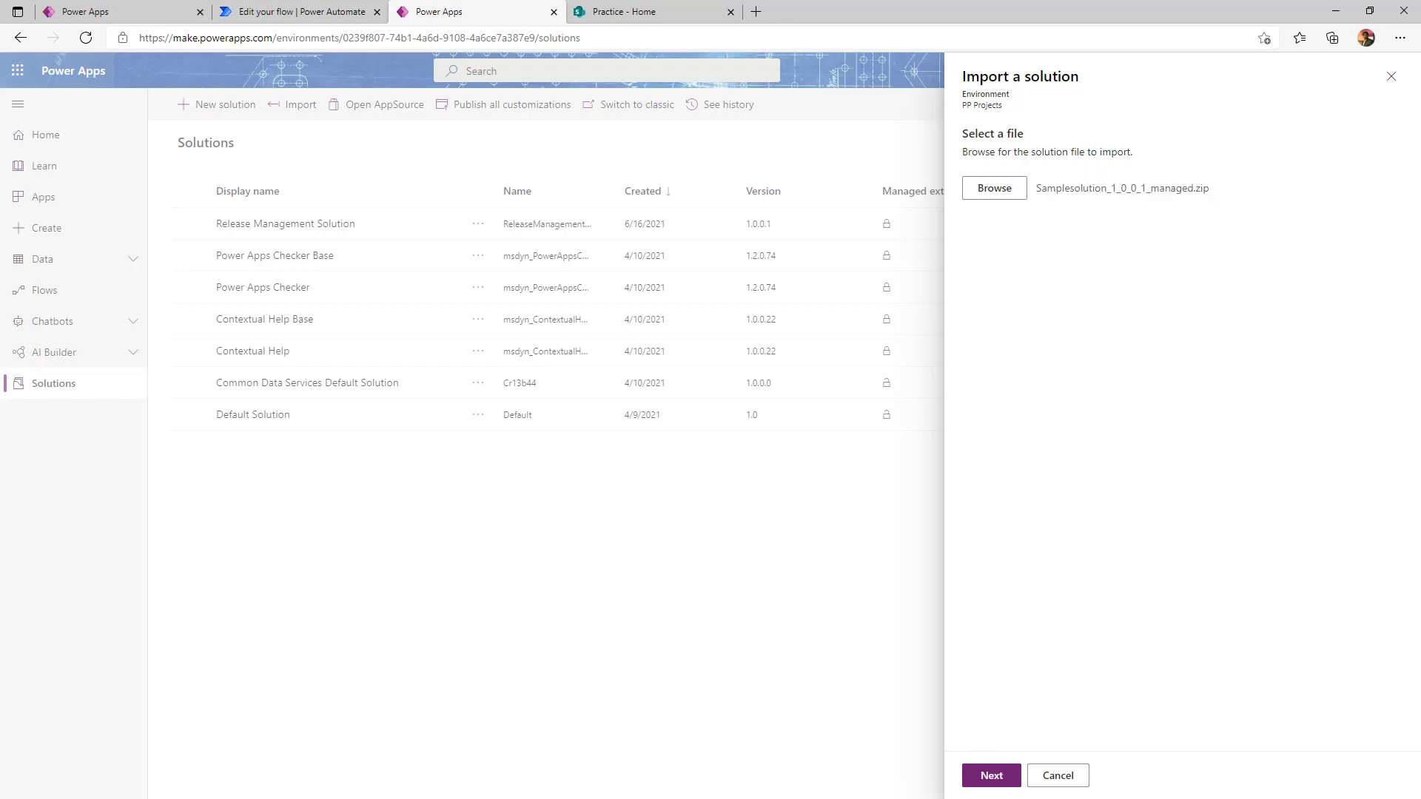
click(992, 773)
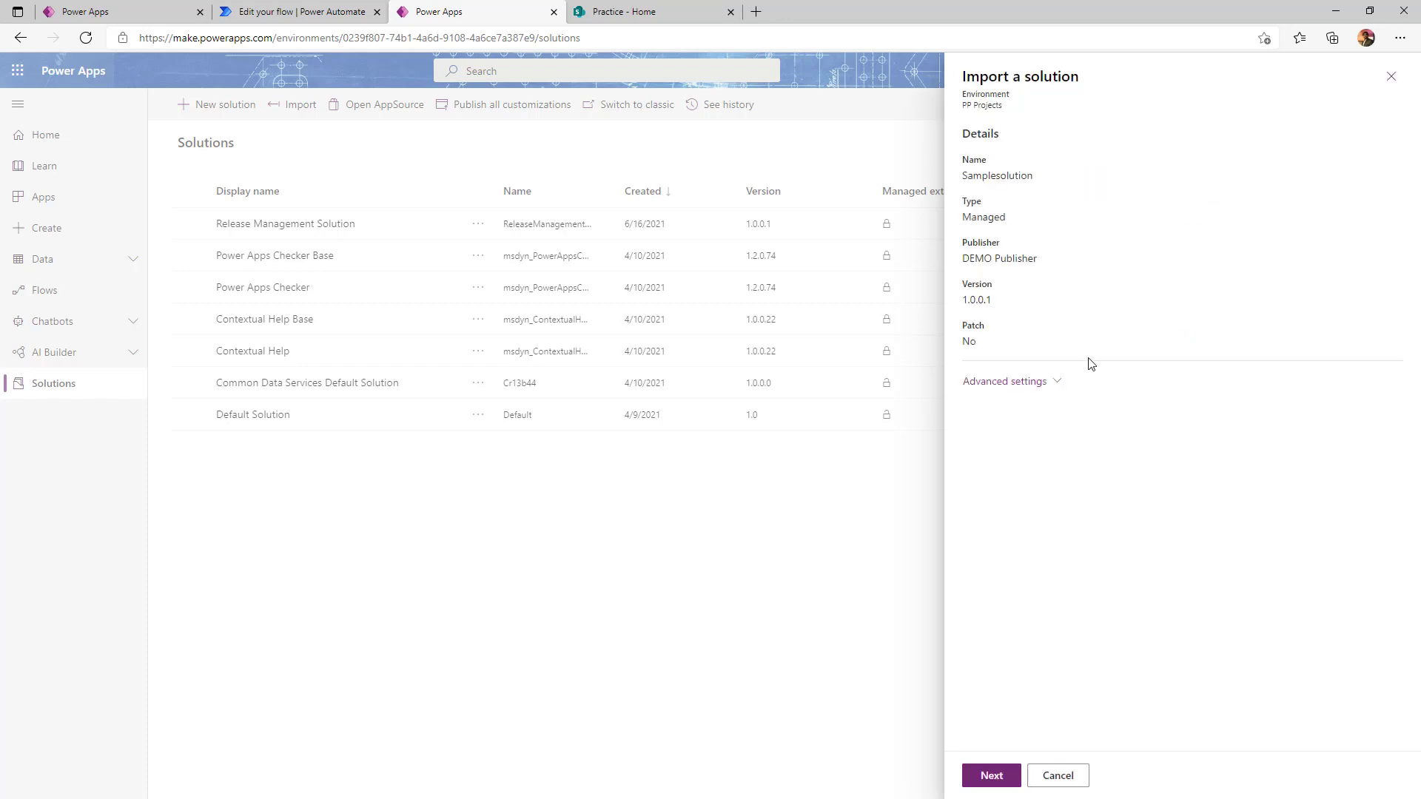
click(1055, 384)
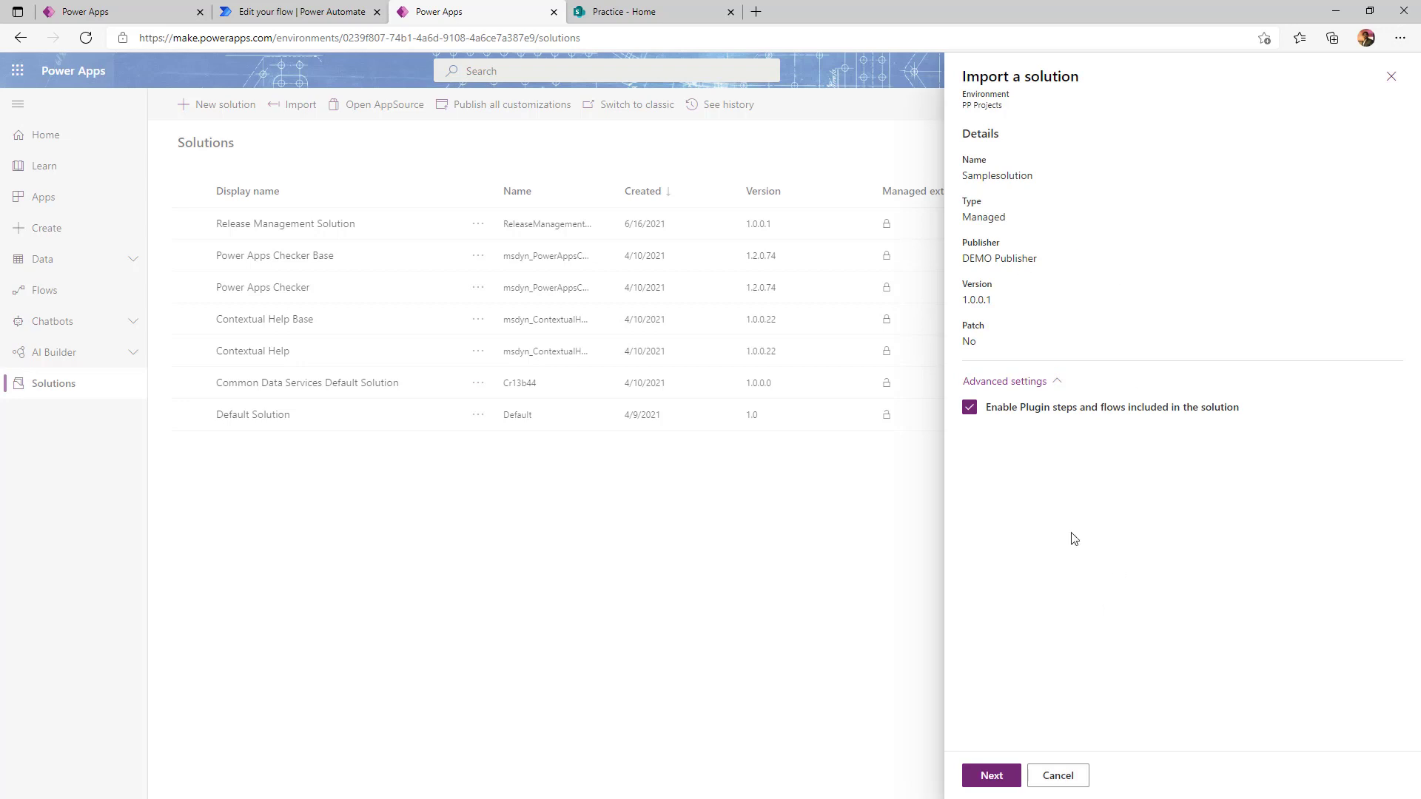
click(991, 775)
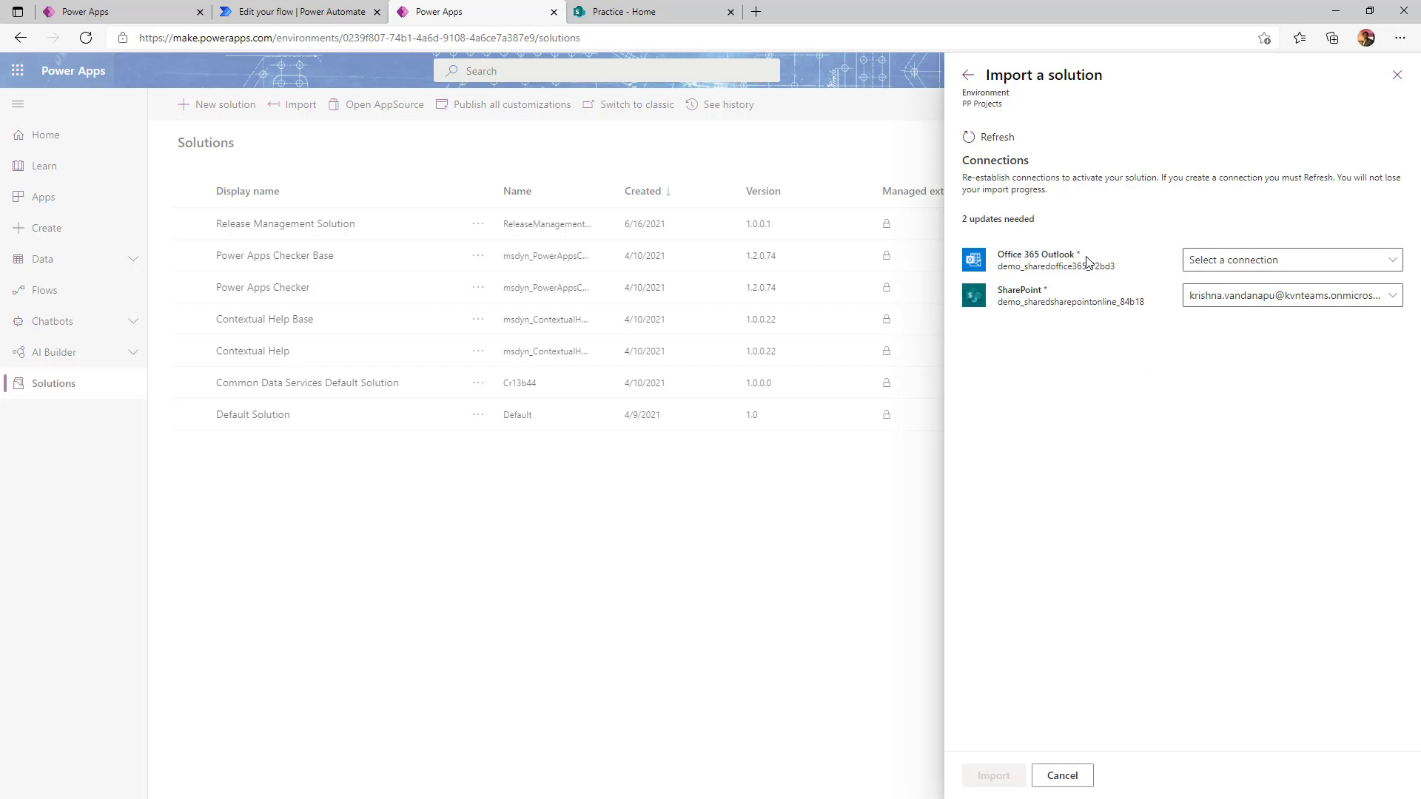
Create a new Office 365 Outlook connection for the import and refresh the connection list to apply it.
click(1286, 261)
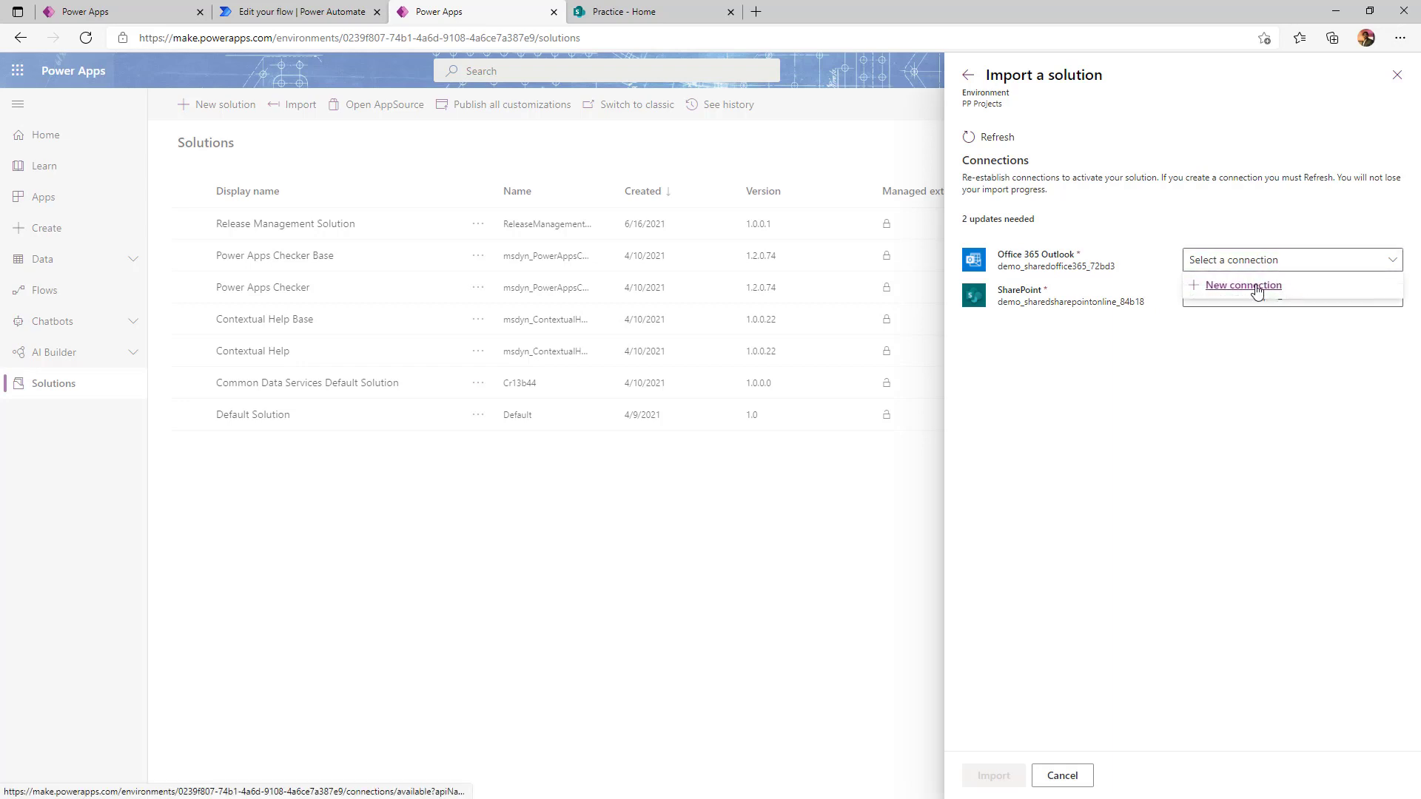
click(1258, 295)
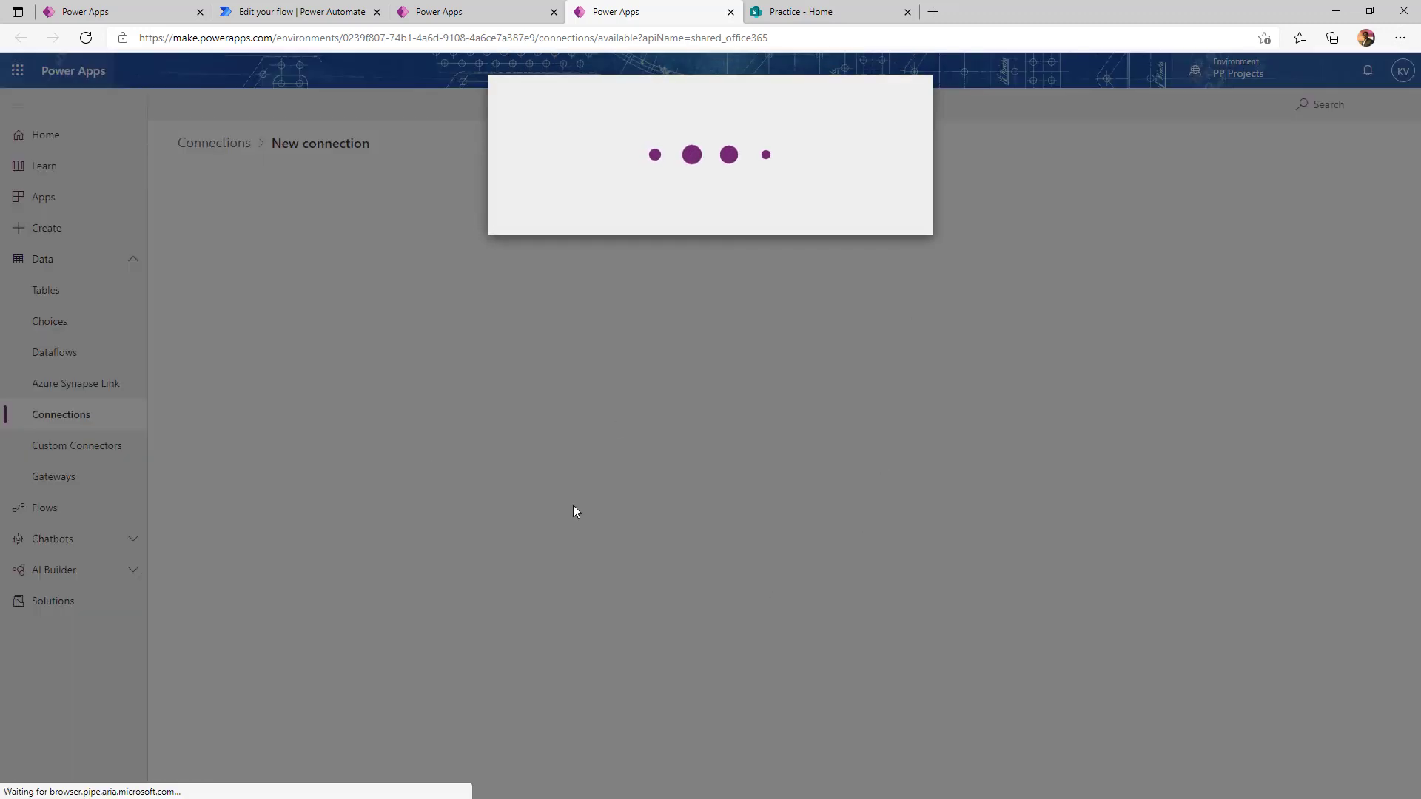
click(856, 252)
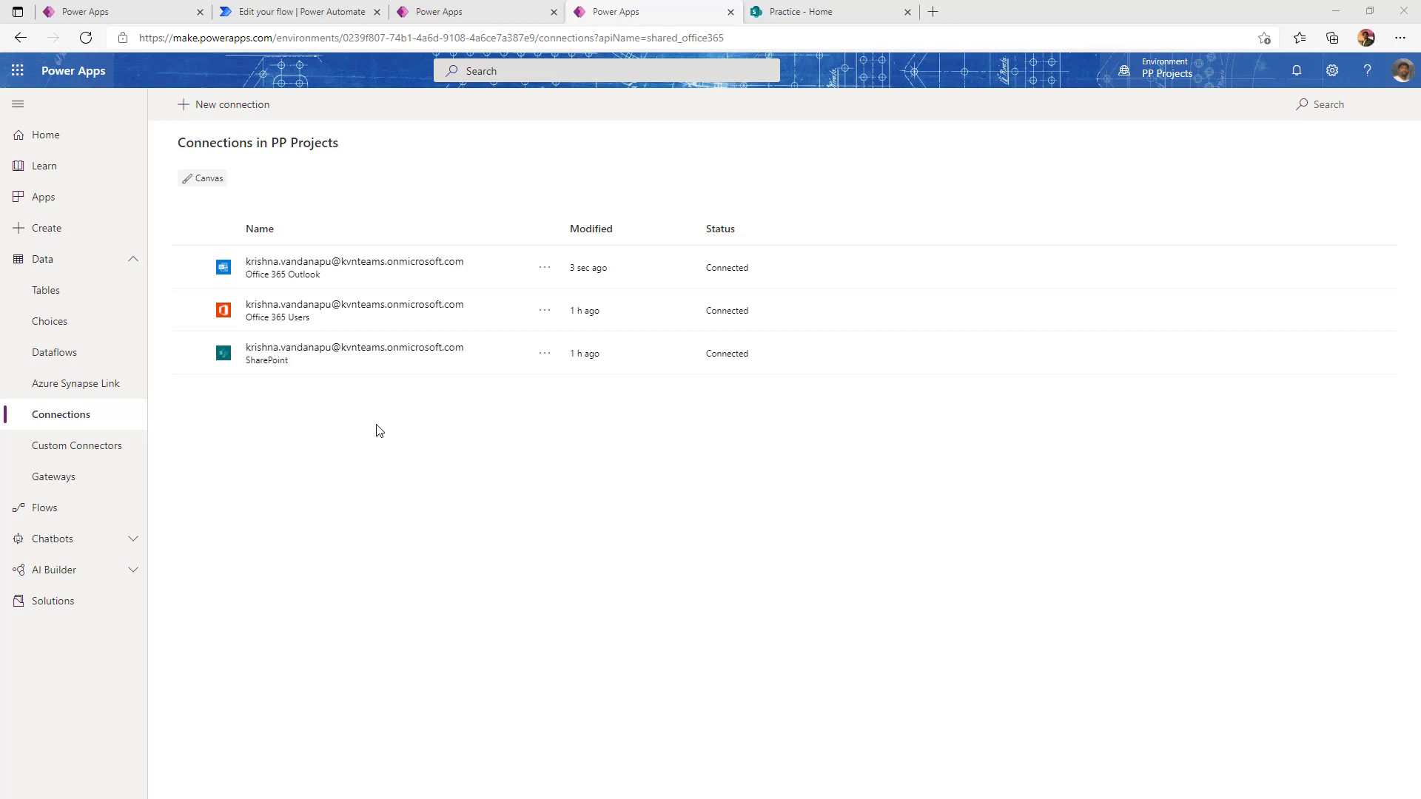
click(730, 12)
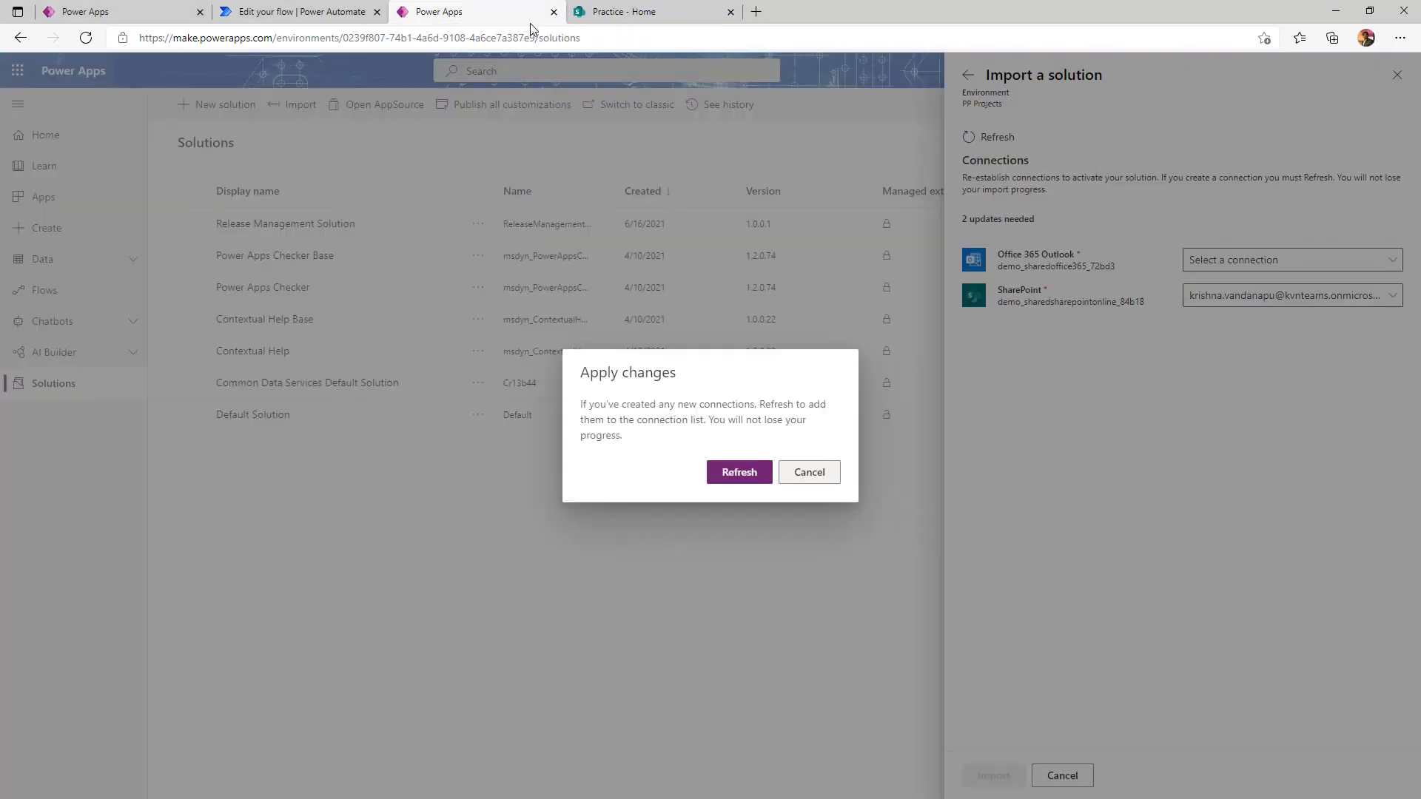
click(753, 477)
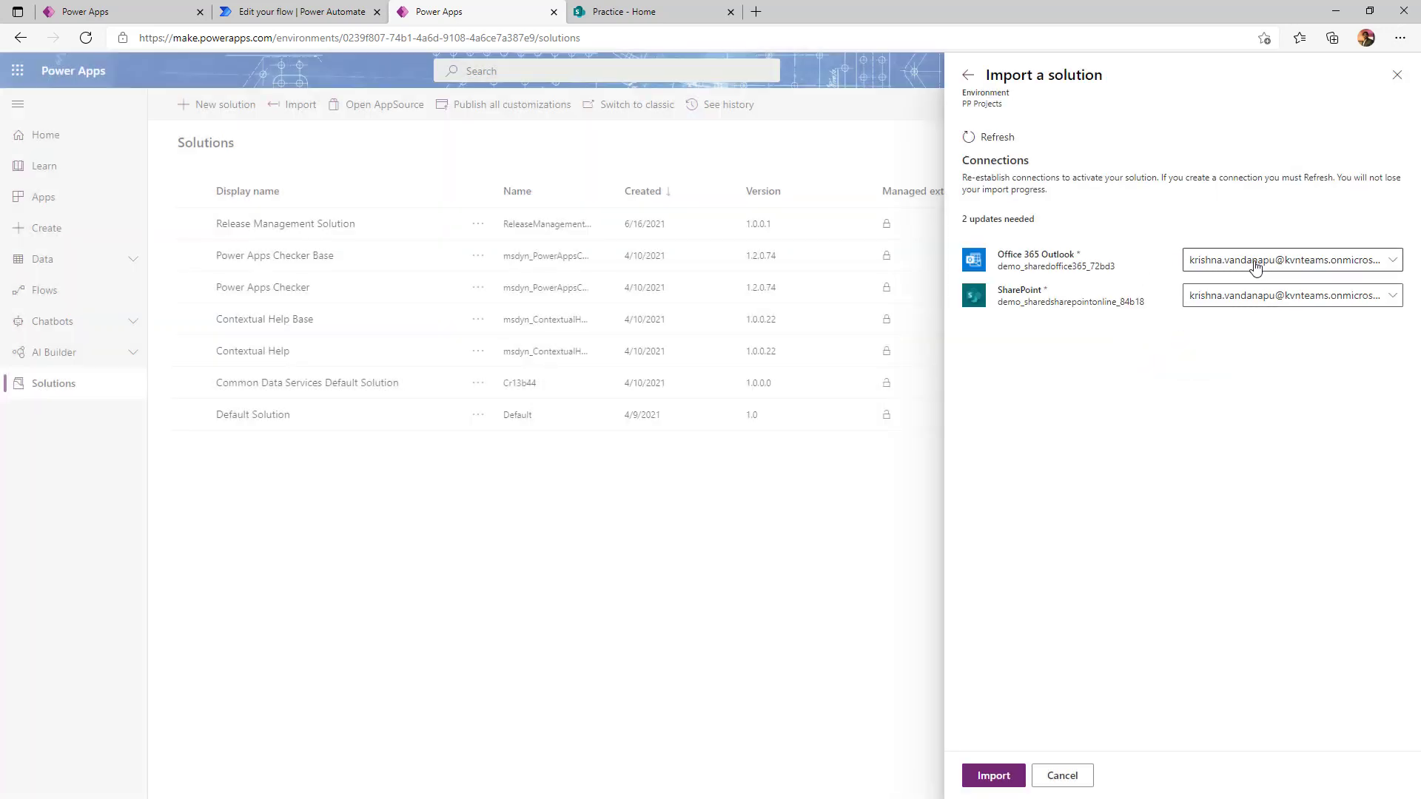
Run the solution import with the chosen connections and open the imported Sample solution in PP Projects.
click(994, 777)
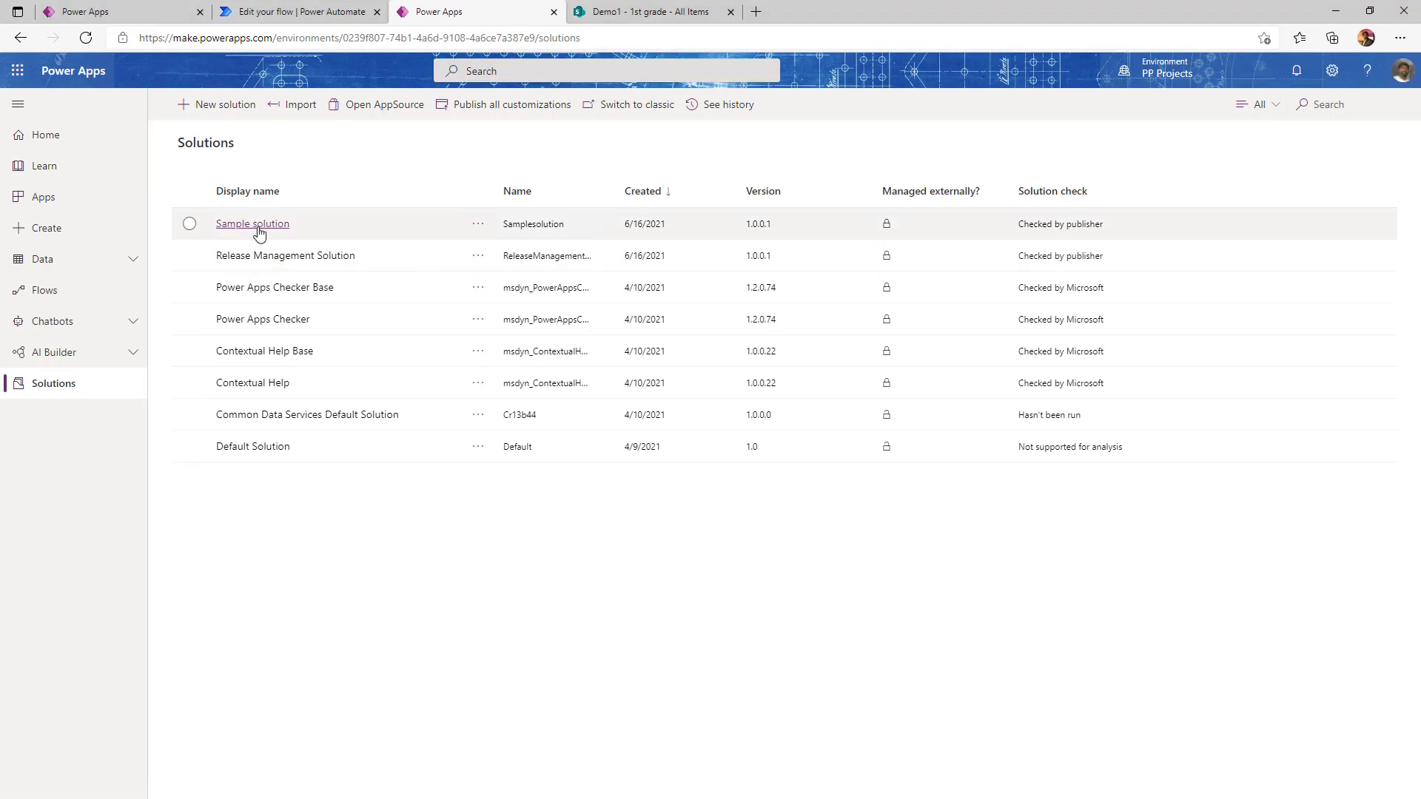
click(258, 232)
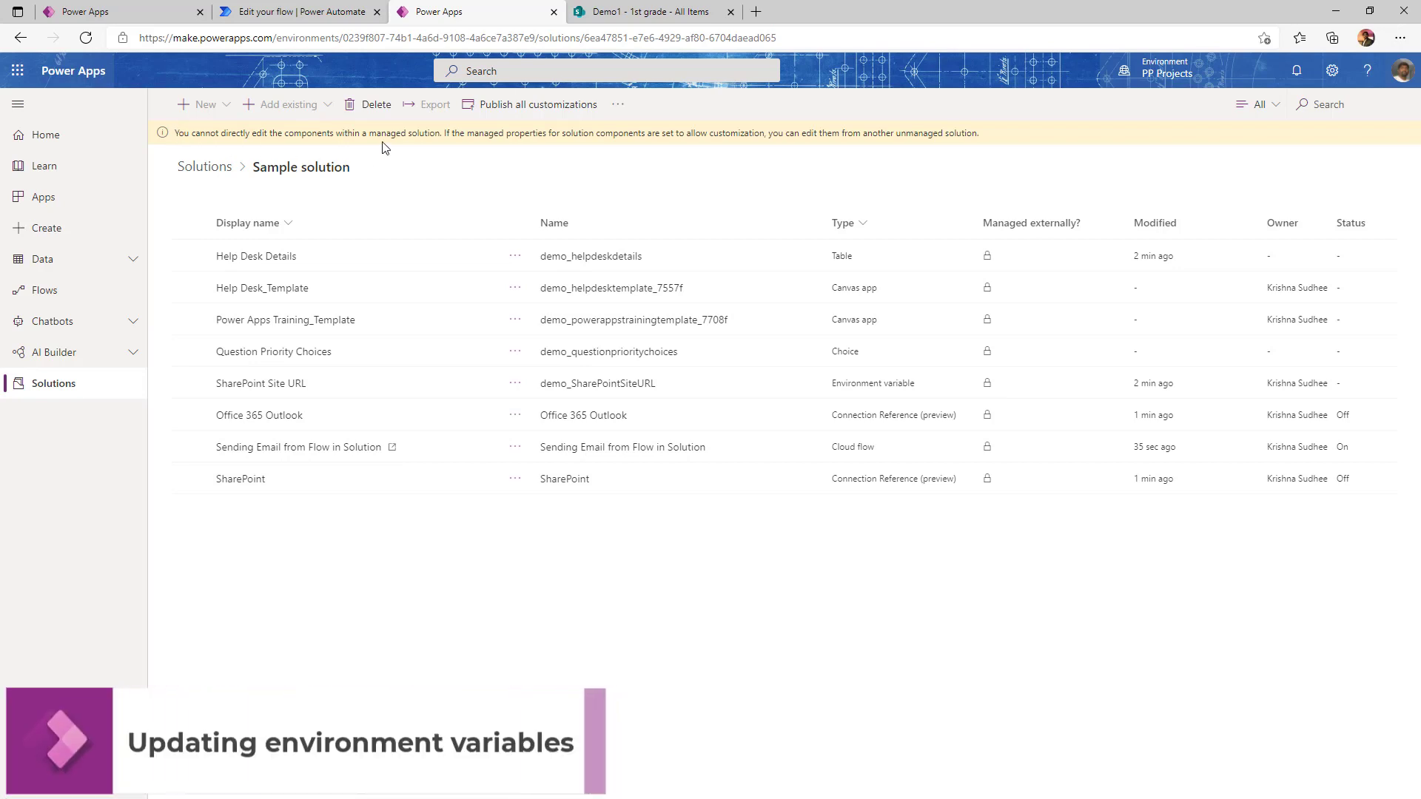
Inspect the default and current values of the SharePoint Site URL environment variable in the managed Sample solution, then close its details.
click(267, 386)
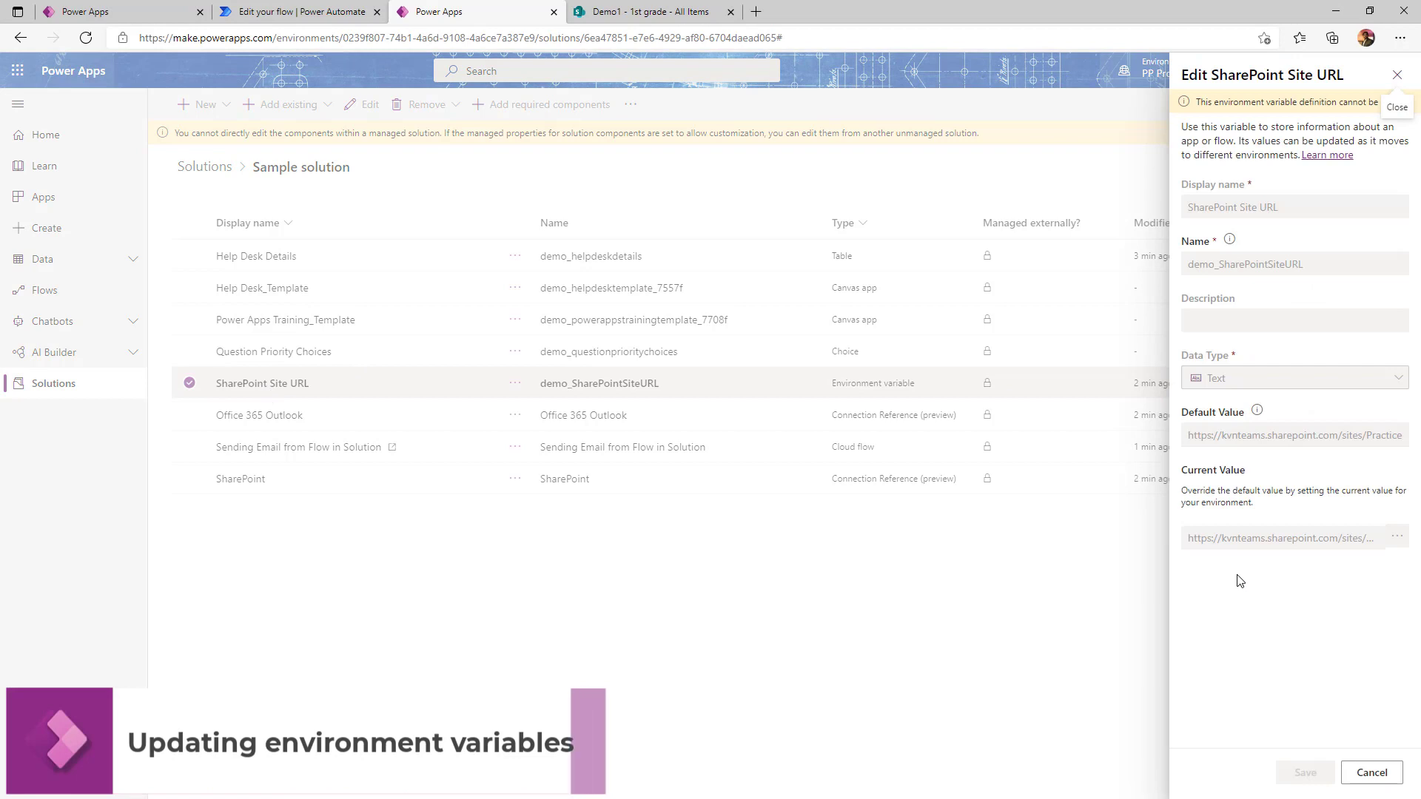
click(1217, 436)
triple_click(1223, 435)
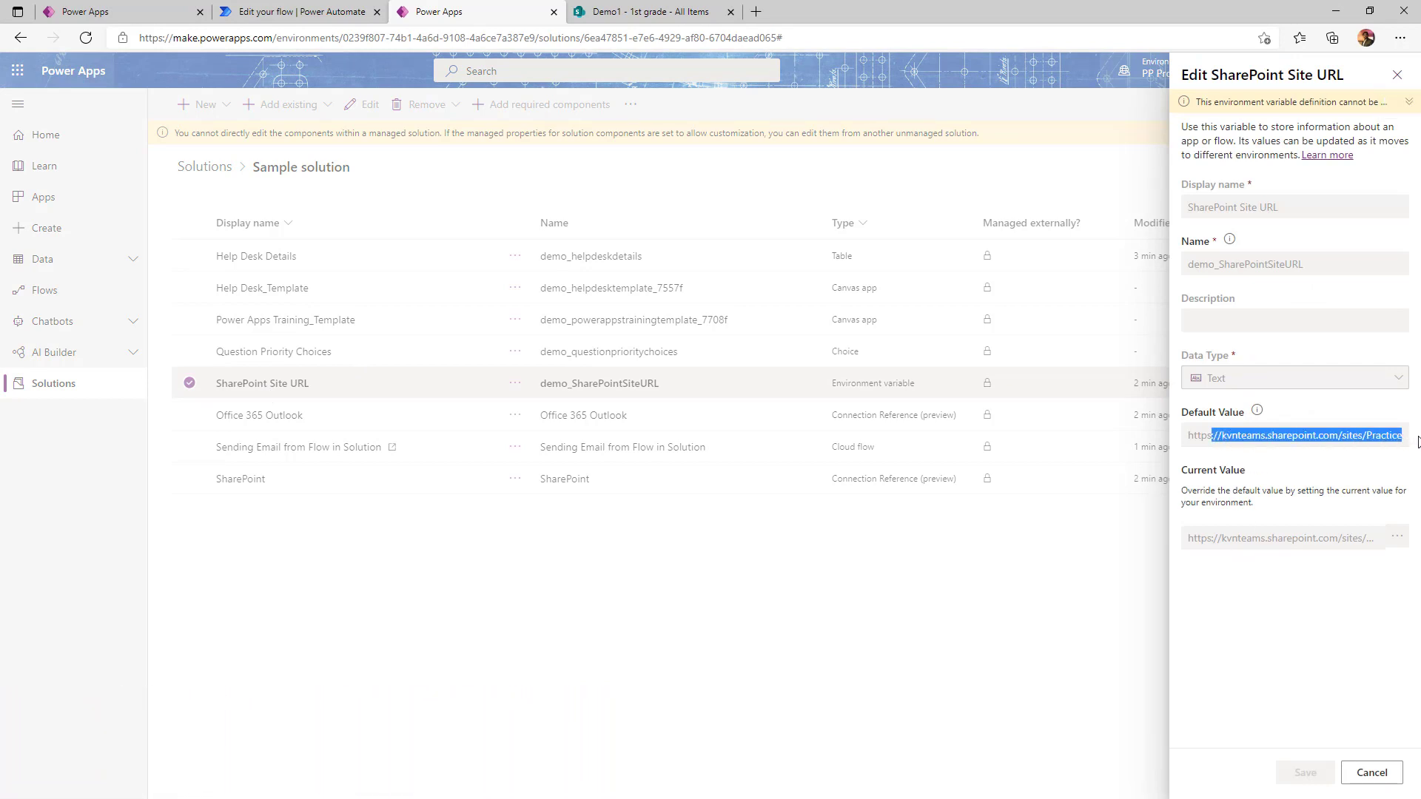
click(1371, 772)
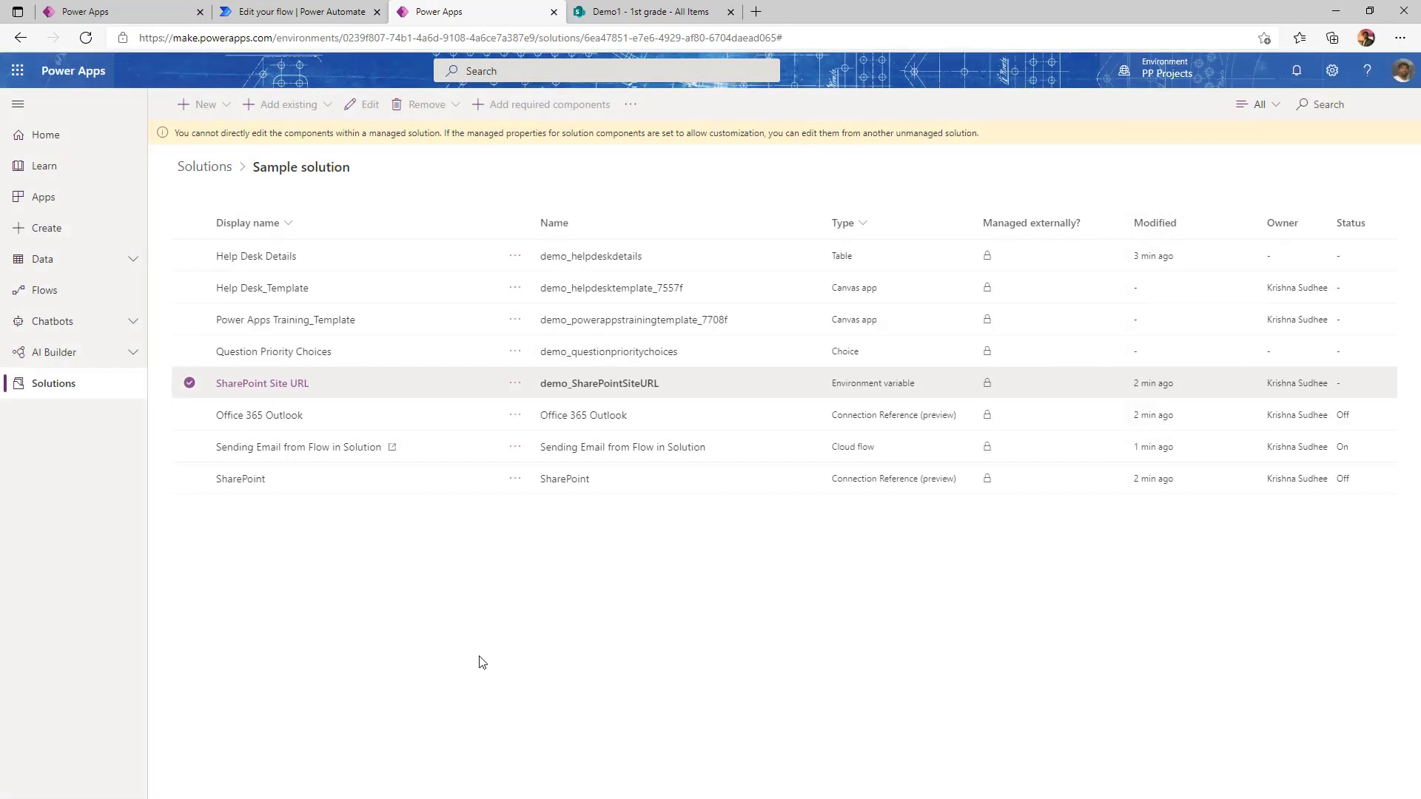
Open the Default Solution of the PP Projects environment and filter its components to environment variables.
click(205, 171)
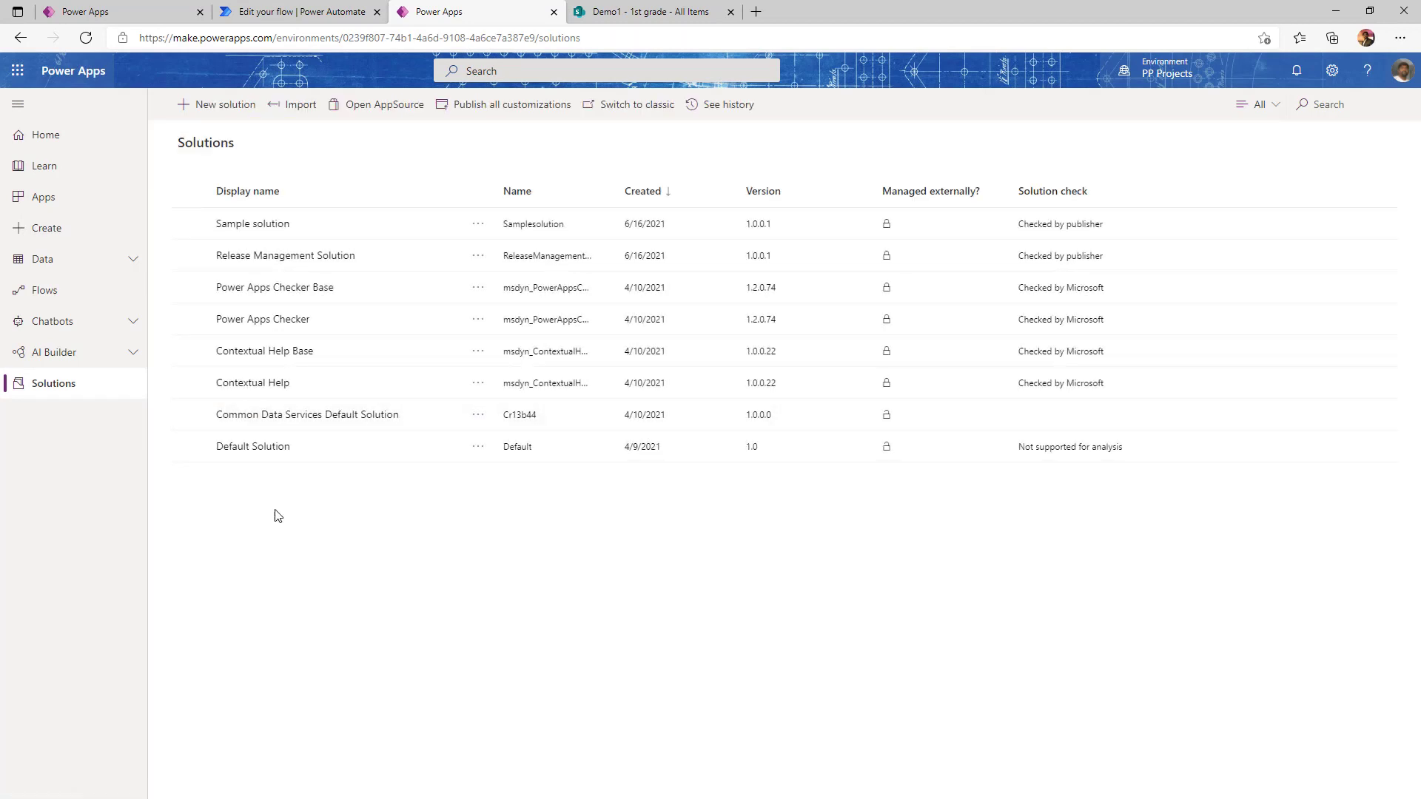
click(259, 450)
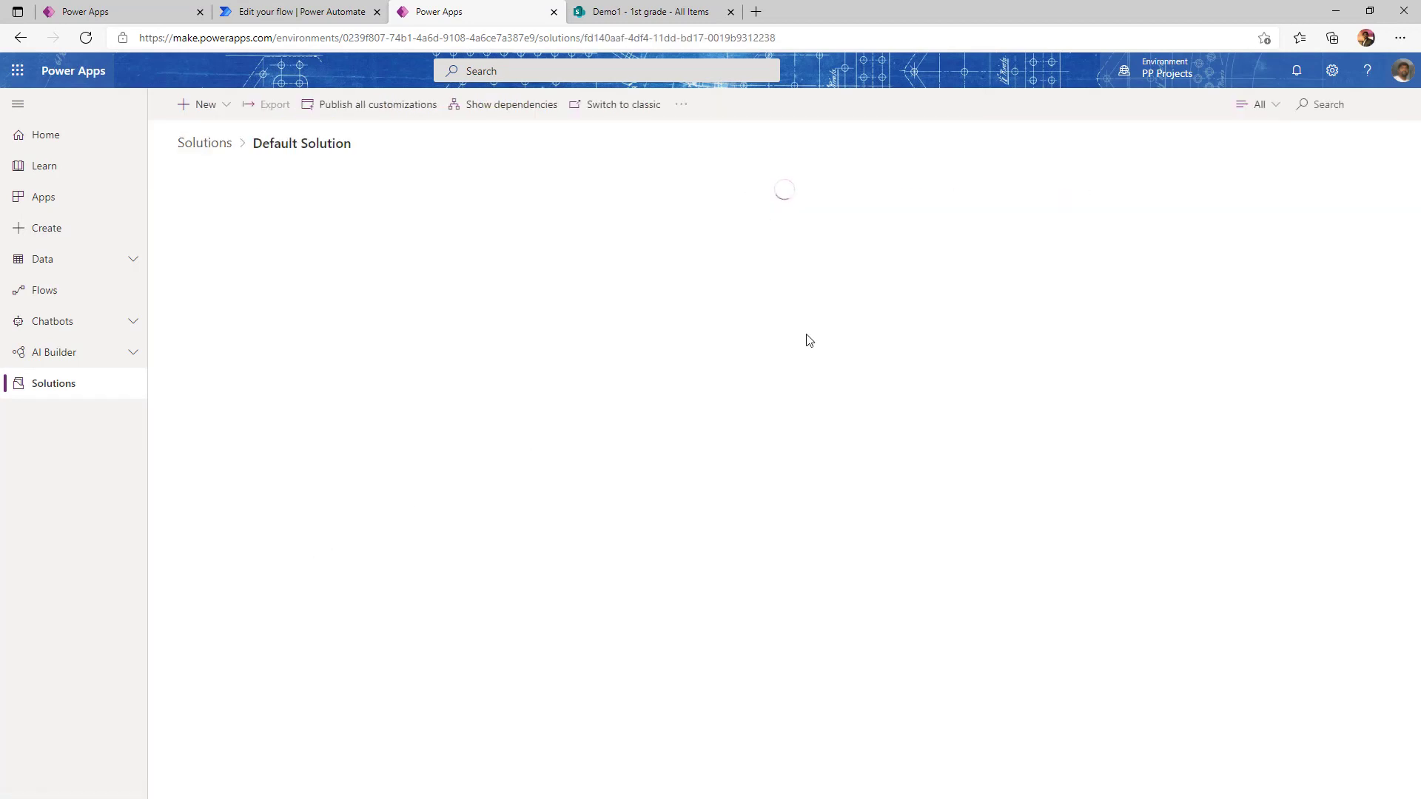
click(1269, 109)
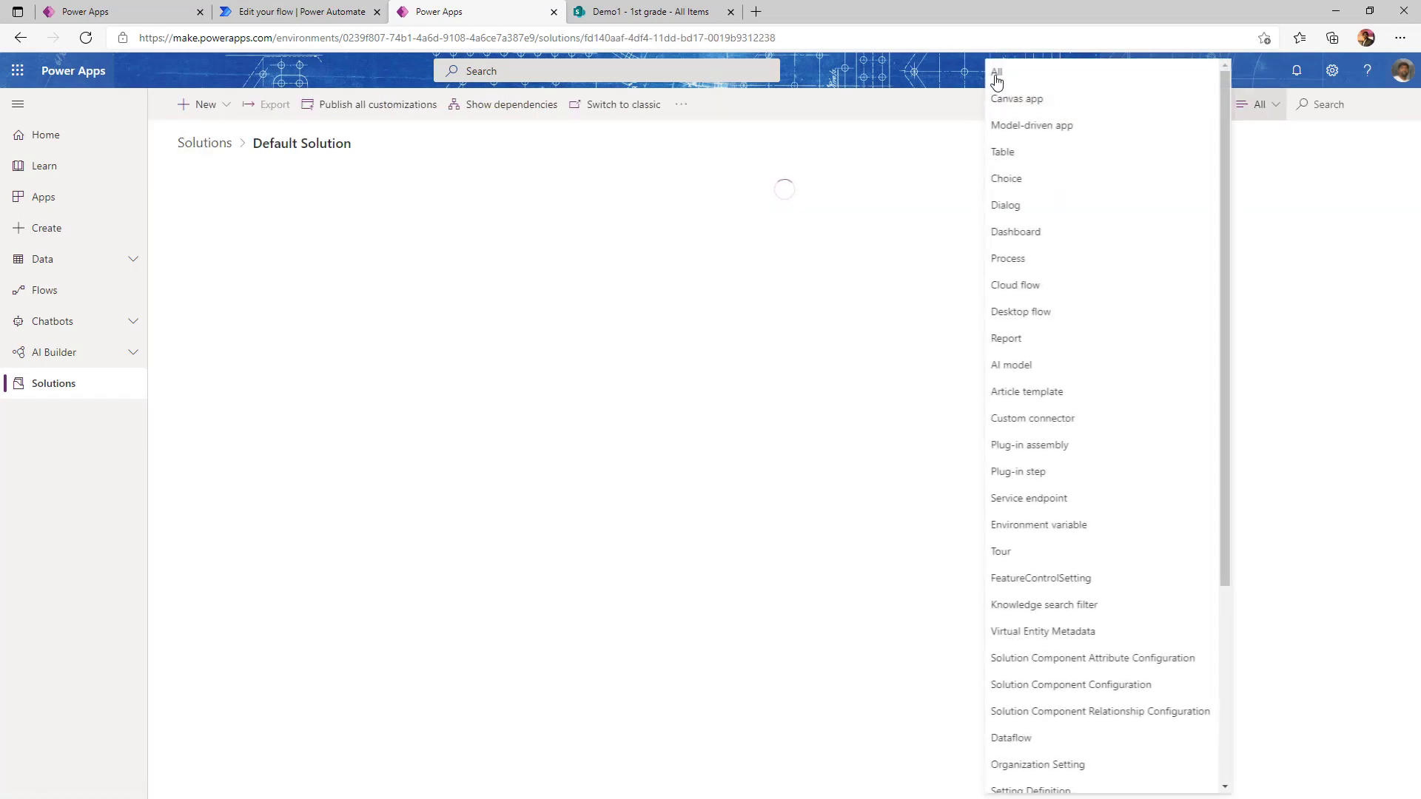
click(1015, 524)
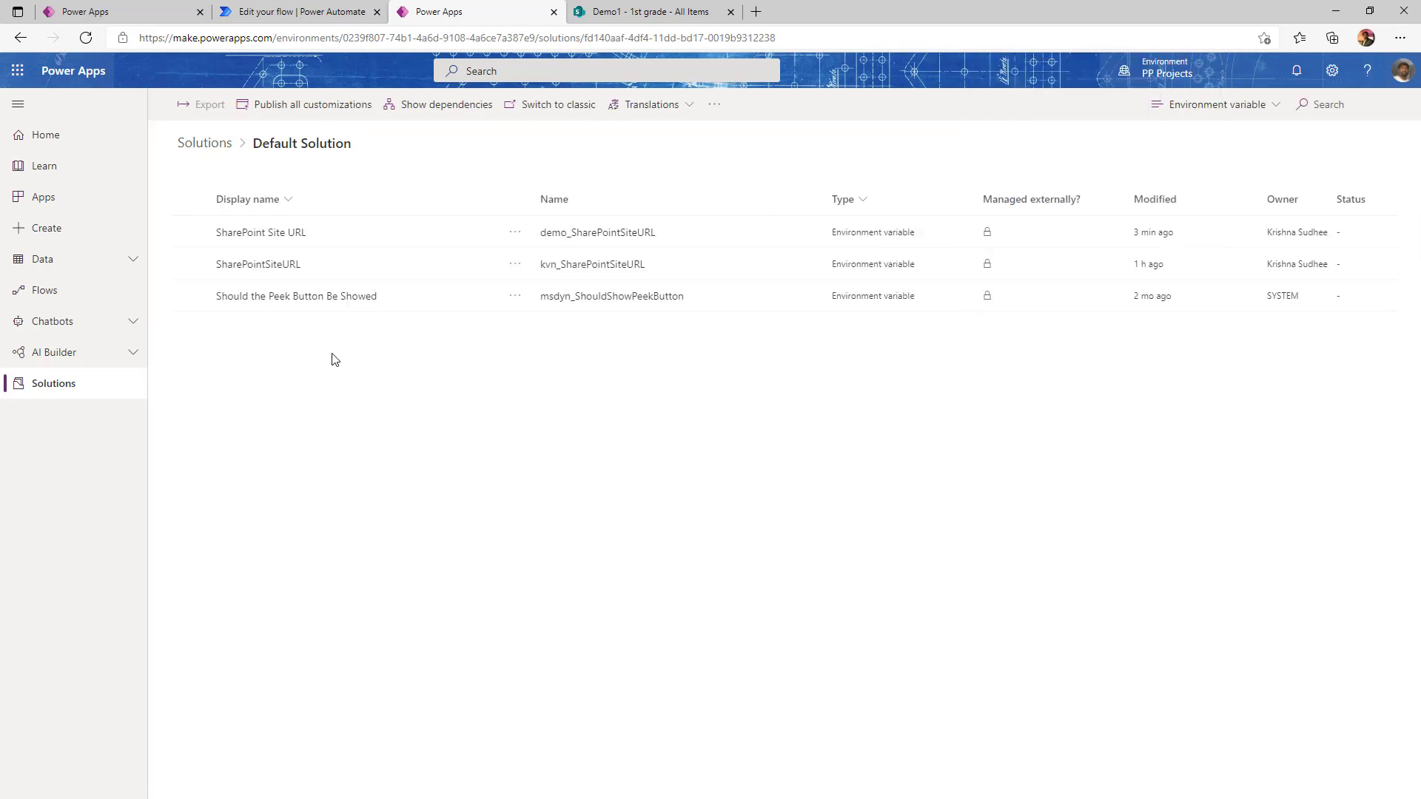
click(406, 239)
click(391, 278)
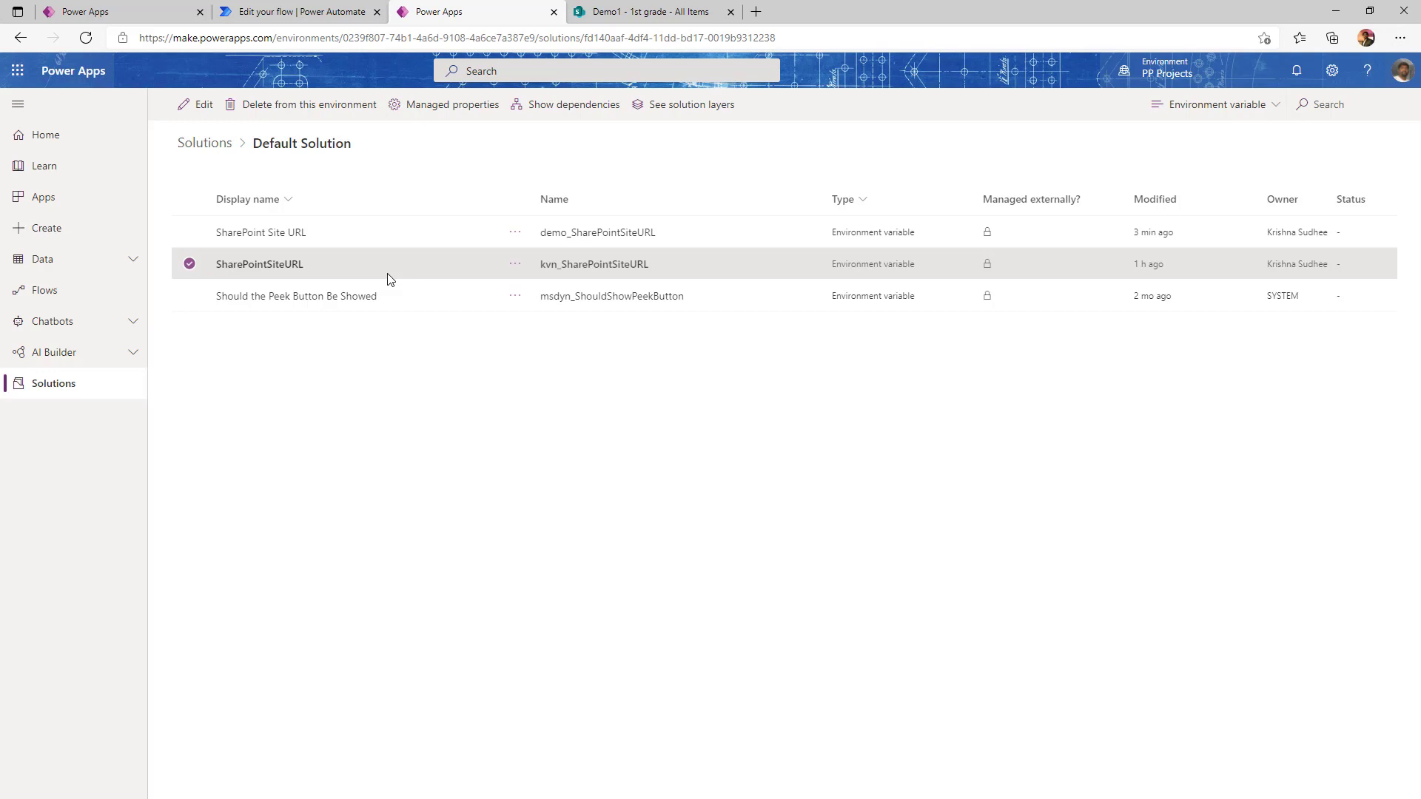
click(384, 241)
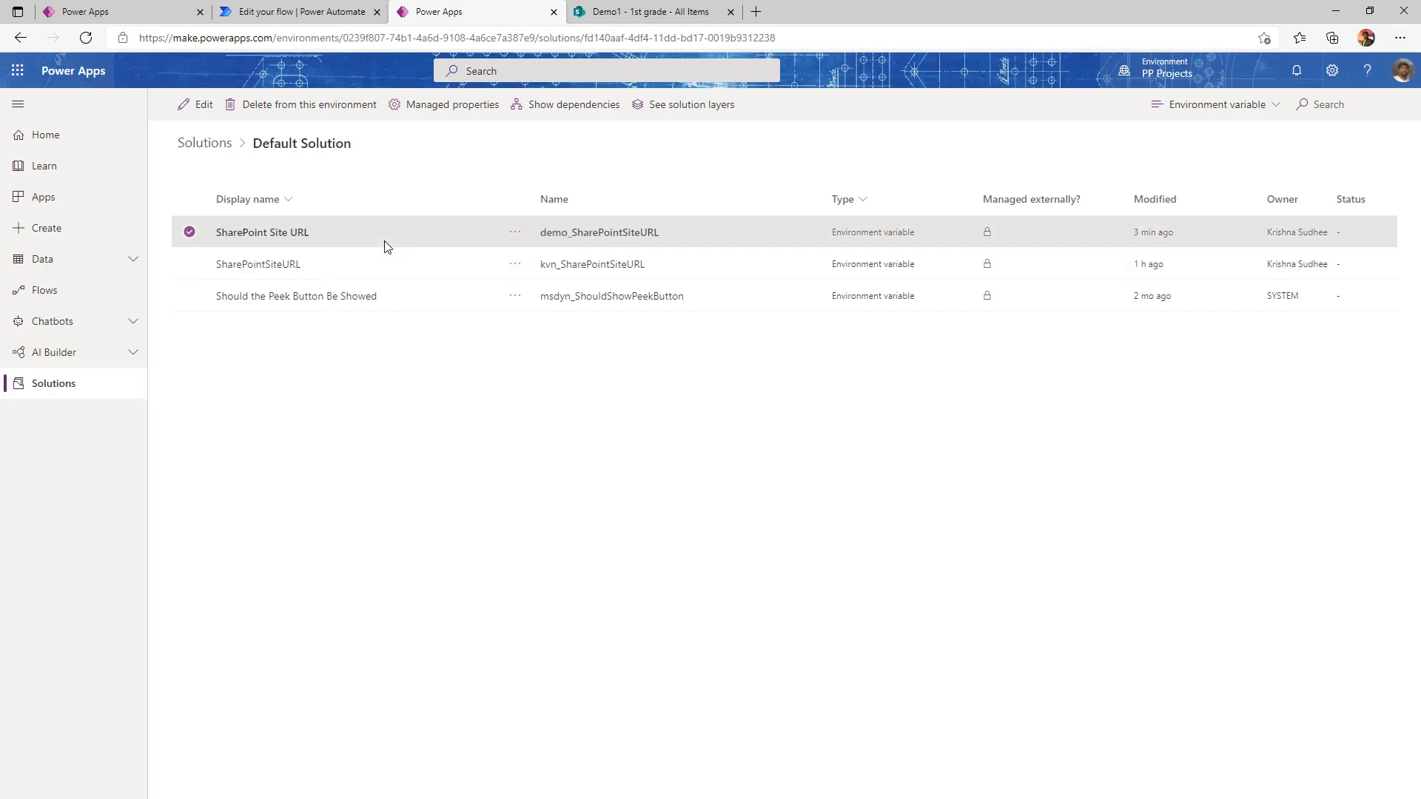
click(210, 110)
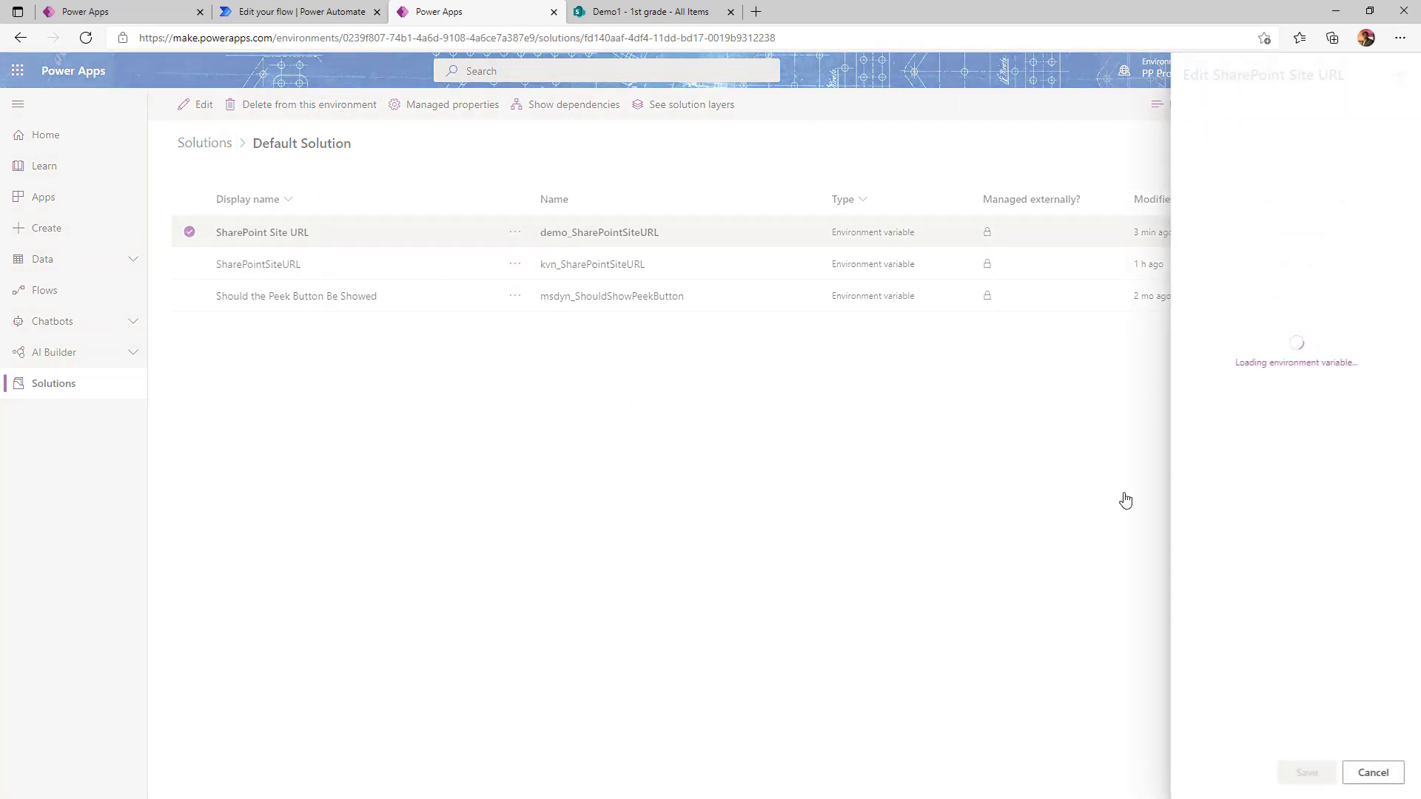
click(1294, 405)
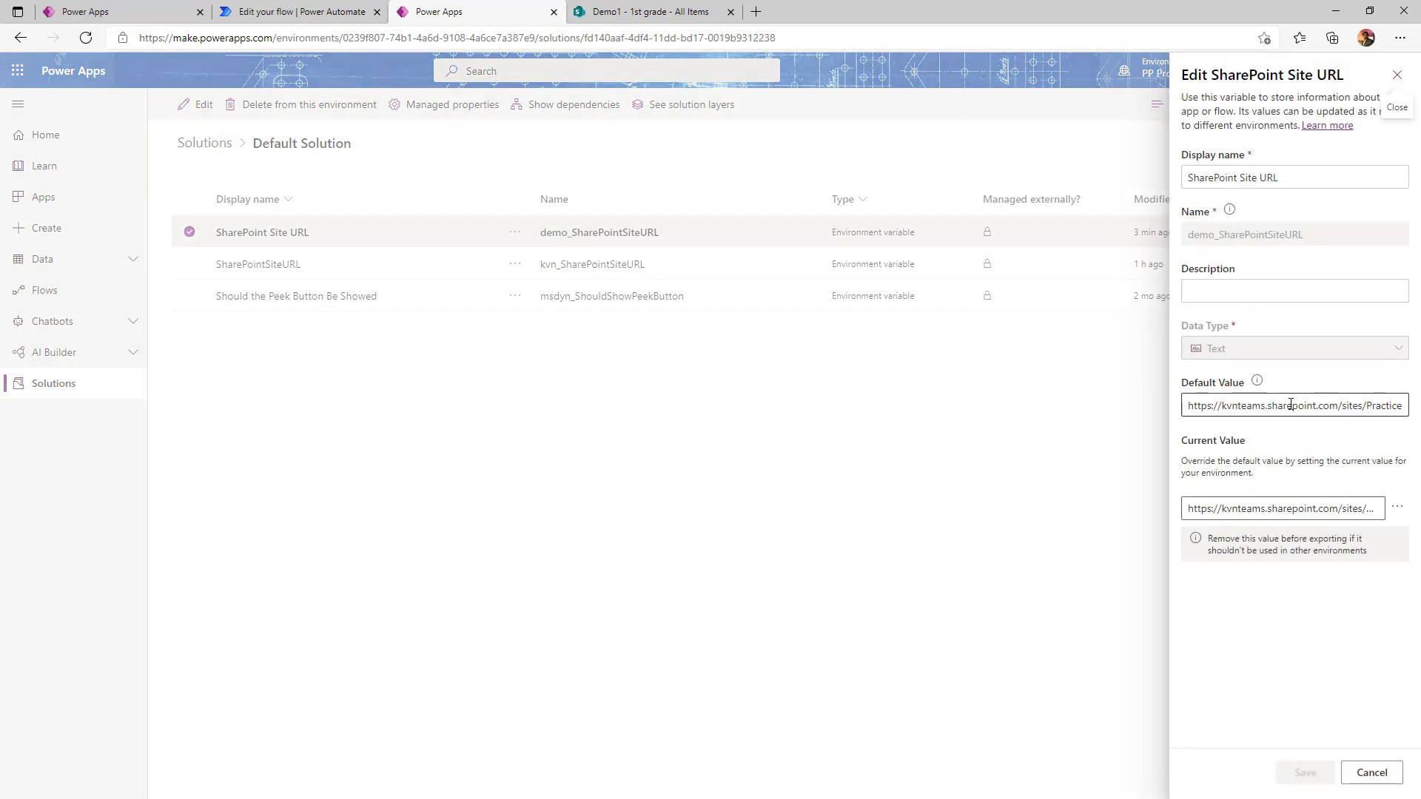
key(ctrl+a)
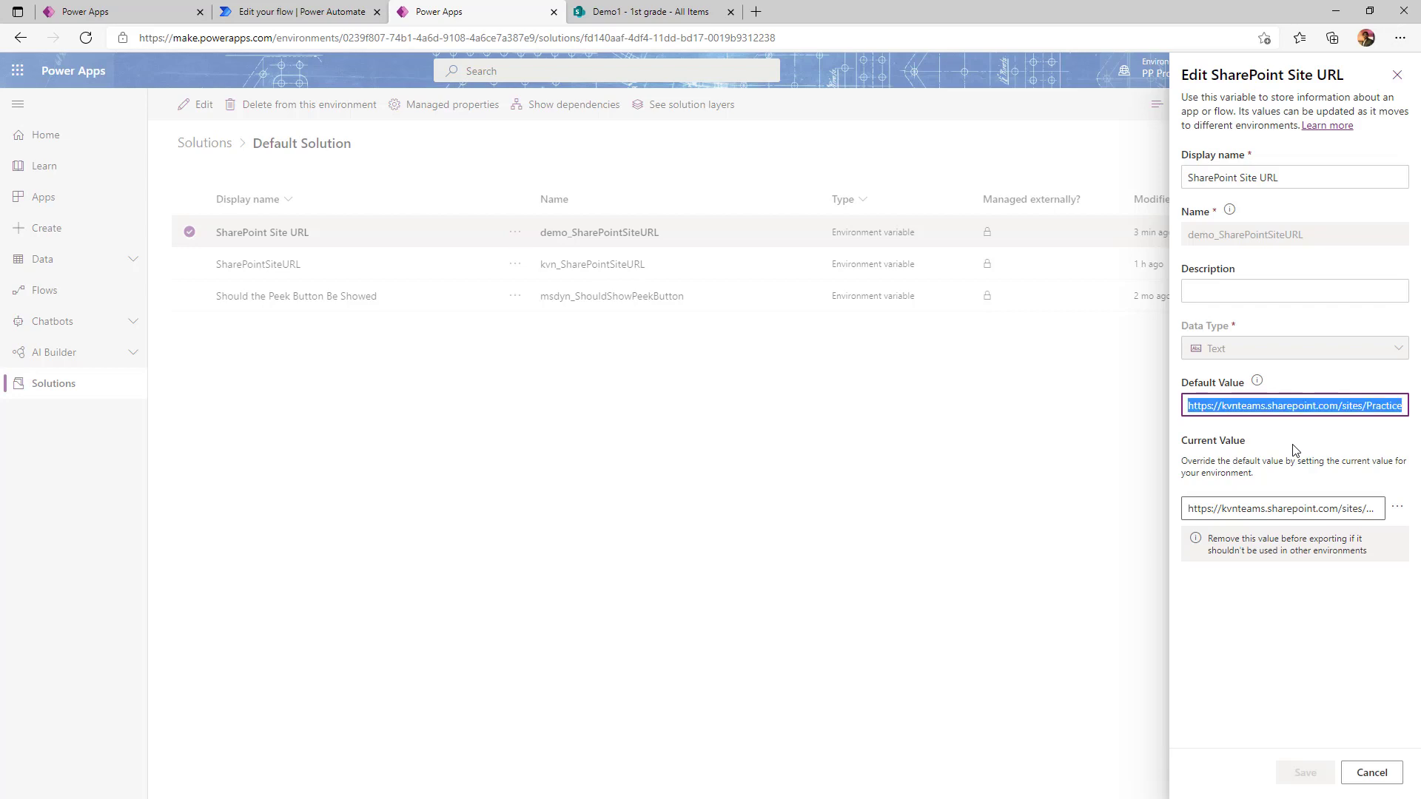
key(BackSpace)
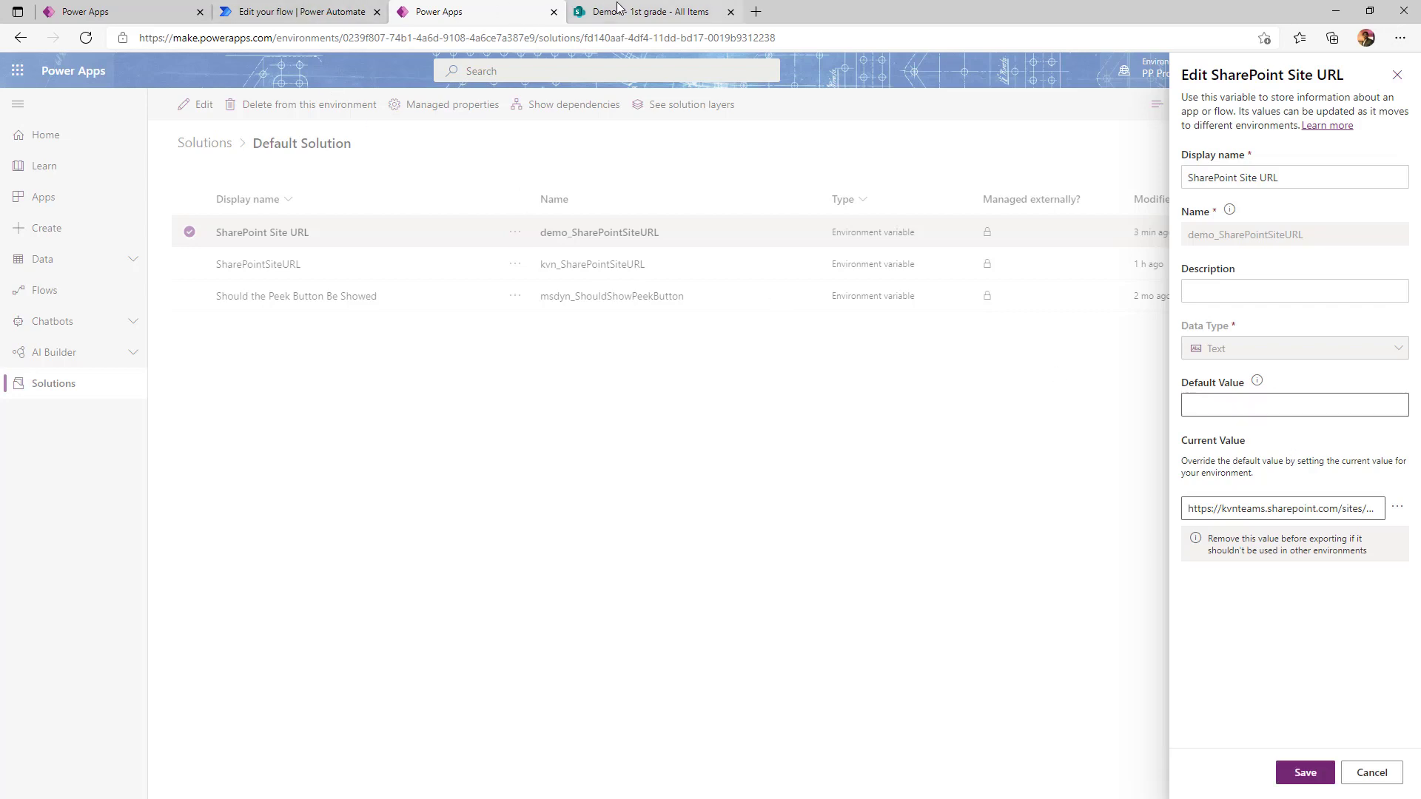
click(644, 11)
drag(391, 37, 85, 38)
key(ctrl+c)
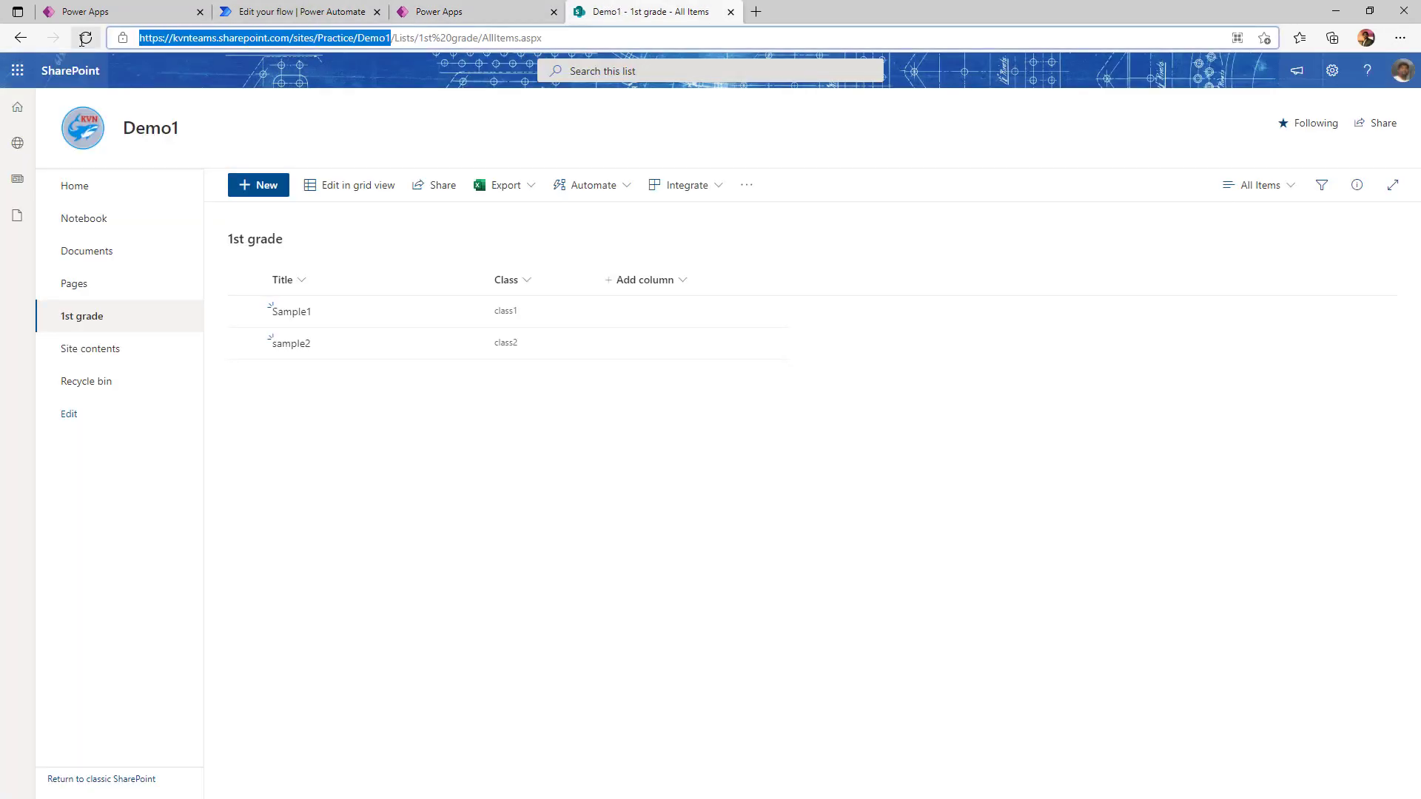
click(422, 12)
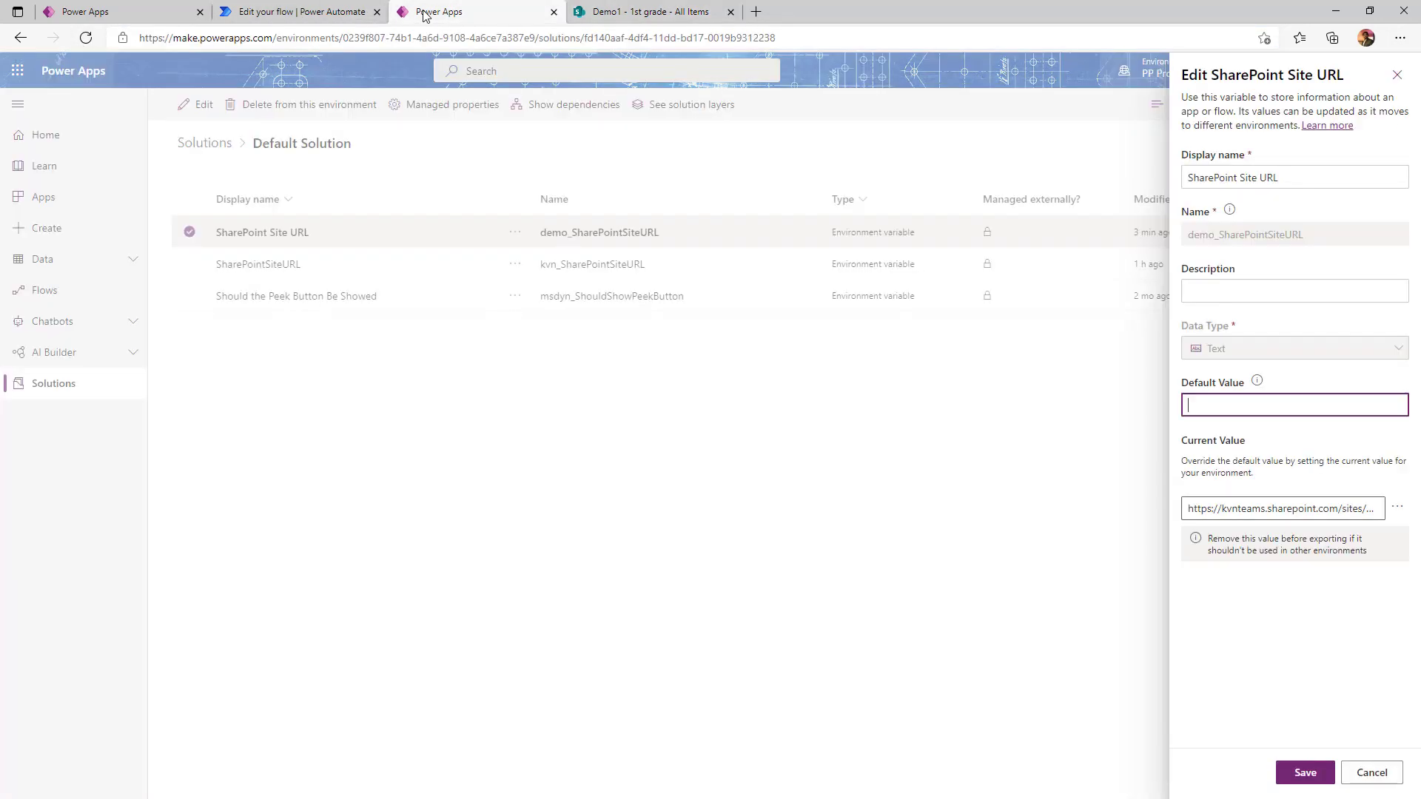
key(ctrl+v)
click(1329, 507)
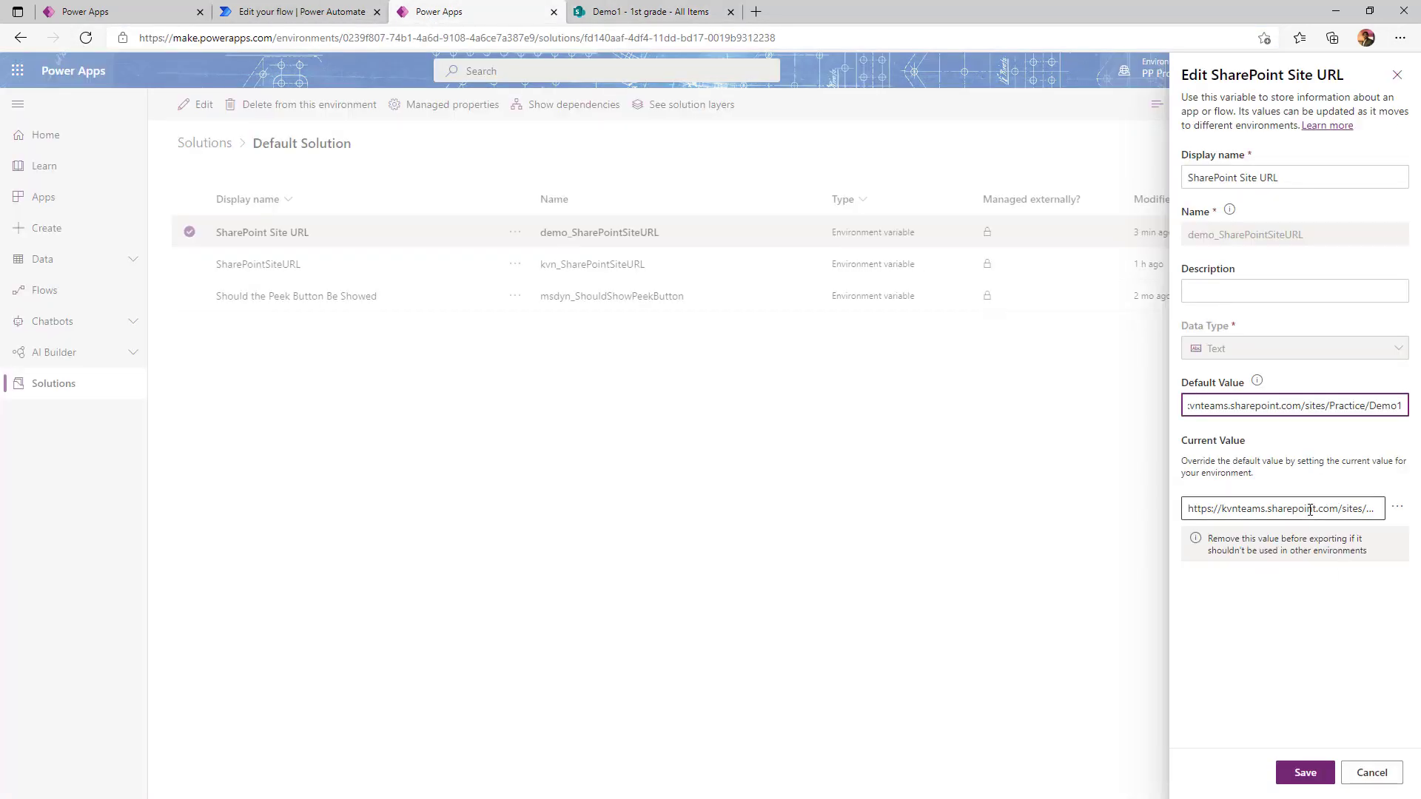
key(ctrl+a)
key(ctrl+v)
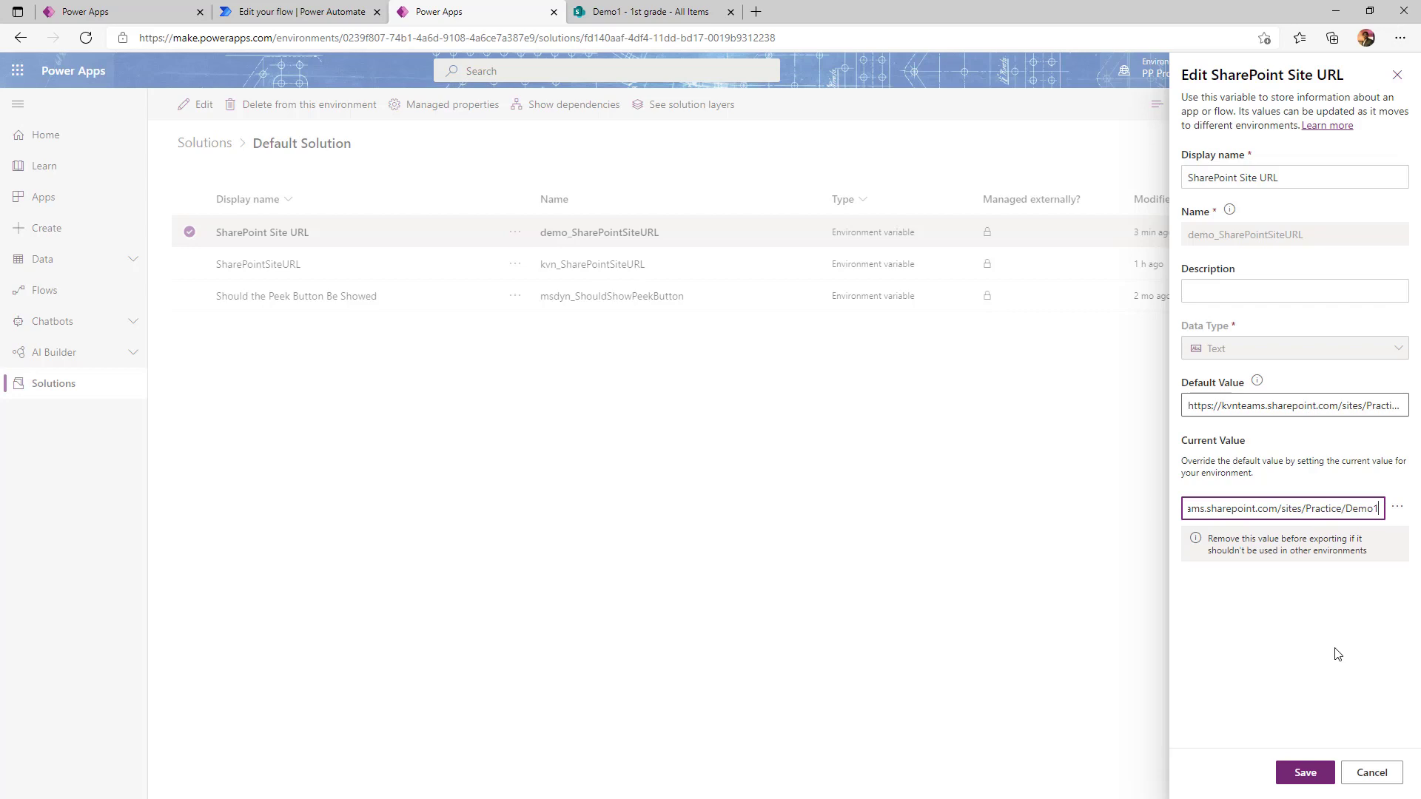
click(1305, 772)
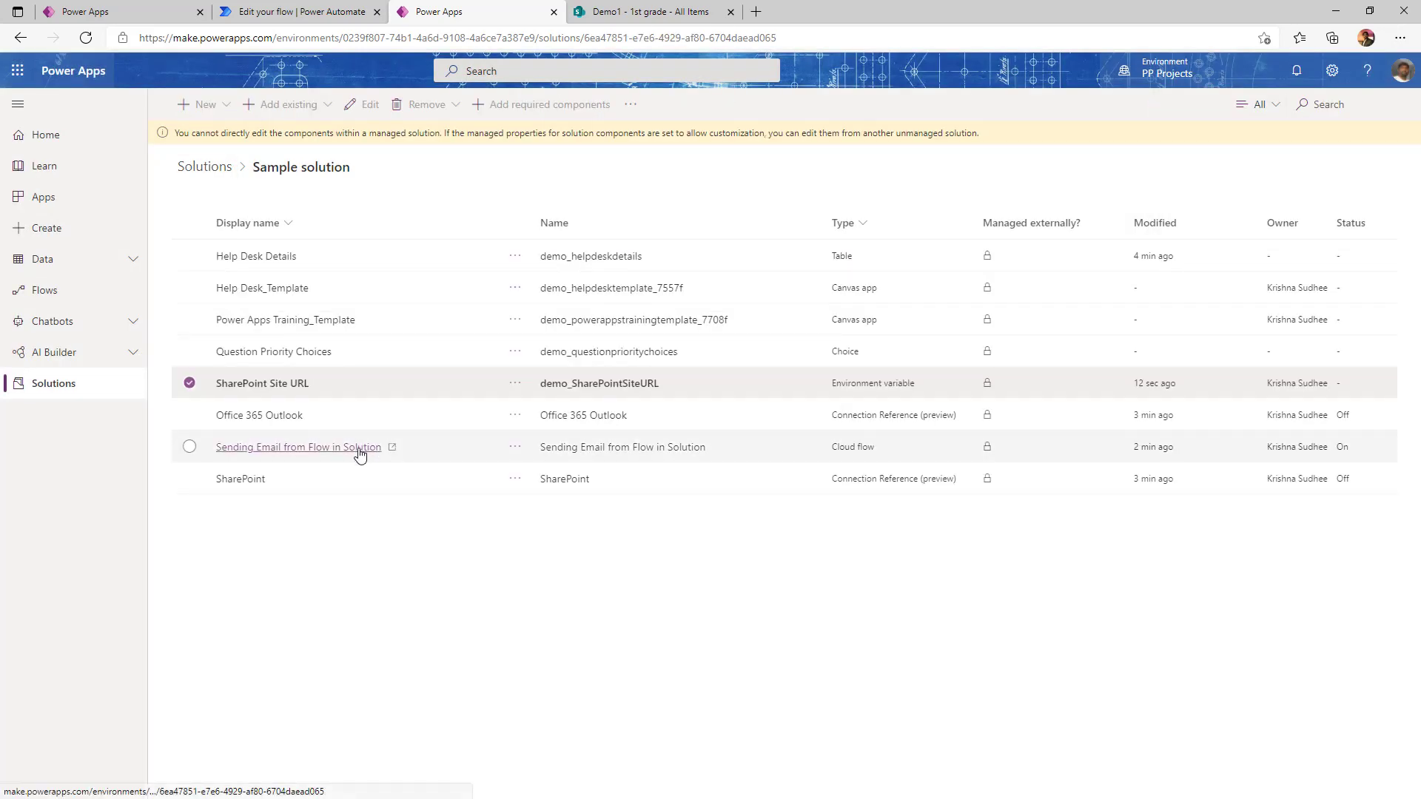
Open the Sending Email from Flow in Solution cloud flow, run a manual test, and check the Get items site address.
click(360, 447)
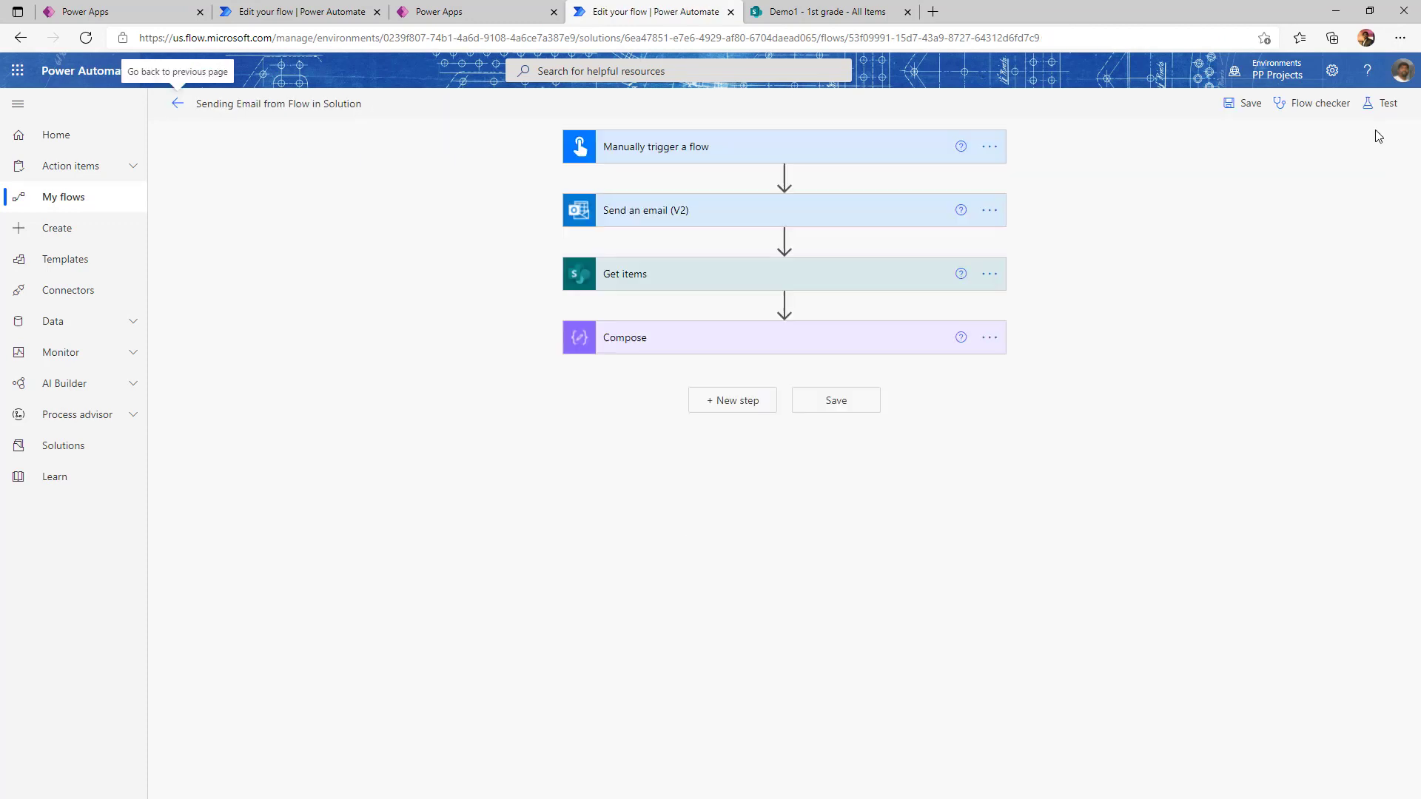
click(1383, 104)
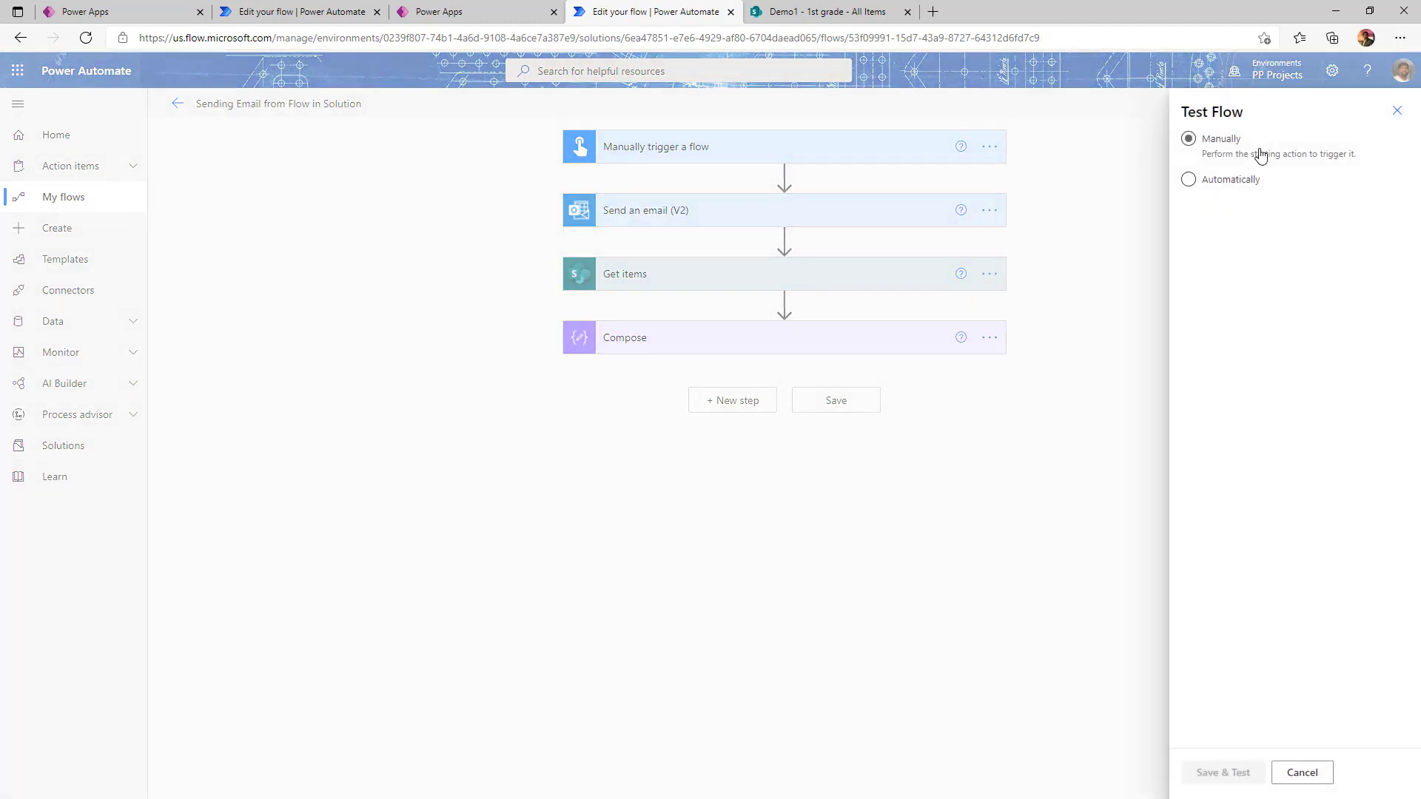
click(1222, 142)
click(1208, 774)
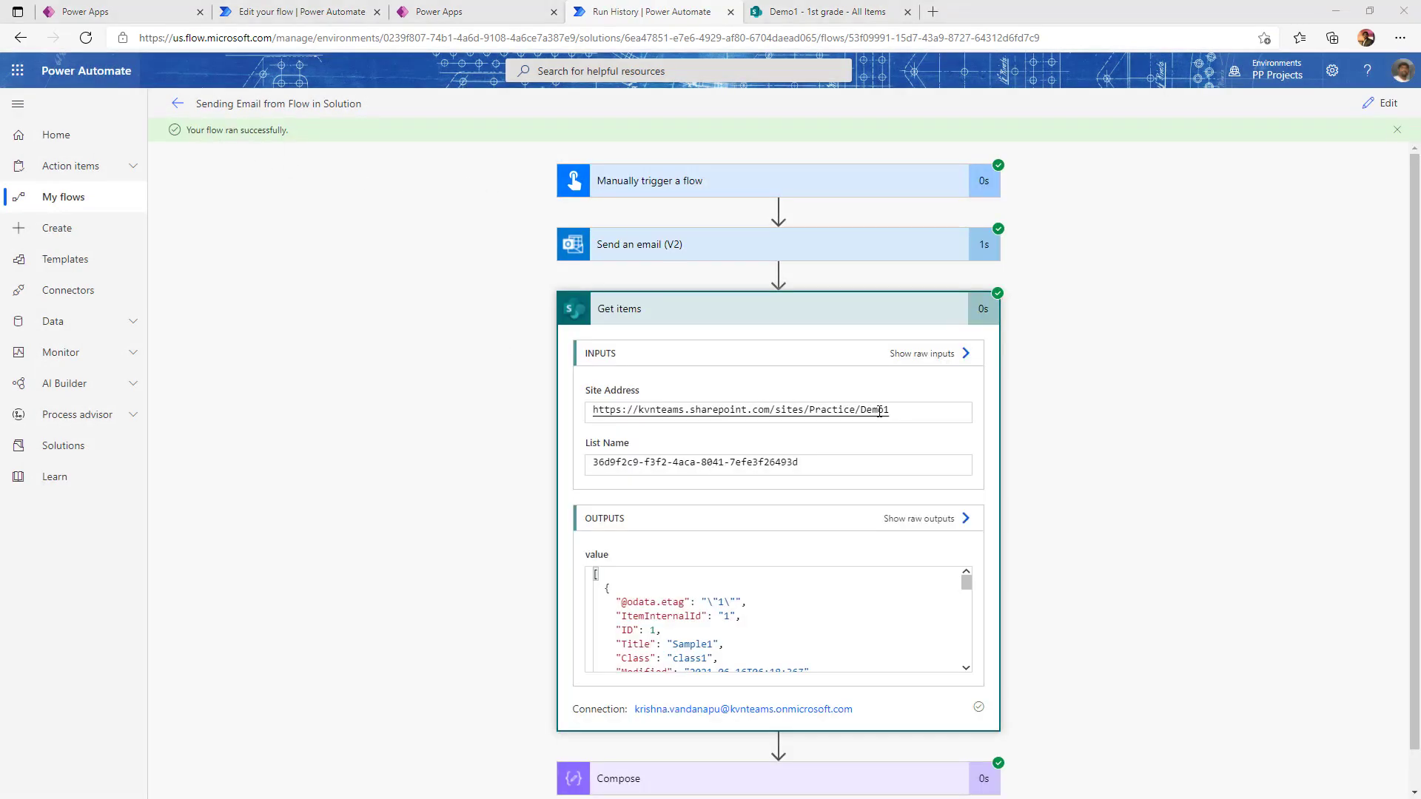
drag(911, 416, 564, 414)
scroll(1132, 427, down, 1)
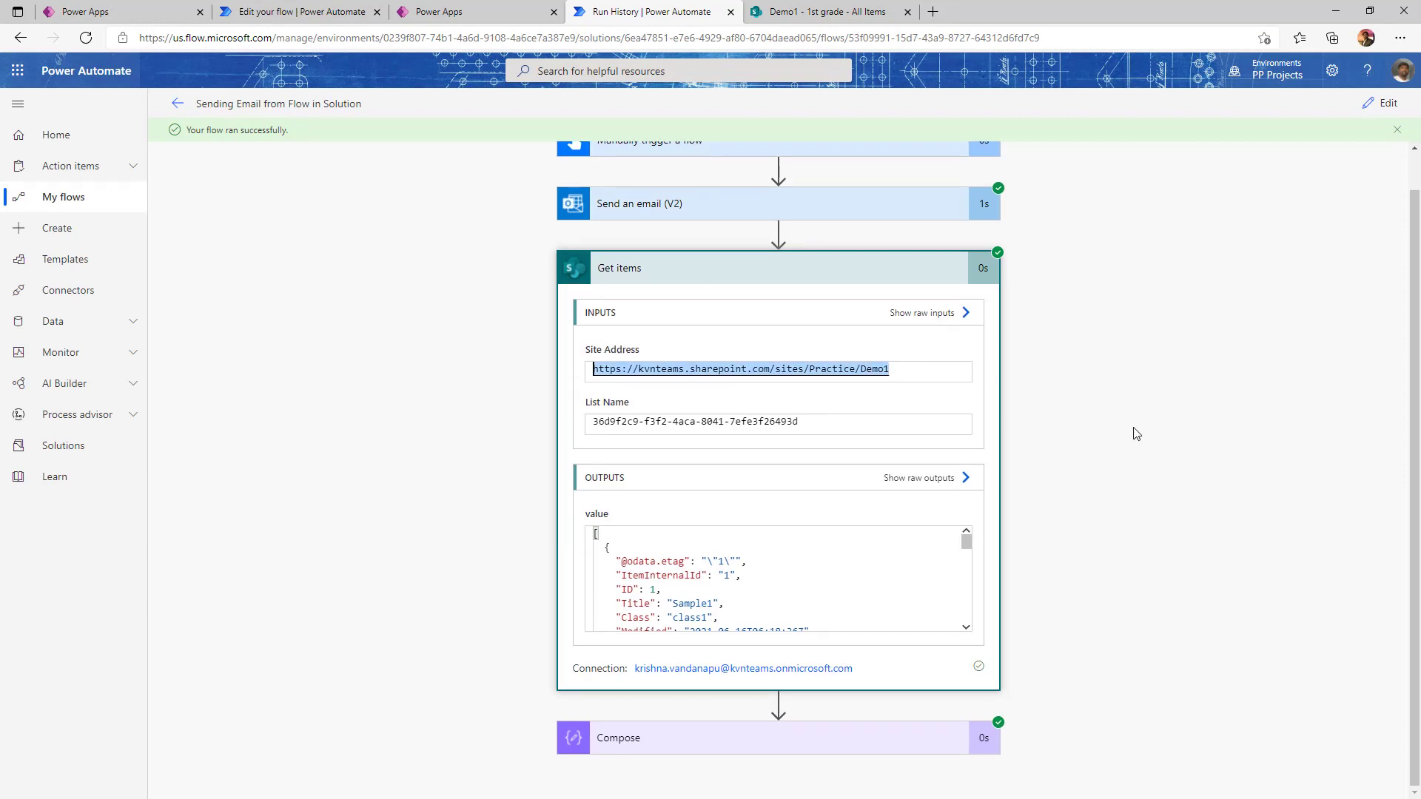
Finish the flow editing prompt in the Sample solution and check the default and current values of the SharePoint Site URL variable.
click(446, 10)
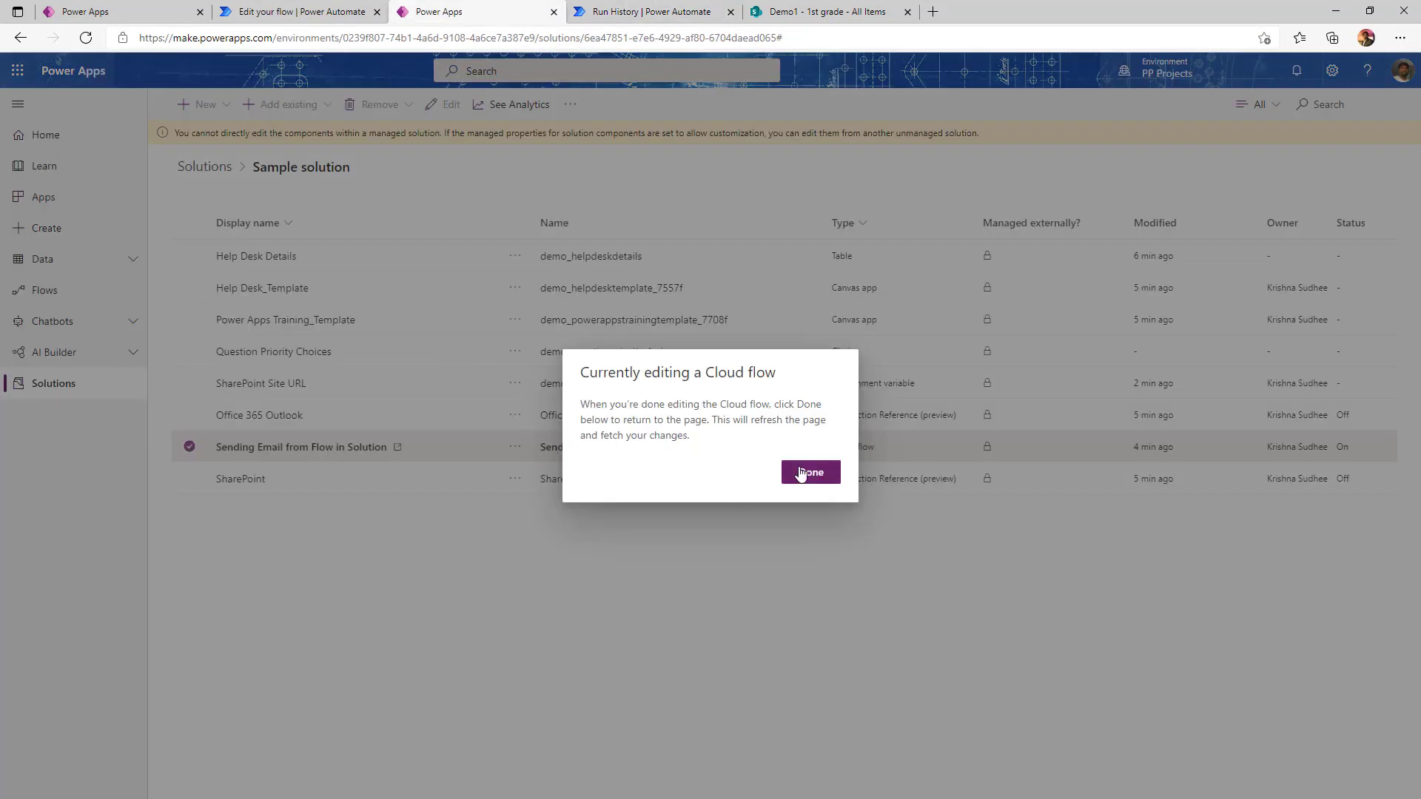
click(811, 473)
click(265, 481)
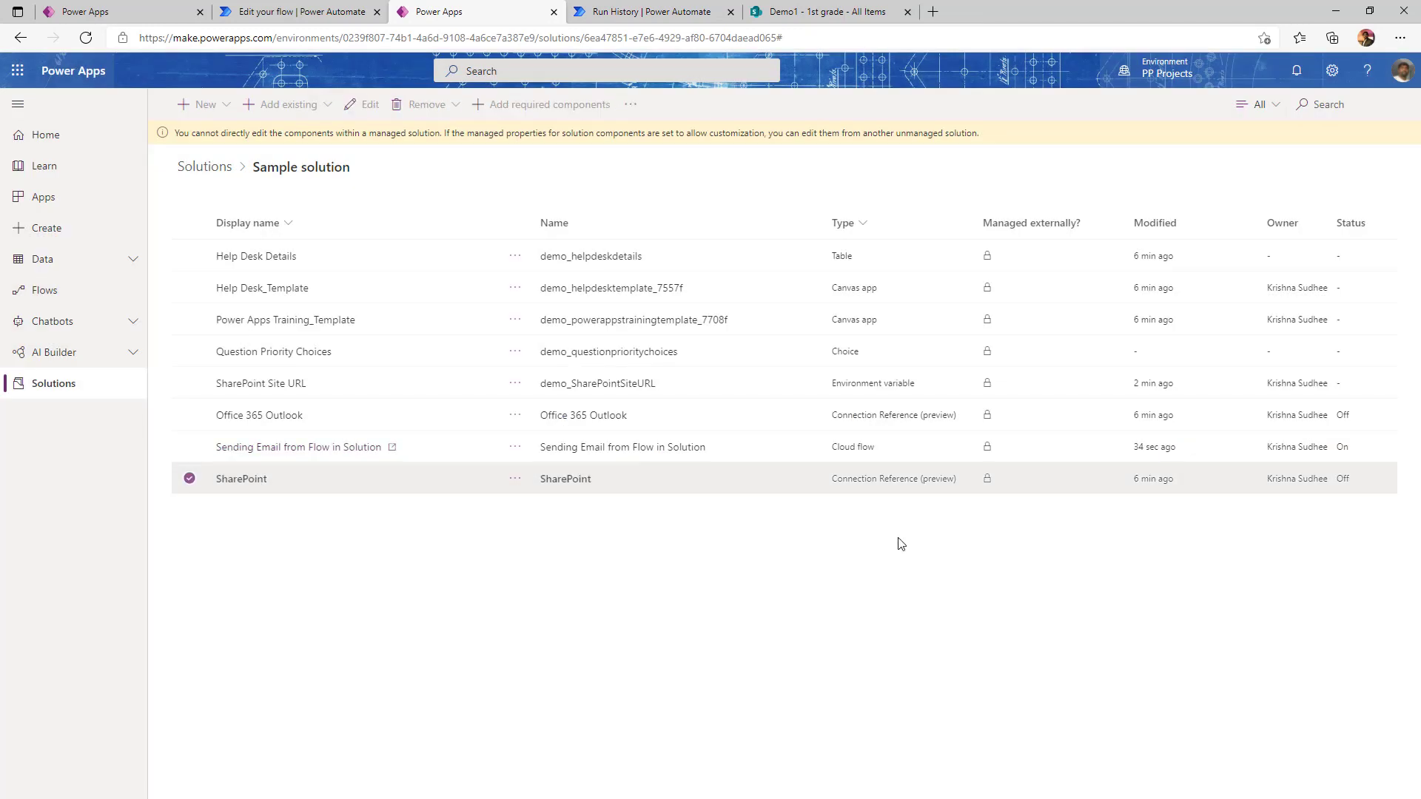
click(265, 385)
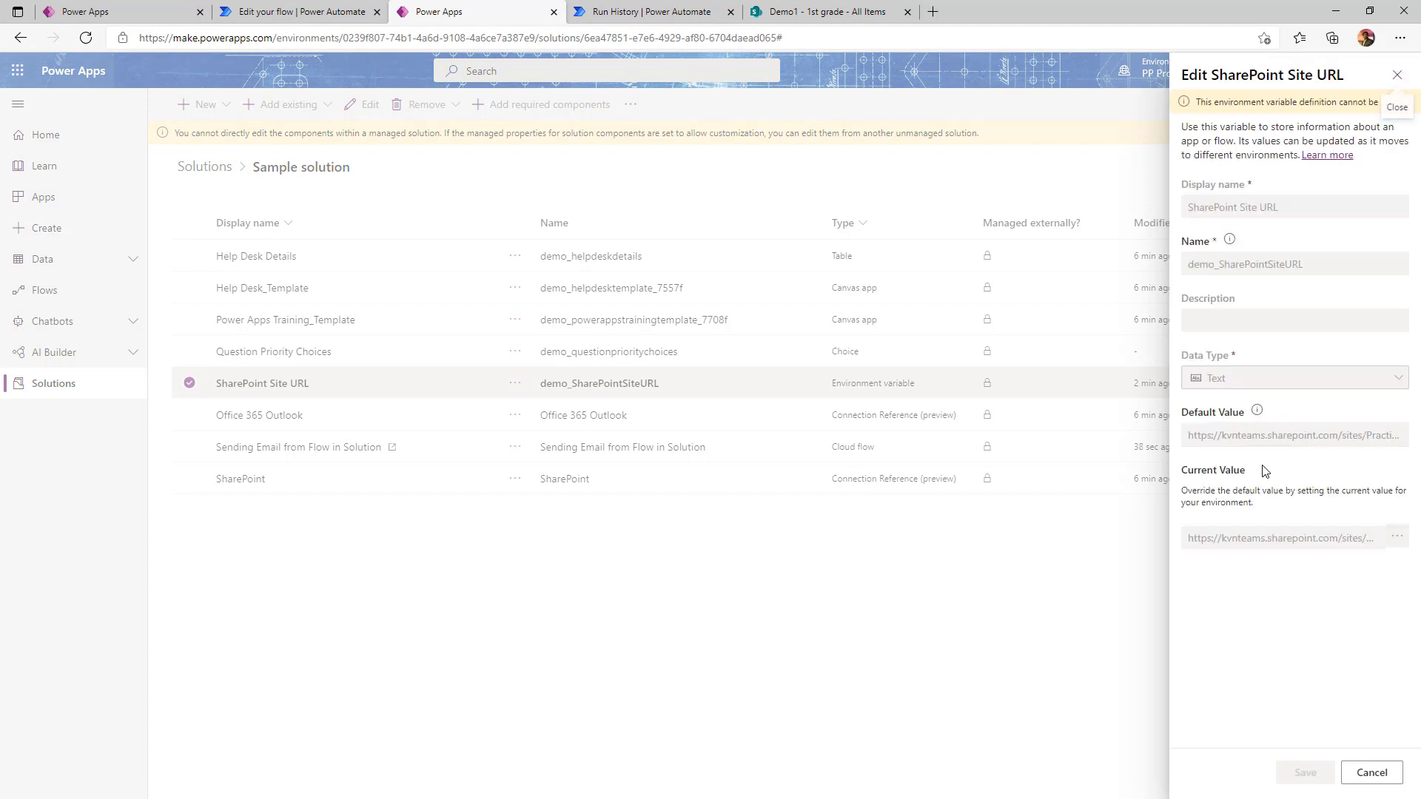
drag(1248, 443, 1354, 444)
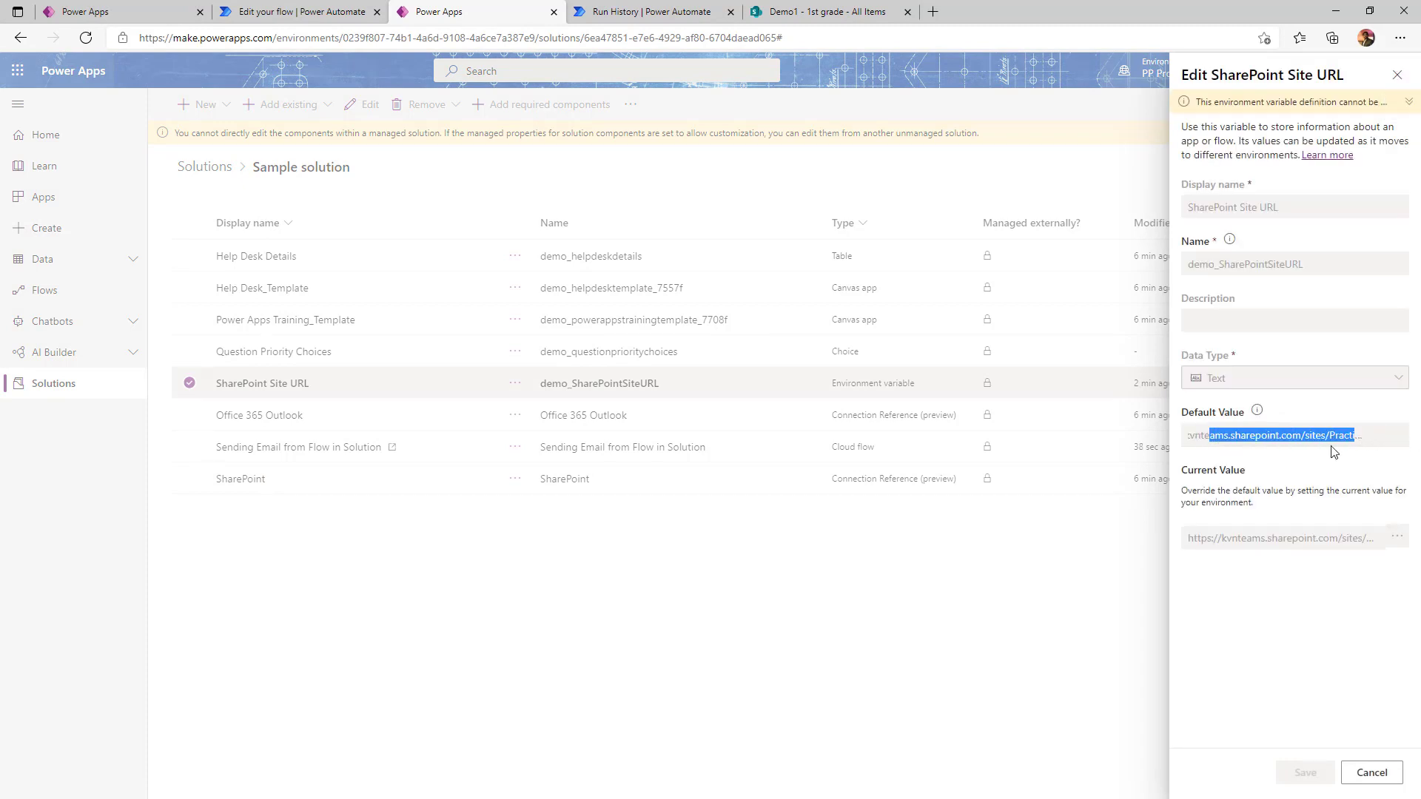
drag(1282, 541, 1398, 538)
click(1308, 560)
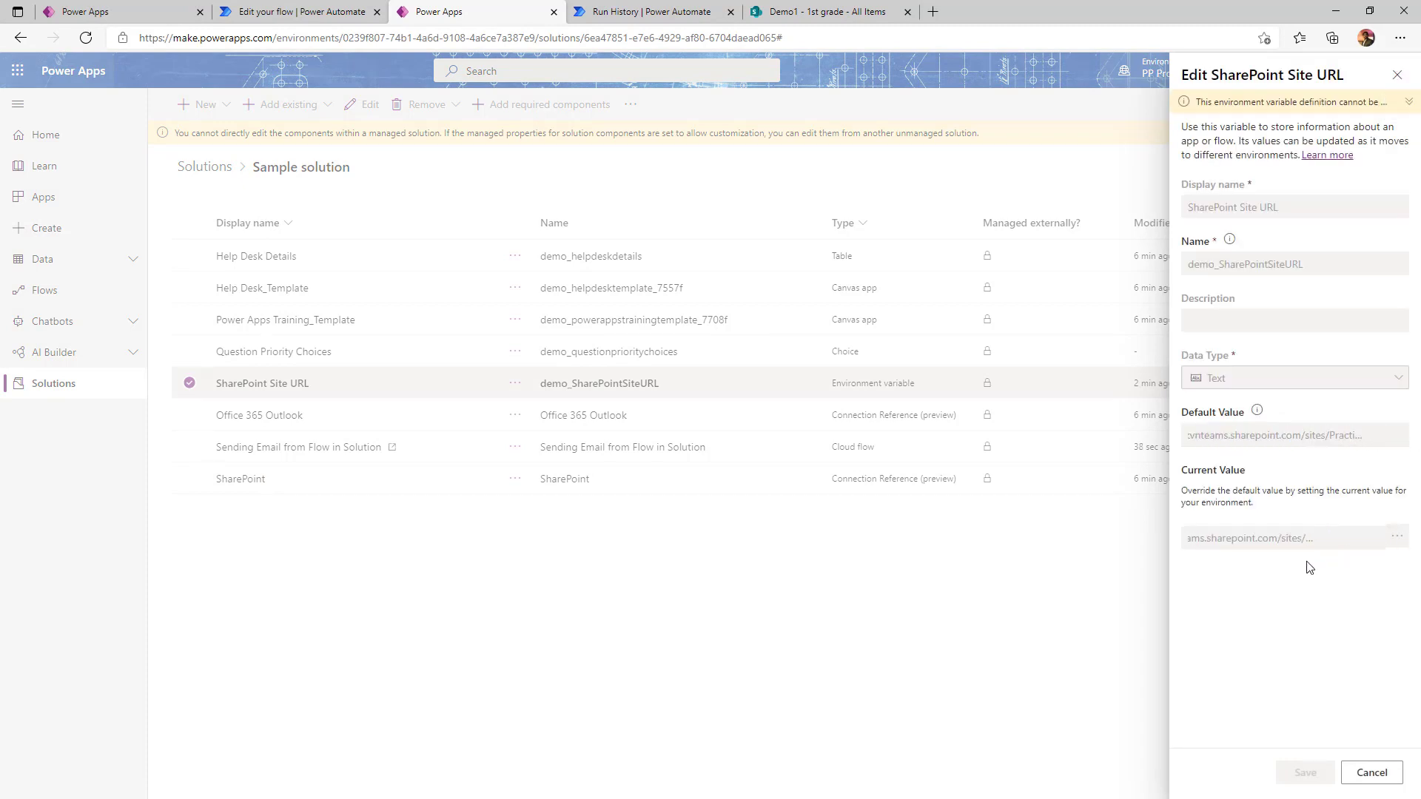
click(1370, 773)
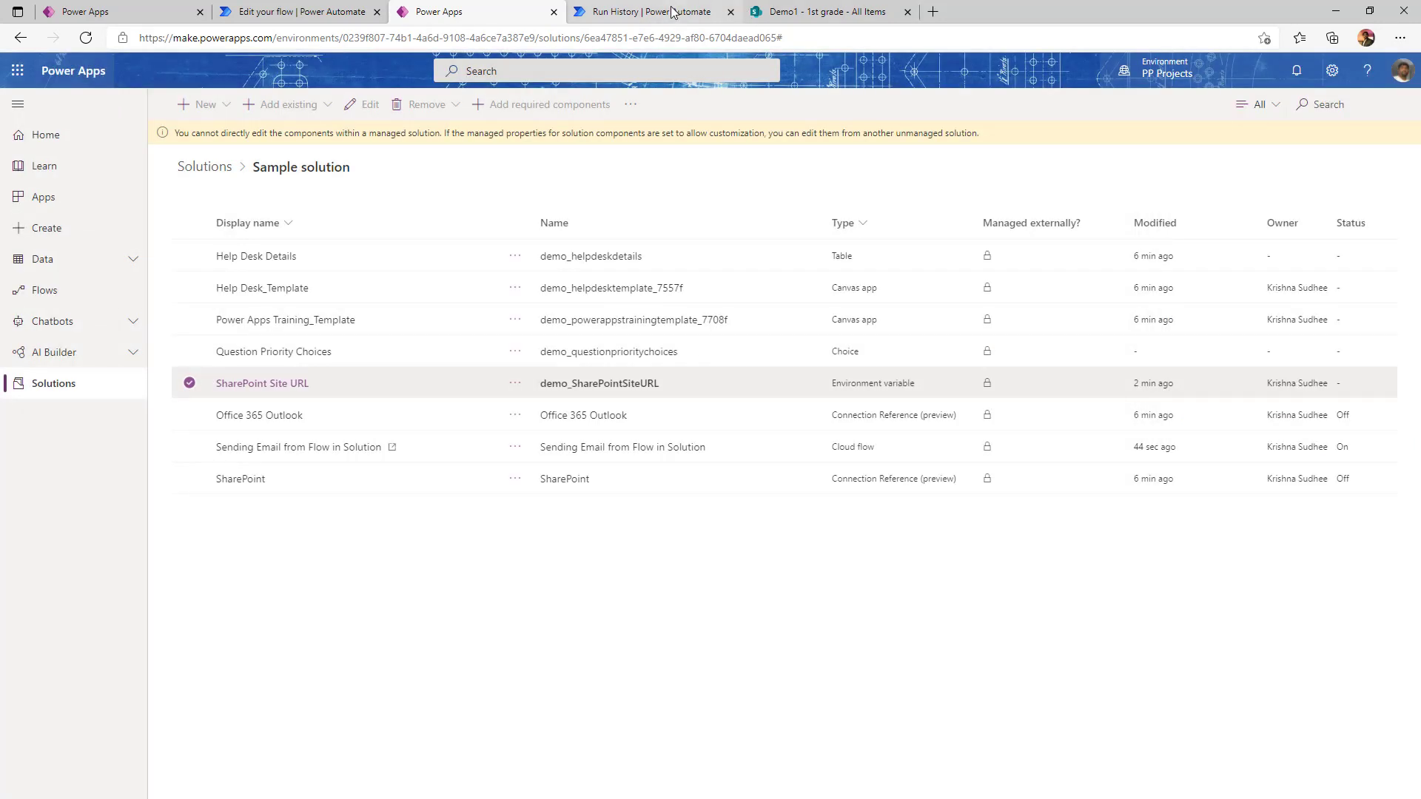
Compare the flow run's Get items site address and Compose output with the 1st grade list on the Demo1 SharePoint site.
click(637, 12)
drag(955, 370, 585, 370)
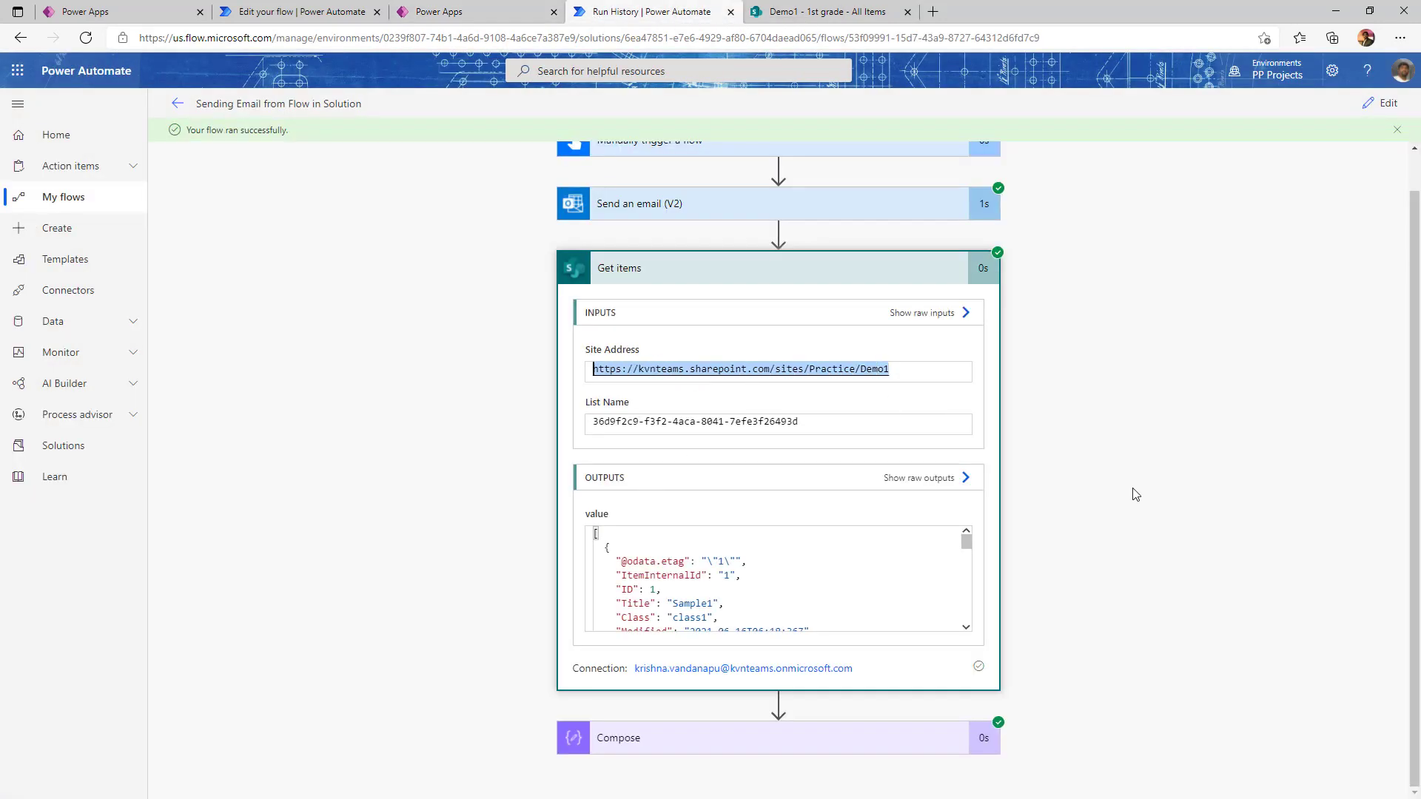
click(912, 734)
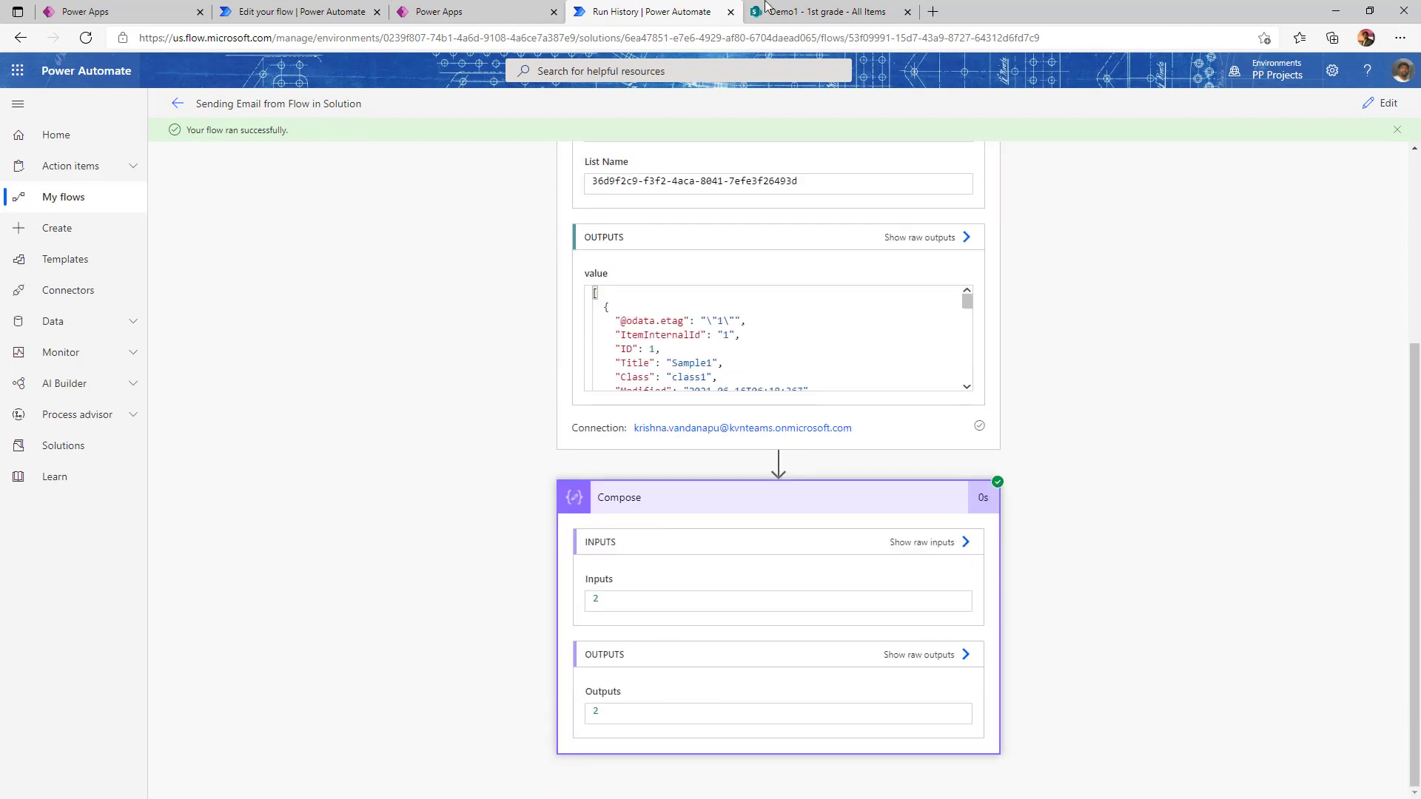
click(814, 12)
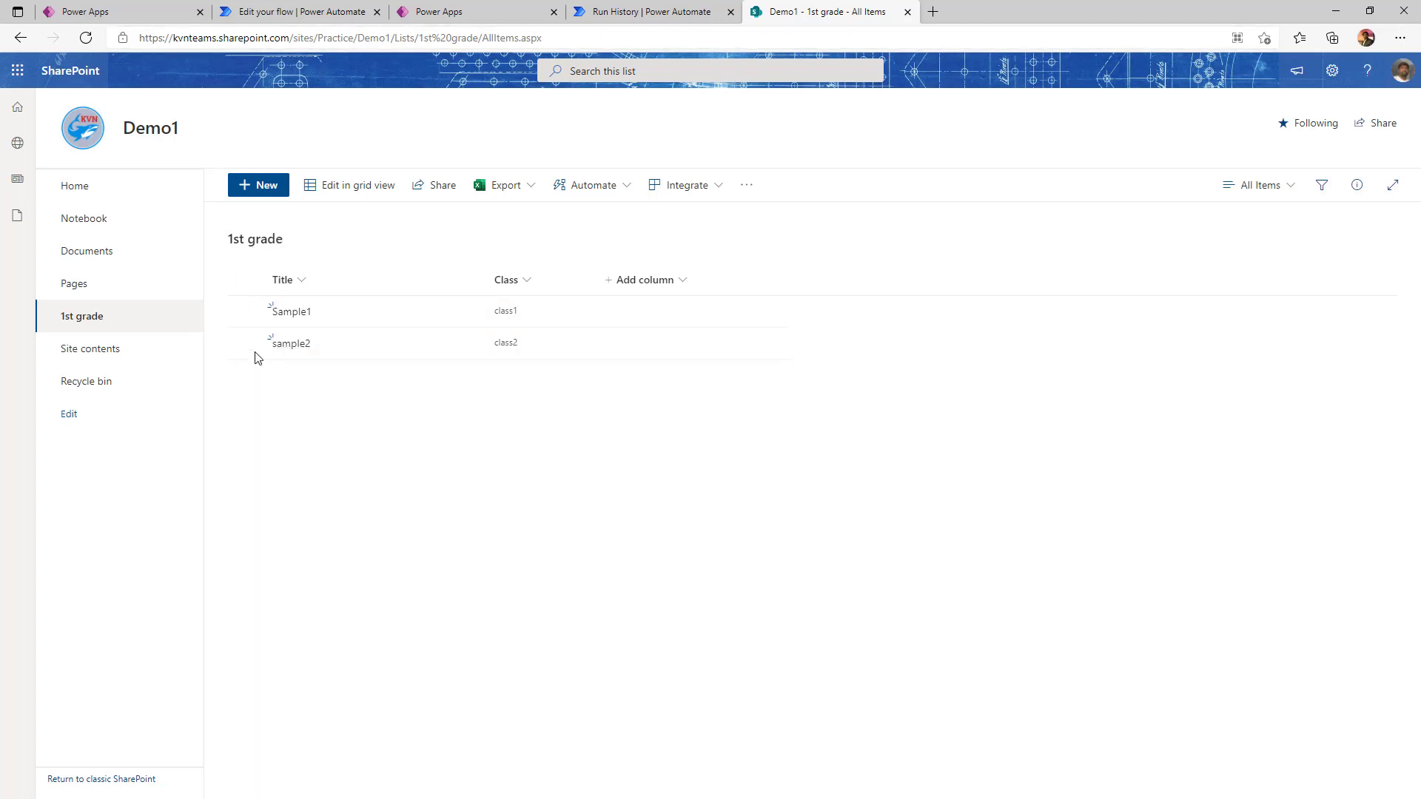
click(605, 18)
click(442, 13)
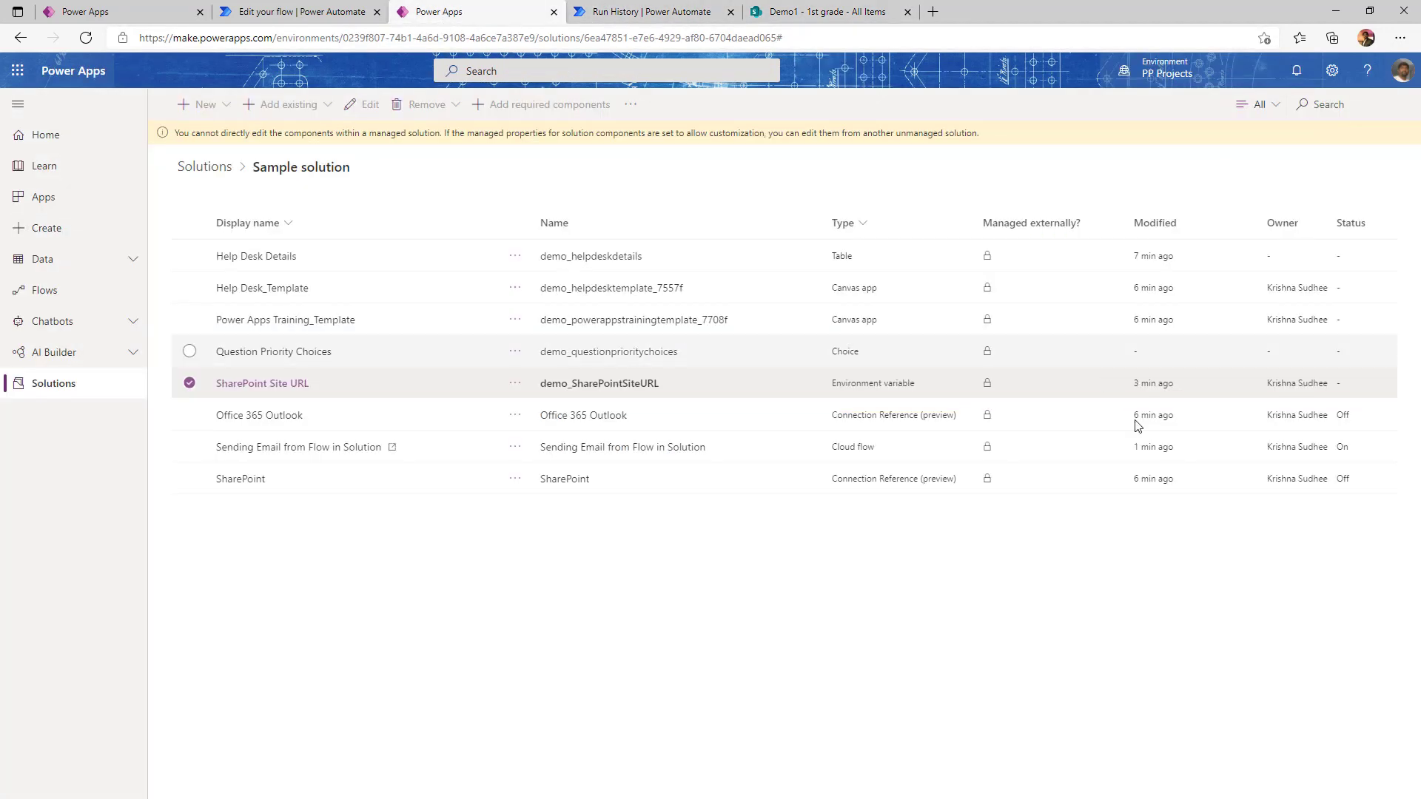
click(632, 12)
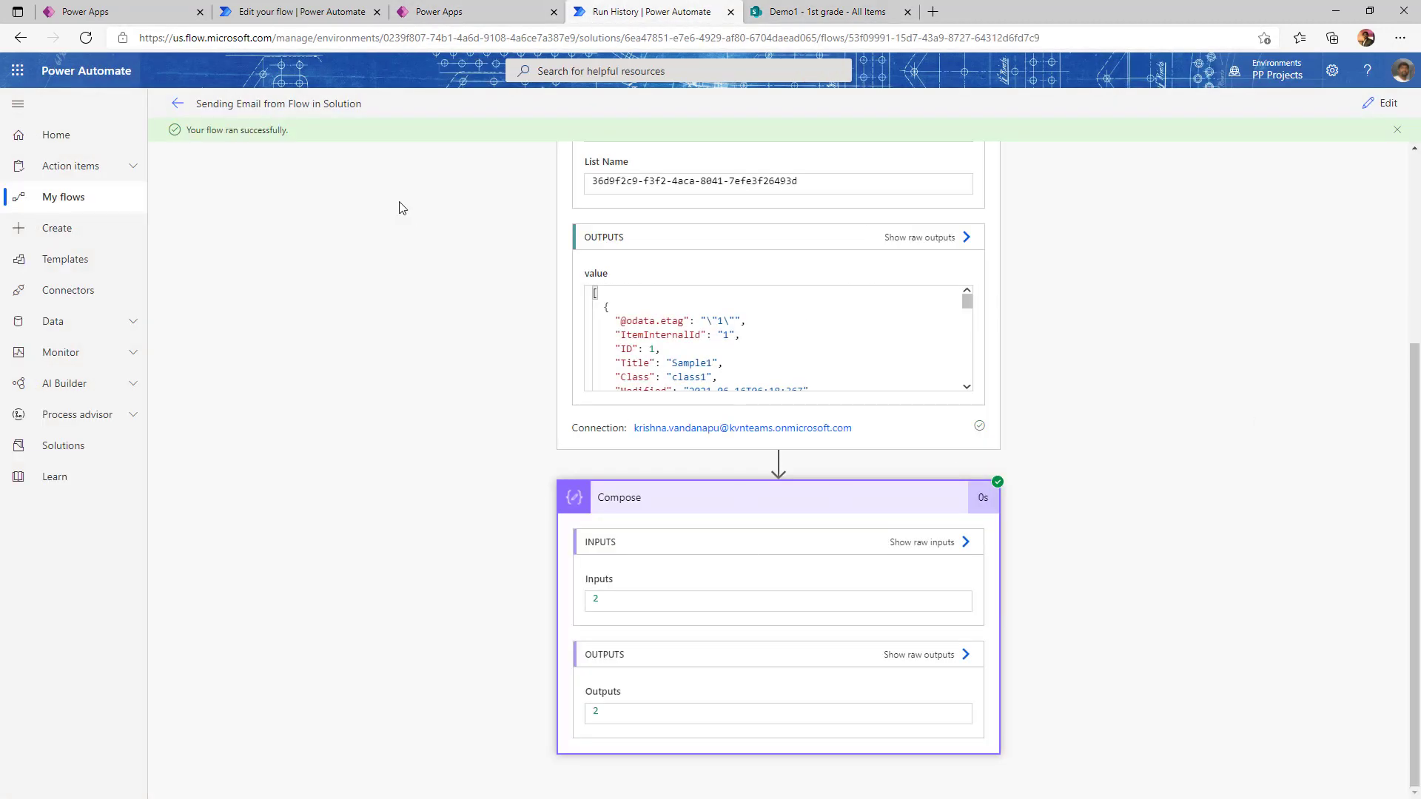